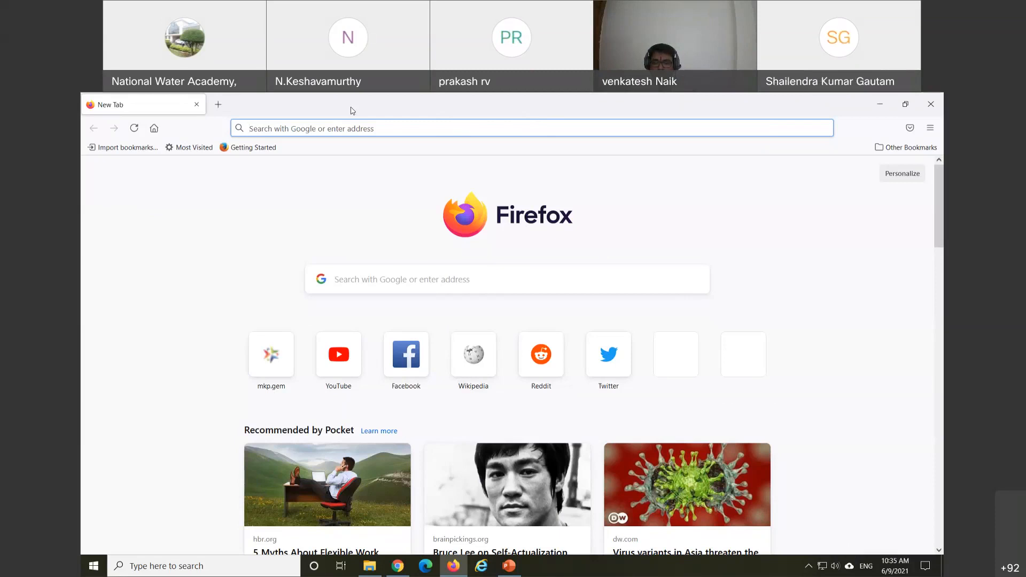
Step: Load gem.gov.in in Firefox to reach the GeM login page
{"action": "left_click", "coordinate": [335, 134]}
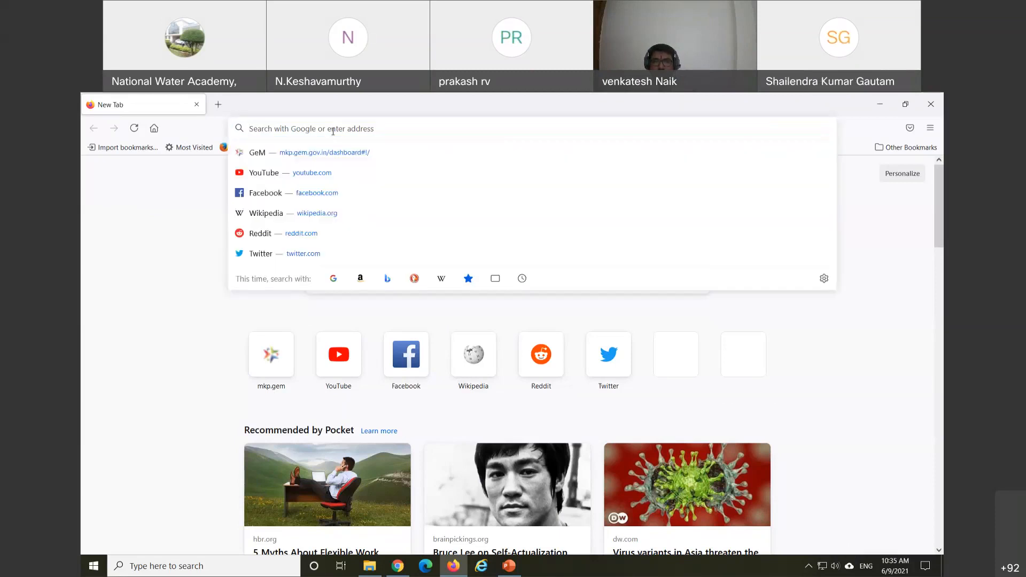
{"action": "type", "text": "gem"}
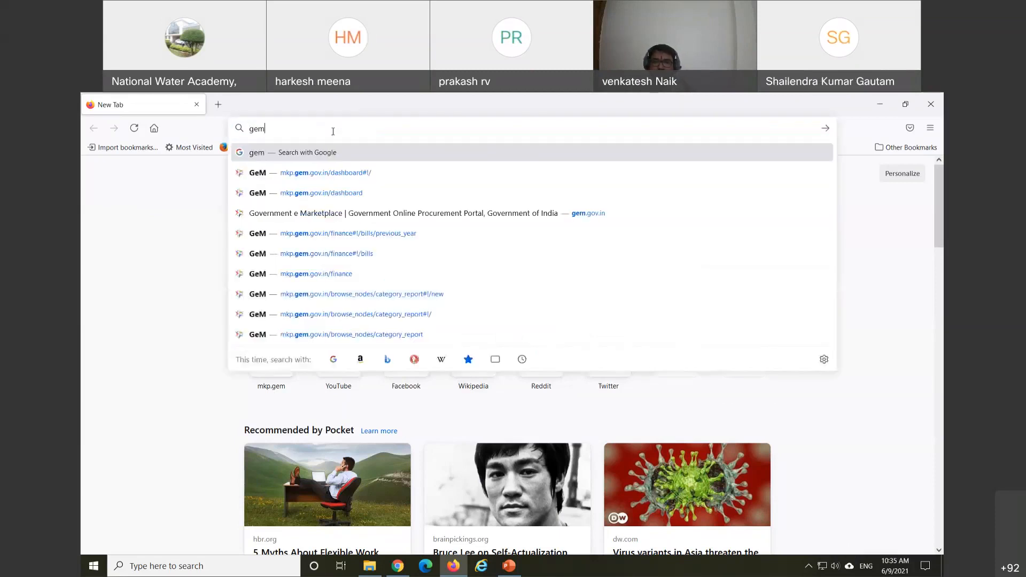
{"action": "type", "text": "."}
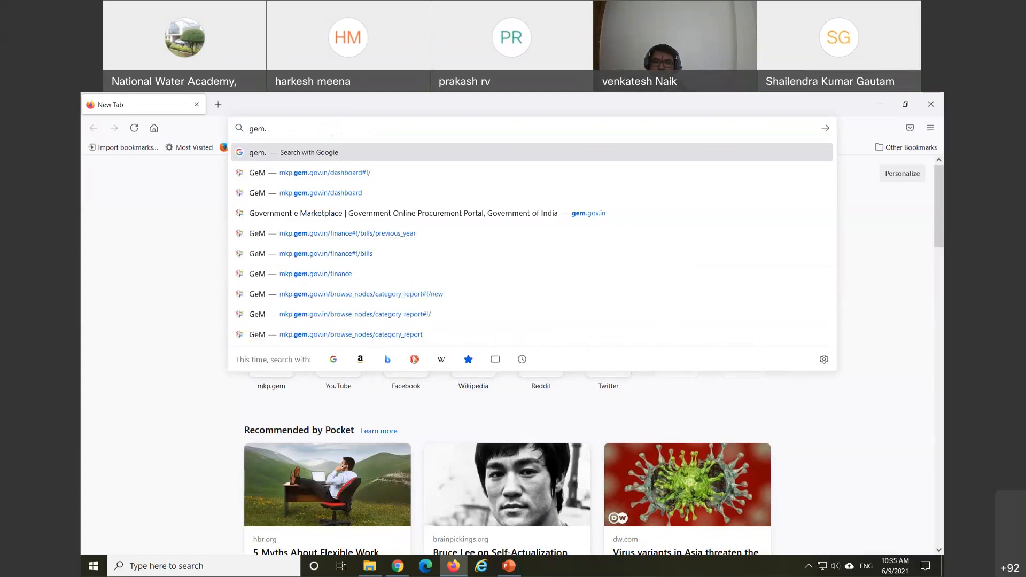
{"action": "type", "text": "gov.in"}
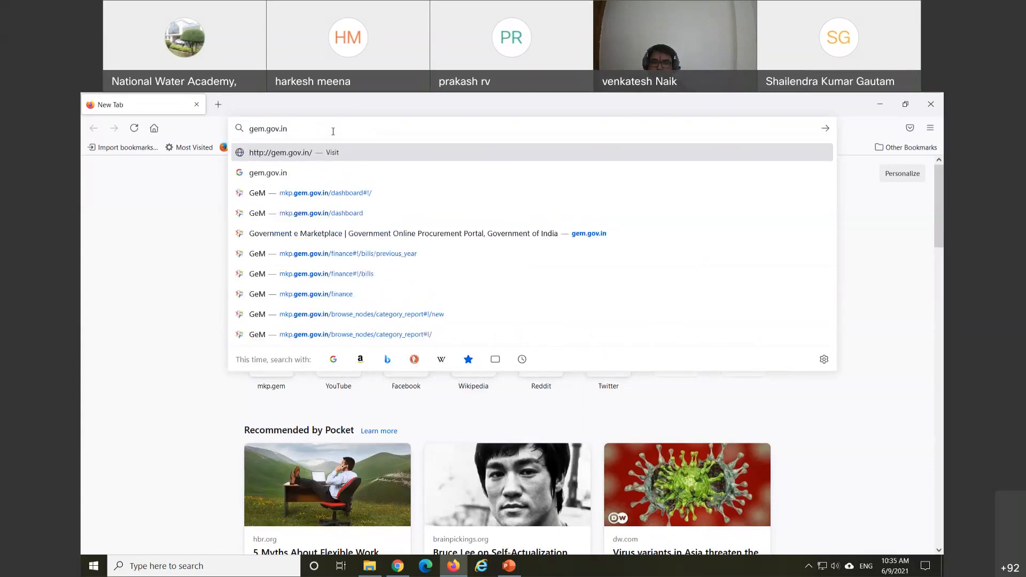
{"action": "key", "text": "Return"}
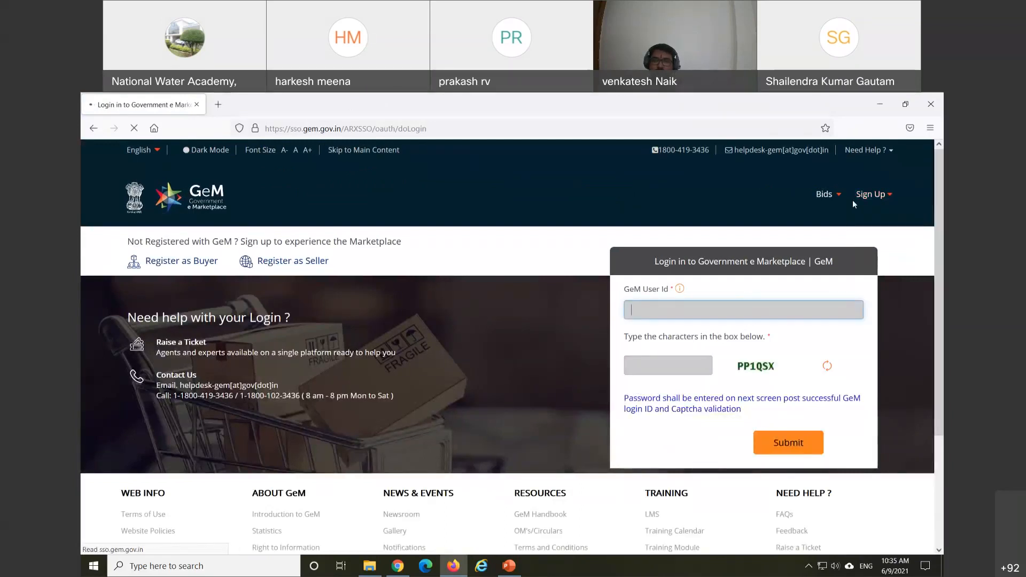
Step: Look over the Sign Up and Bids menu options on the login page
{"action": "mouse_move", "coordinate": [875, 198]}
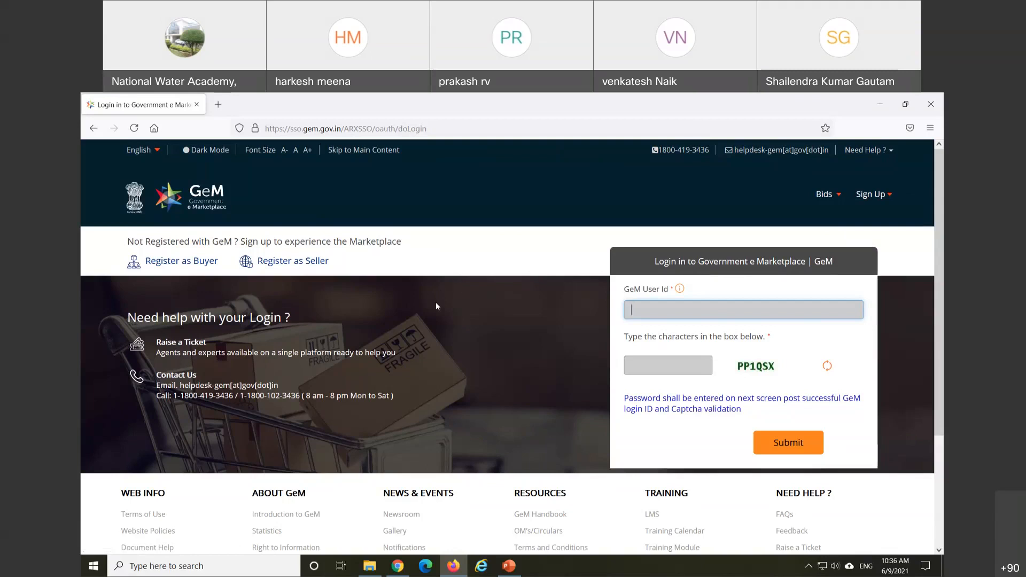
{"action": "left_click", "coordinate": [838, 196]}
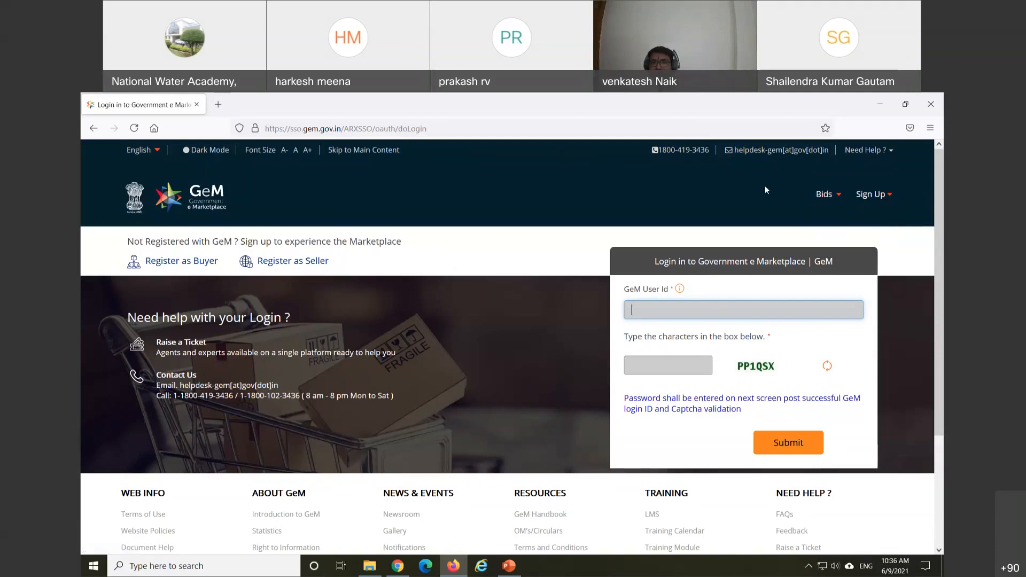
{"action": "scroll", "coordinate": [371, 358], "scroll_direction": "down", "scroll_amount": 3}
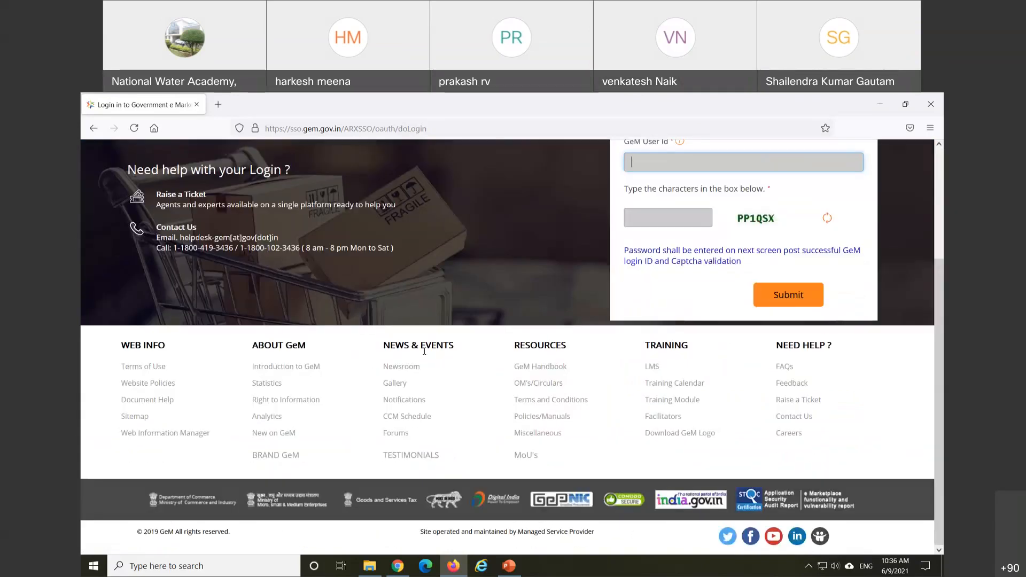
{"action": "scroll", "coordinate": [423, 351], "scroll_direction": "up", "scroll_amount": 3}
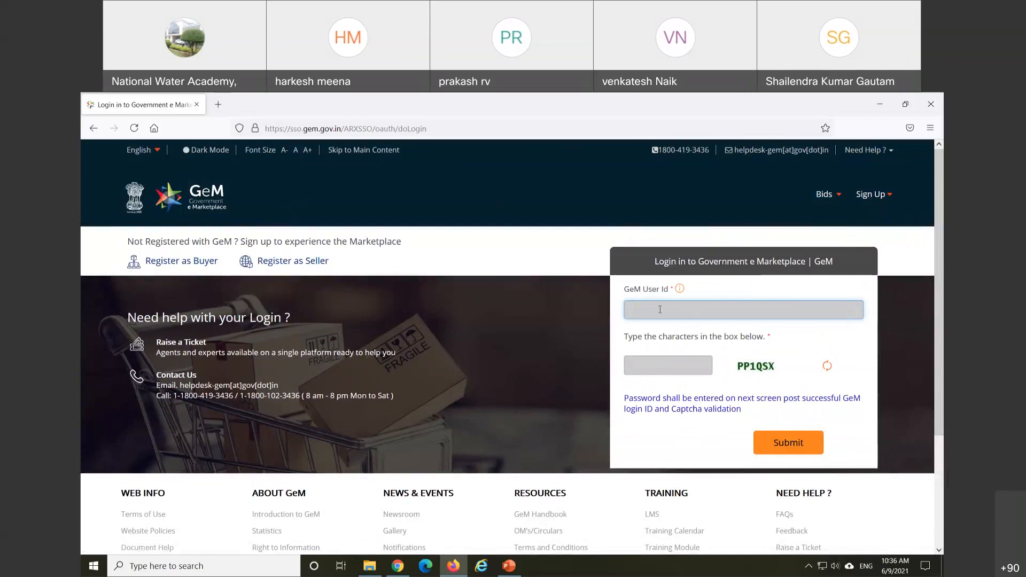
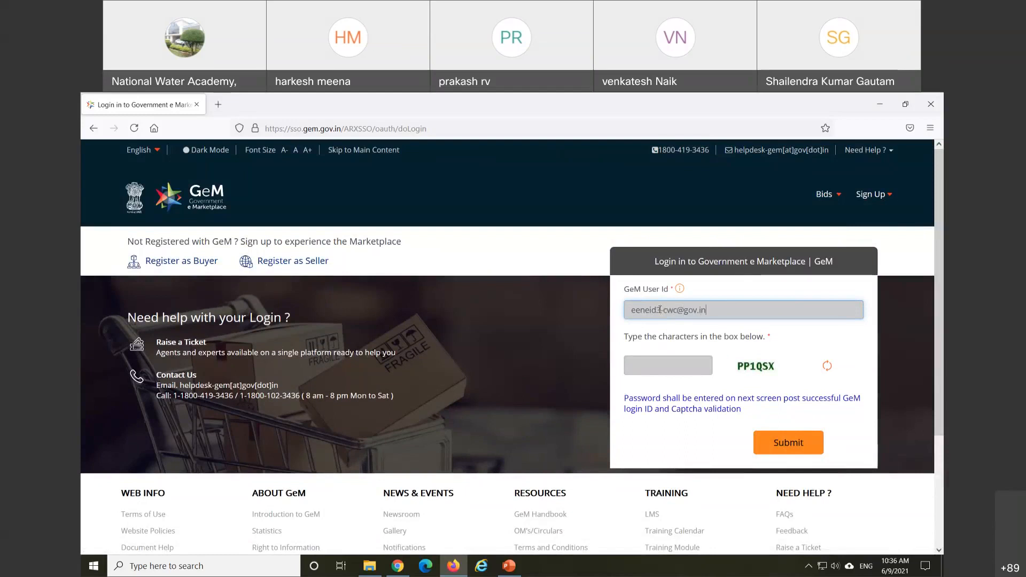
Step: Submit the buyer's GeM user ID with the captcha, then submit the NIC e-mail password
{"action": "type", "text": "PP"}
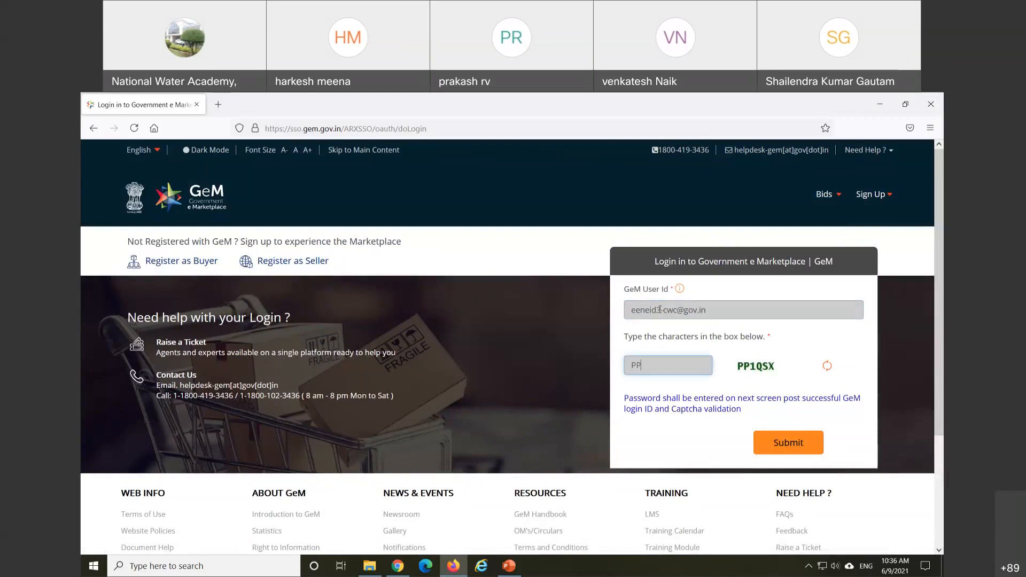
{"action": "type", "text": "1QSX"}
{"action": "left_click", "coordinate": [800, 448]}
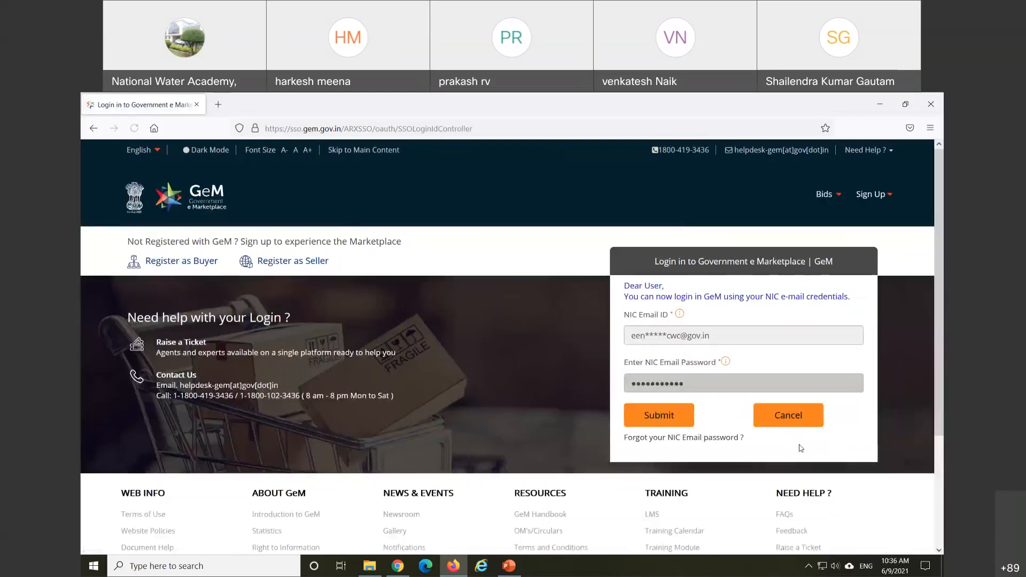
{"action": "left_click", "coordinate": [656, 421]}
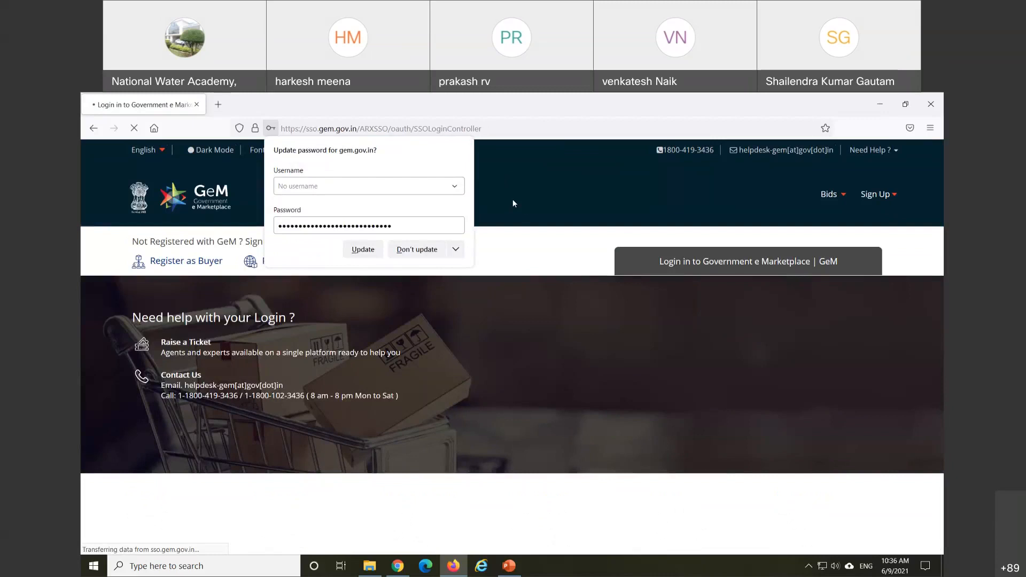
Step: After the invalid-password error, decline saving the password, retype it and resubmit
{"action": "left_click", "coordinate": [417, 249]}
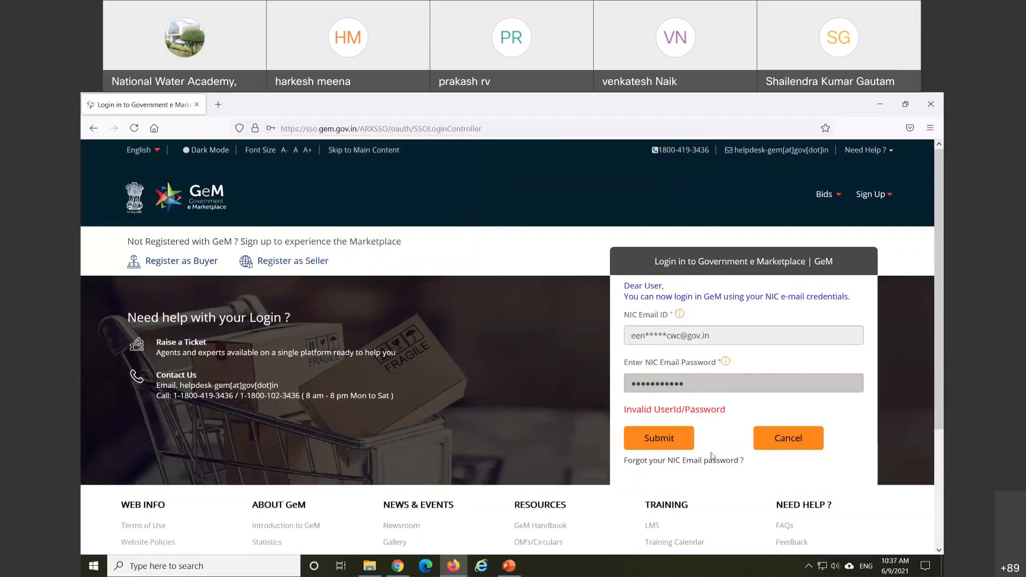
{"action": "left_click", "coordinate": [647, 383]}
{"action": "left_click_drag", "start_coordinate": [647, 384], "coordinate": [624, 383]}
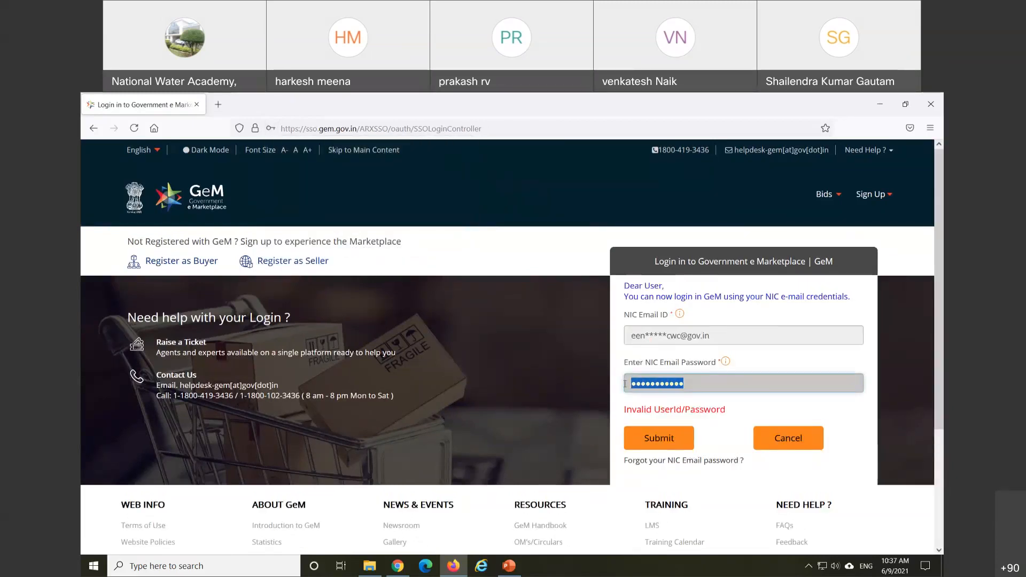
{"action": "type", "text": "•"}
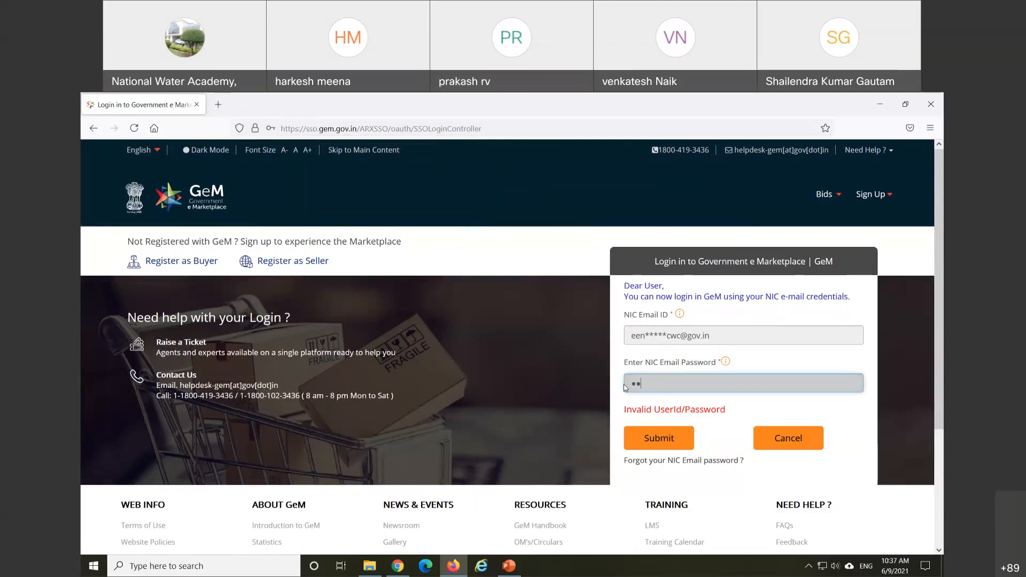
{"action": "type", "text": "•••••••••"}
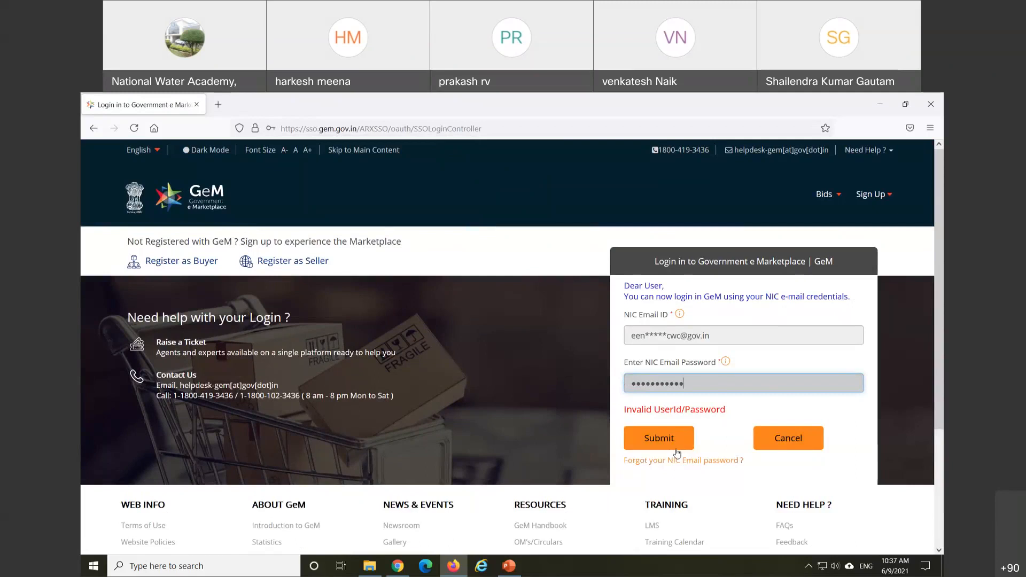
{"action": "left_click", "coordinate": [676, 451]}
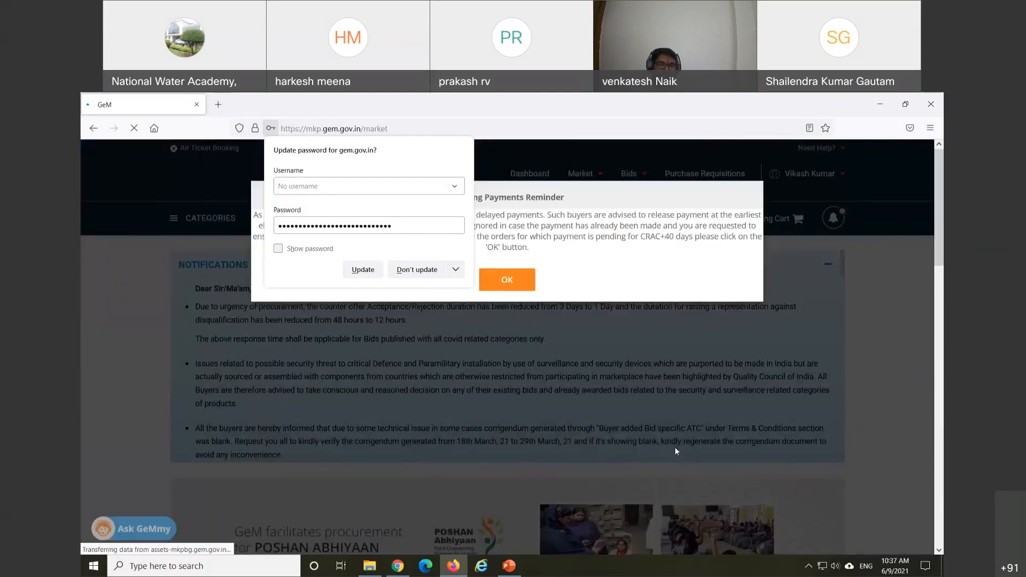
Step: Decline password saving, dismiss the Pending Payments Reminder and go to the buyer Dashboard
{"action": "left_click", "coordinate": [480, 157]}
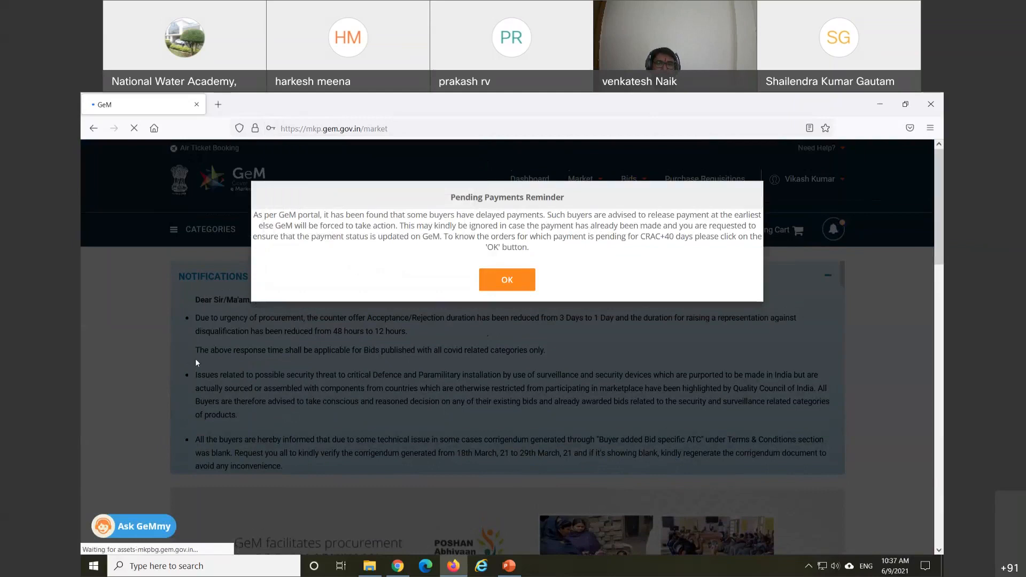
{"action": "left_click", "coordinate": [518, 286]}
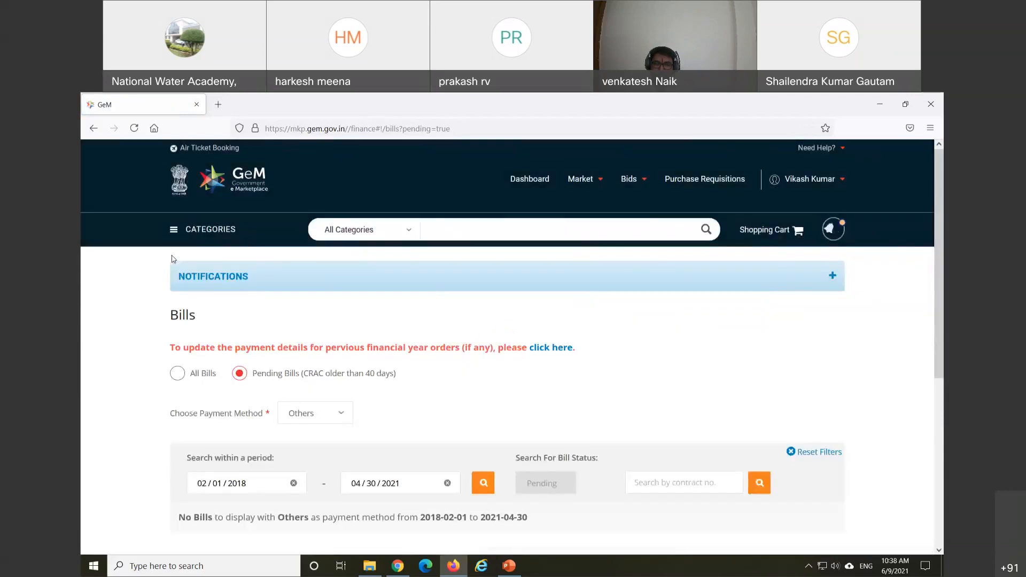
{"action": "left_click", "coordinate": [542, 183]}
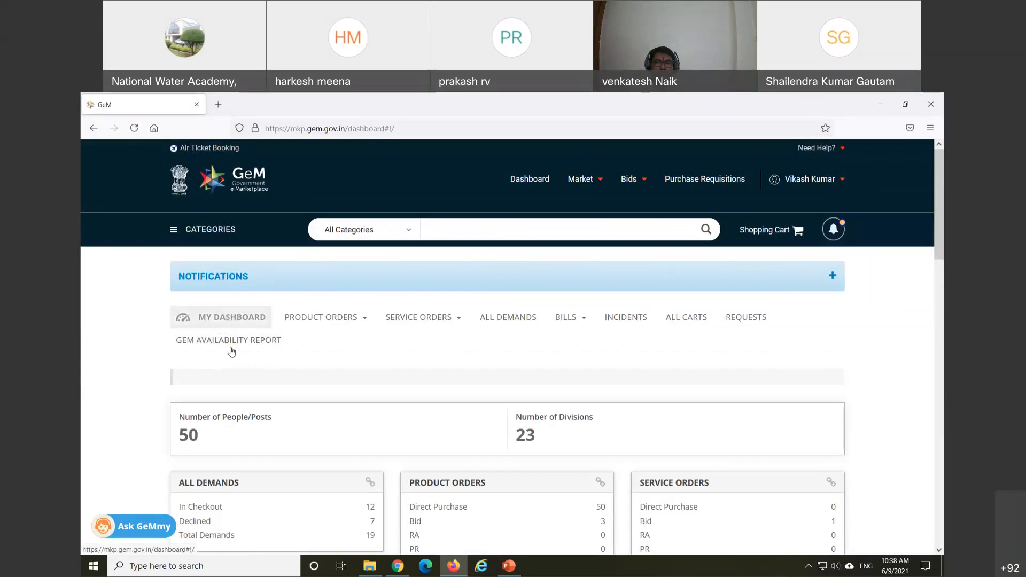
Step: Open the spiral binding desk pads order from the dashboard's Recent Orders list
{"action": "scroll", "coordinate": [231, 353], "scroll_direction": "down", "scroll_amount": 2}
{"action": "scroll", "coordinate": [229, 363], "scroll_direction": "down", "scroll_amount": 1}
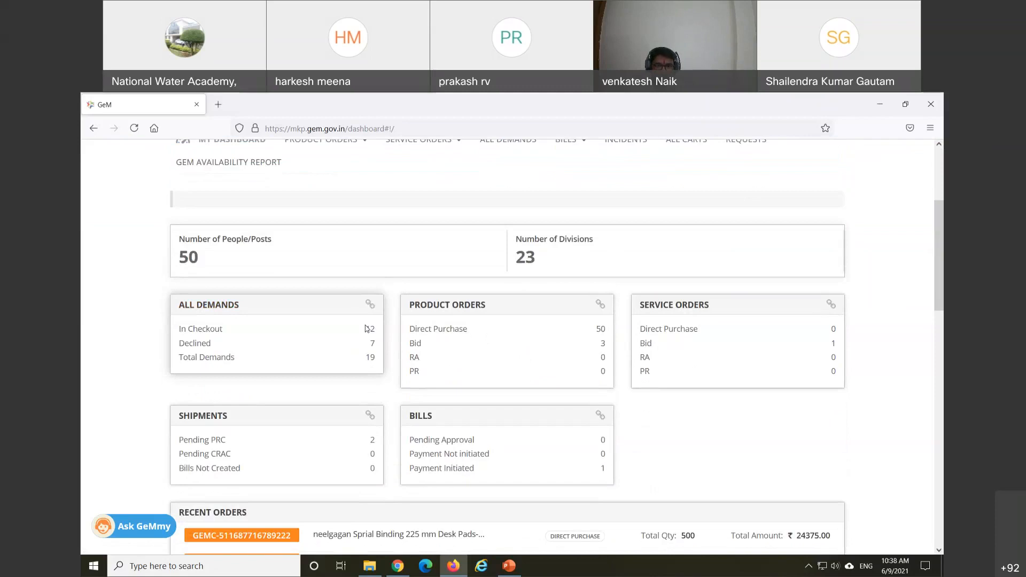
{"action": "scroll", "coordinate": [369, 329], "scroll_direction": "down", "scroll_amount": 1}
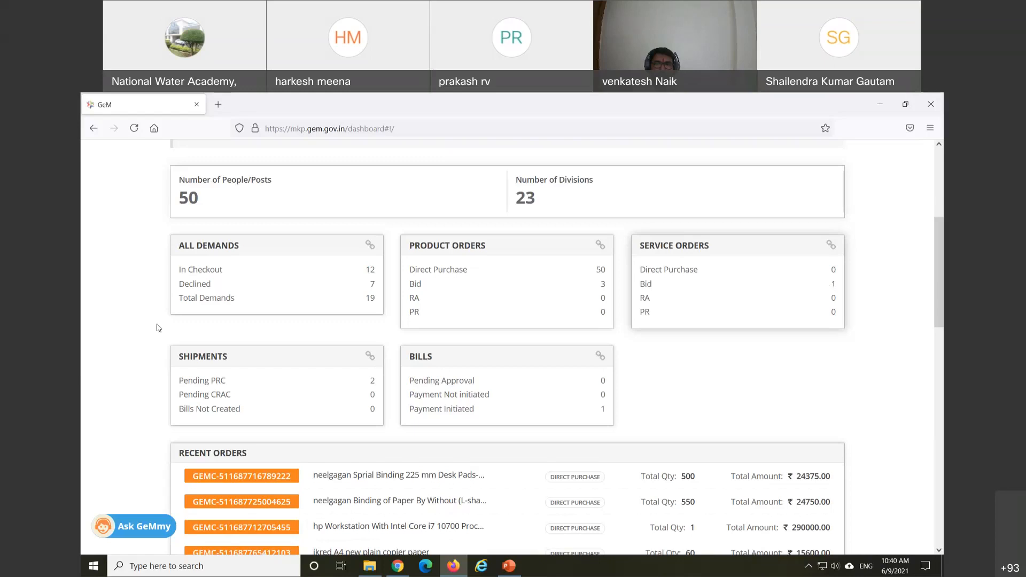
{"action": "scroll", "coordinate": [96, 360], "scroll_direction": "down", "scroll_amount": 2}
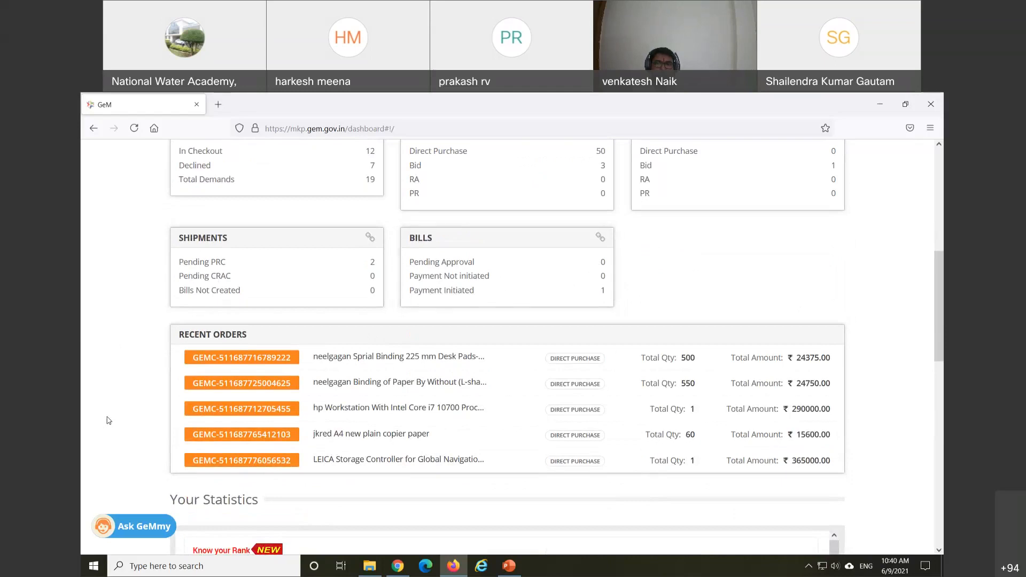
{"action": "scroll", "coordinate": [113, 419], "scroll_direction": "down", "scroll_amount": 1}
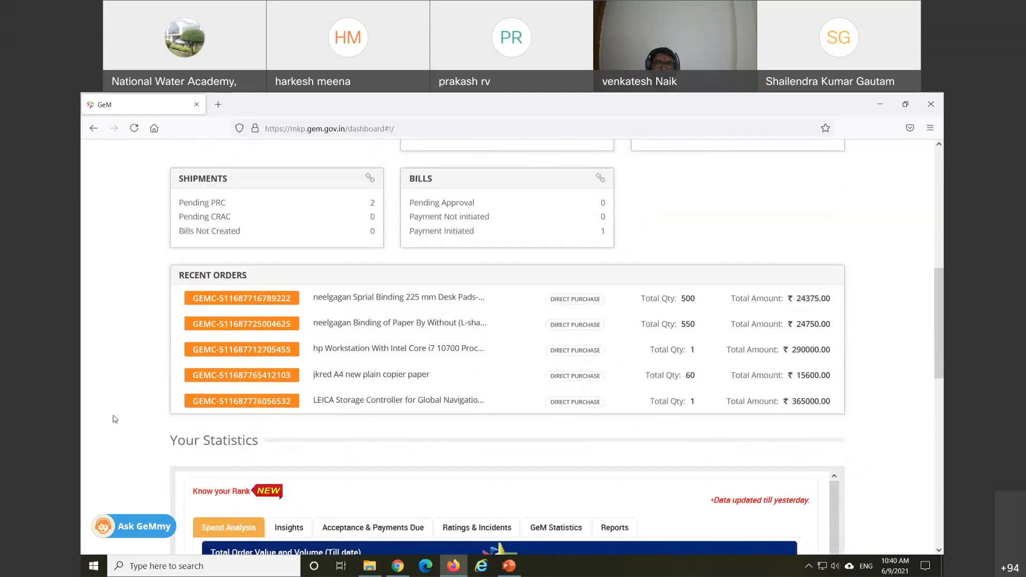
{"action": "left_click", "coordinate": [255, 304]}
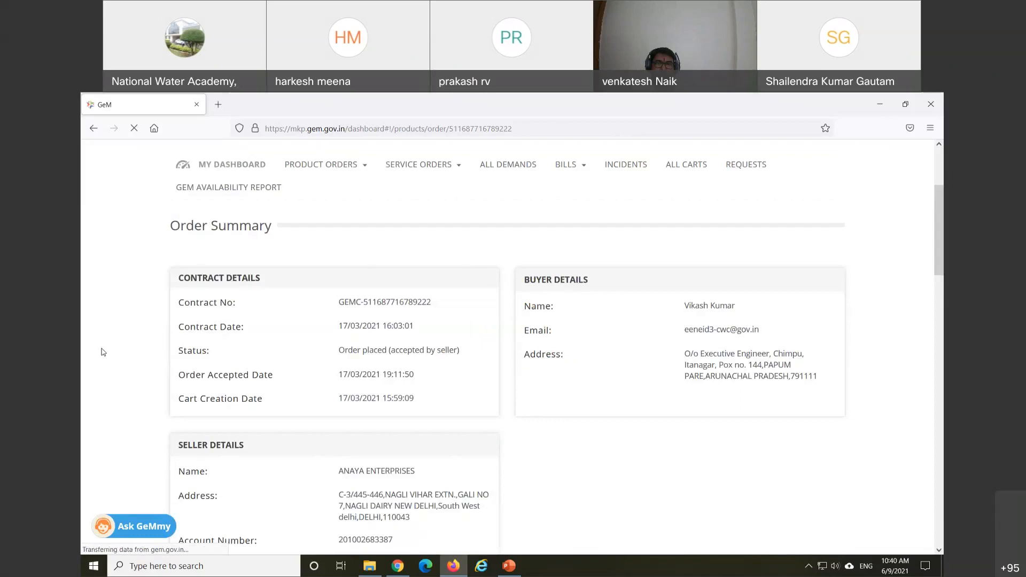
{"action": "scroll", "coordinate": [123, 343], "scroll_direction": "down", "scroll_amount": 9}
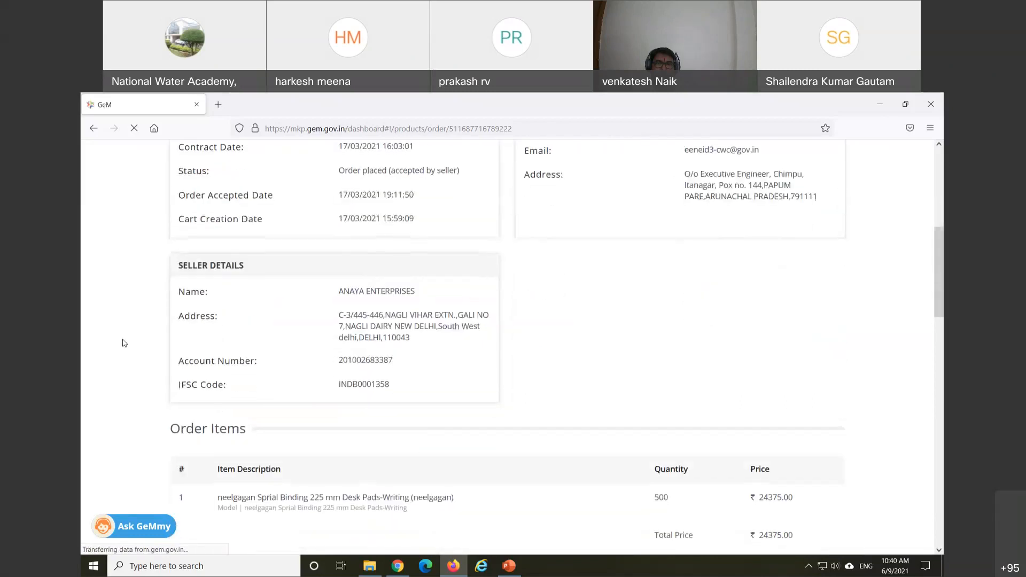
{"action": "scroll", "coordinate": [123, 343], "scroll_direction": "down", "scroll_amount": 10}
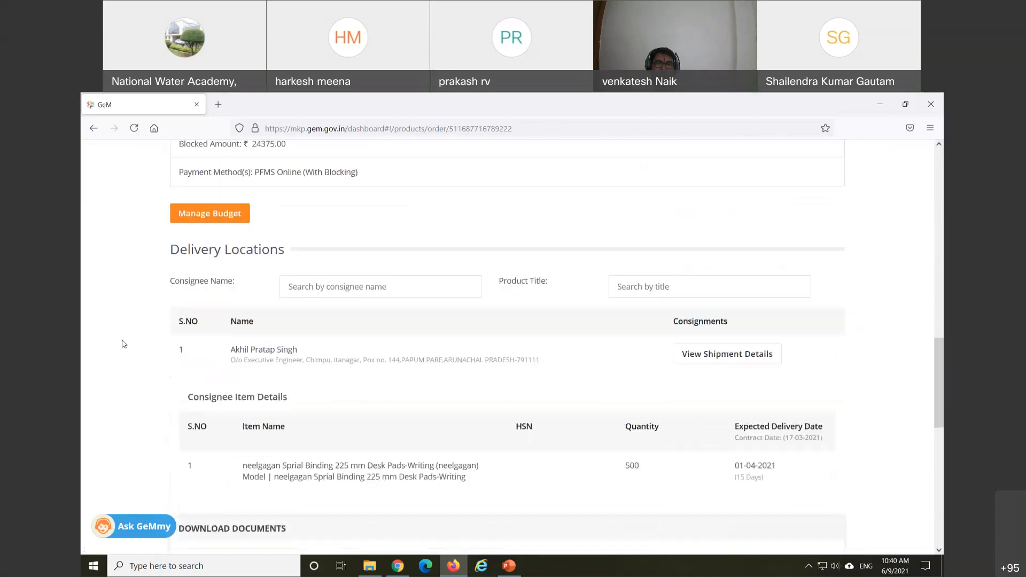
{"action": "scroll", "coordinate": [122, 344], "scroll_direction": "down", "scroll_amount": 1}
{"action": "scroll", "coordinate": [123, 344], "scroll_direction": "up", "scroll_amount": 12}
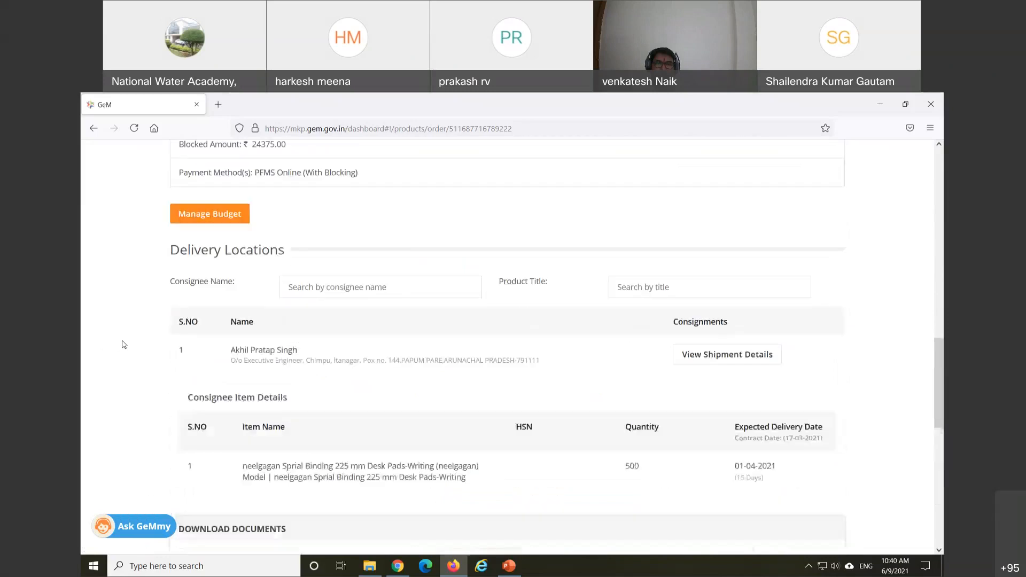
{"action": "scroll", "coordinate": [123, 344], "scroll_direction": "up", "scroll_amount": 5}
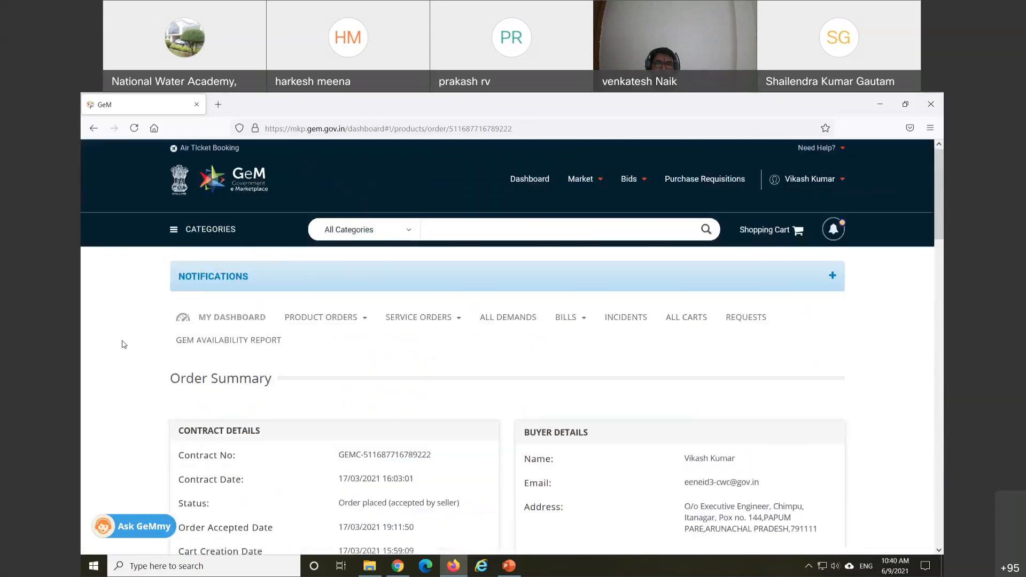
{"action": "scroll", "coordinate": [122, 345], "scroll_direction": "down", "scroll_amount": 2}
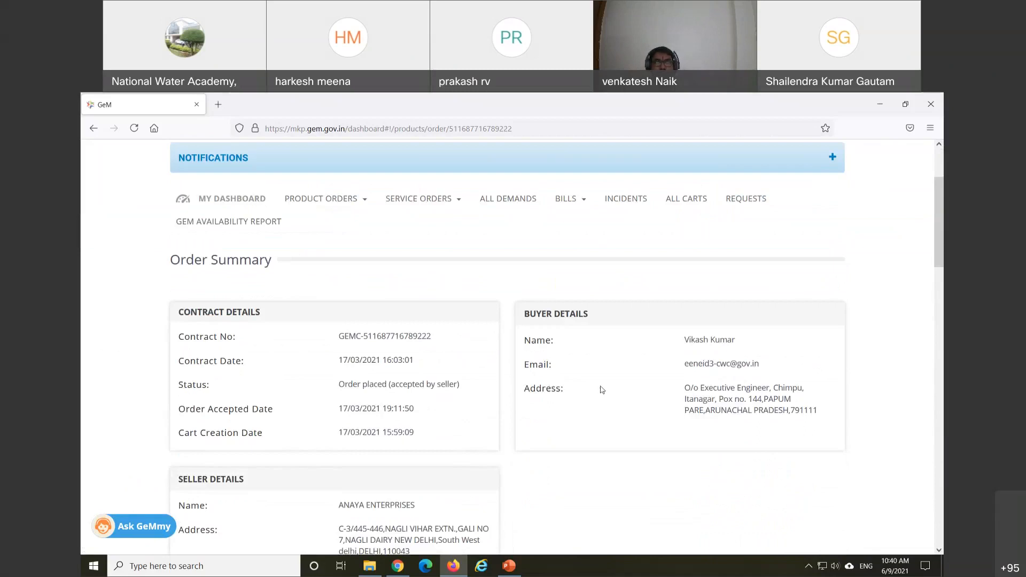
{"action": "scroll", "coordinate": [606, 393], "scroll_direction": "down", "scroll_amount": 2}
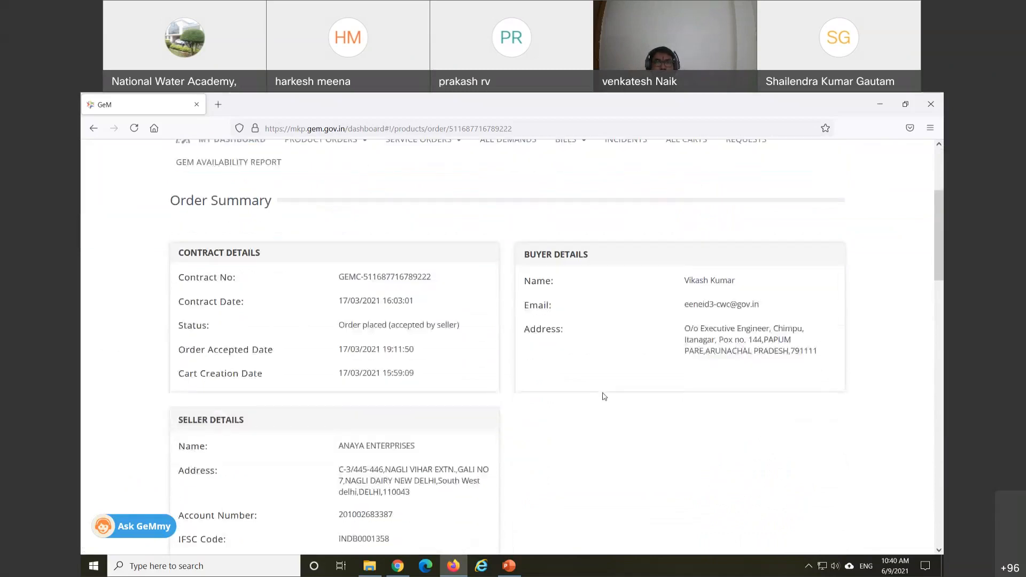
{"action": "scroll", "coordinate": [602, 399], "scroll_direction": "down", "scroll_amount": 2}
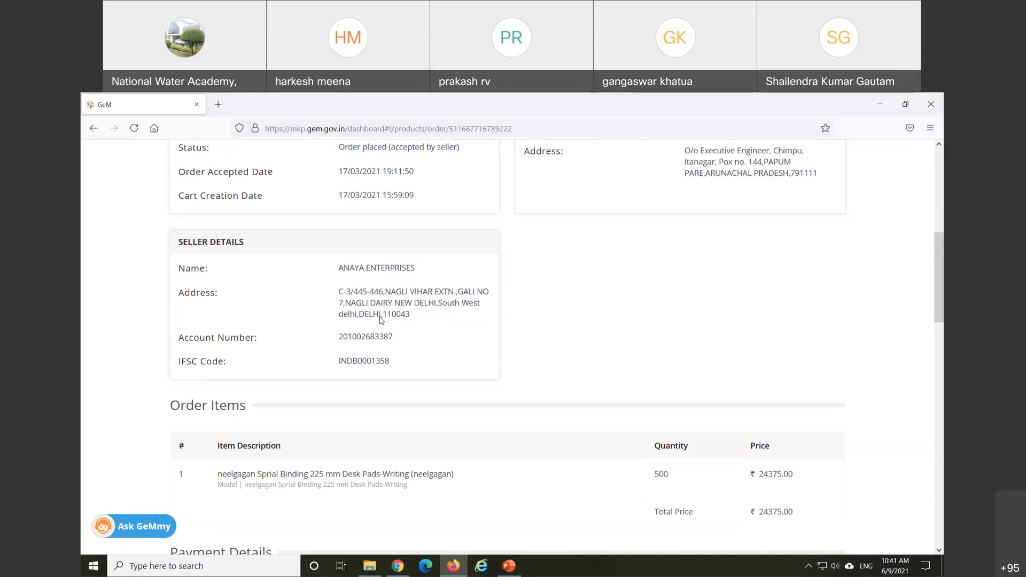
{"action": "scroll", "coordinate": [381, 320], "scroll_direction": "down", "scroll_amount": 2}
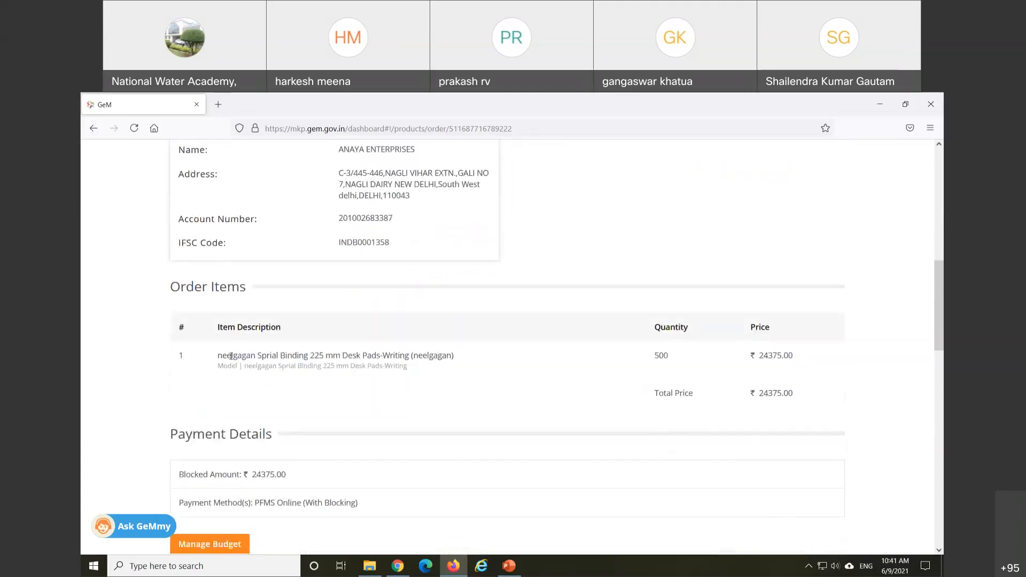
{"action": "scroll", "coordinate": [274, 382], "scroll_direction": "down", "scroll_amount": 1}
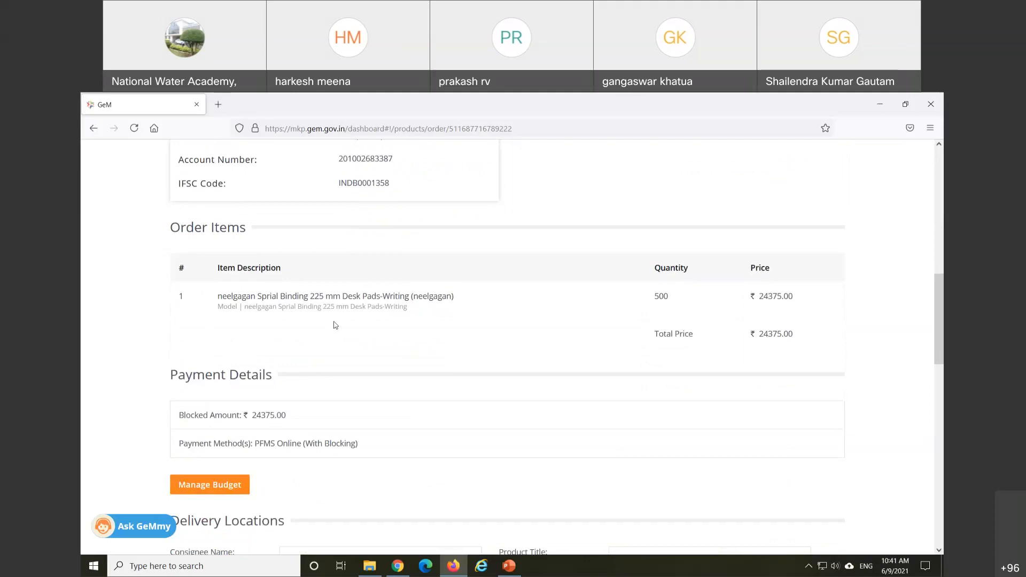
{"action": "scroll", "coordinate": [336, 328], "scroll_direction": "down", "scroll_amount": 2}
{"action": "scroll", "coordinate": [337, 328], "scroll_direction": "down", "scroll_amount": 1}
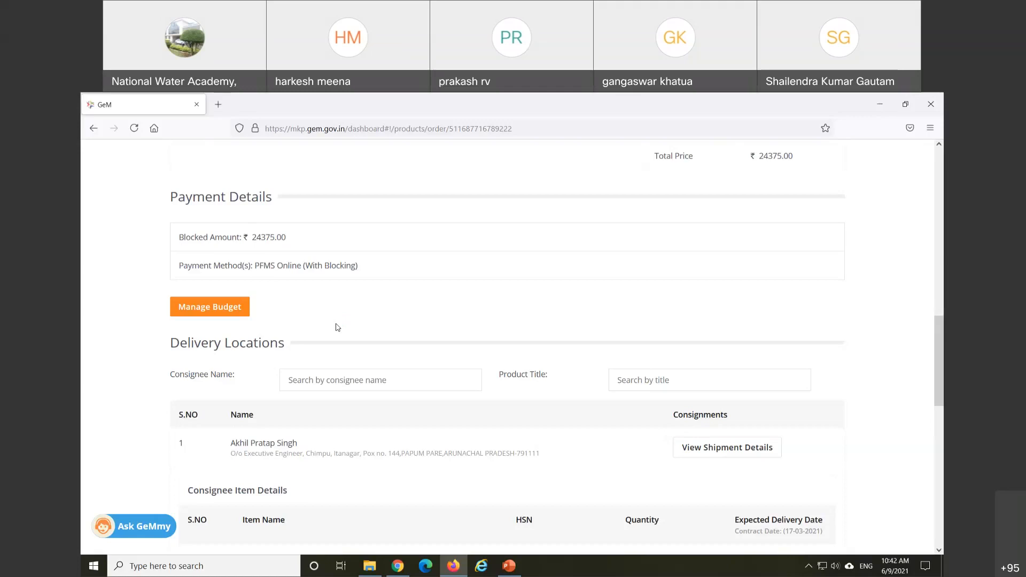
{"action": "scroll", "coordinate": [334, 356], "scroll_direction": "down", "scroll_amount": 2}
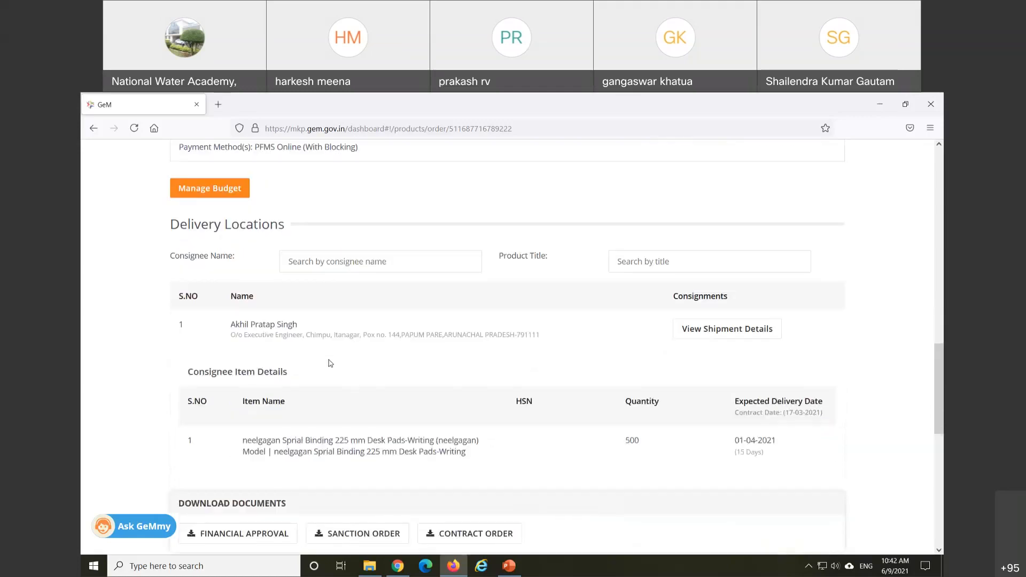
{"action": "scroll", "coordinate": [315, 379], "scroll_direction": "down", "scroll_amount": 1}
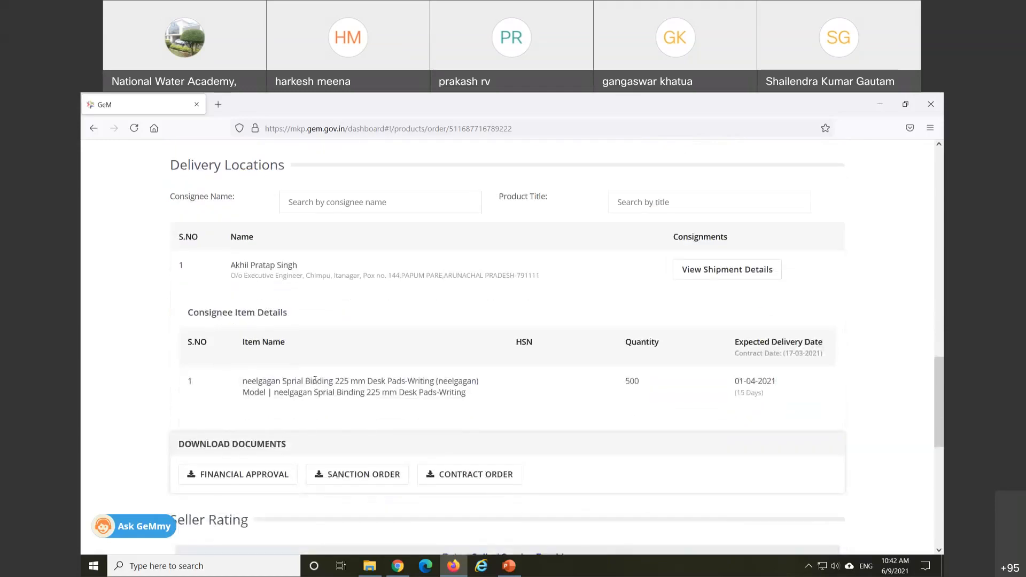
{"action": "scroll", "coordinate": [316, 381], "scroll_direction": "down", "scroll_amount": 2}
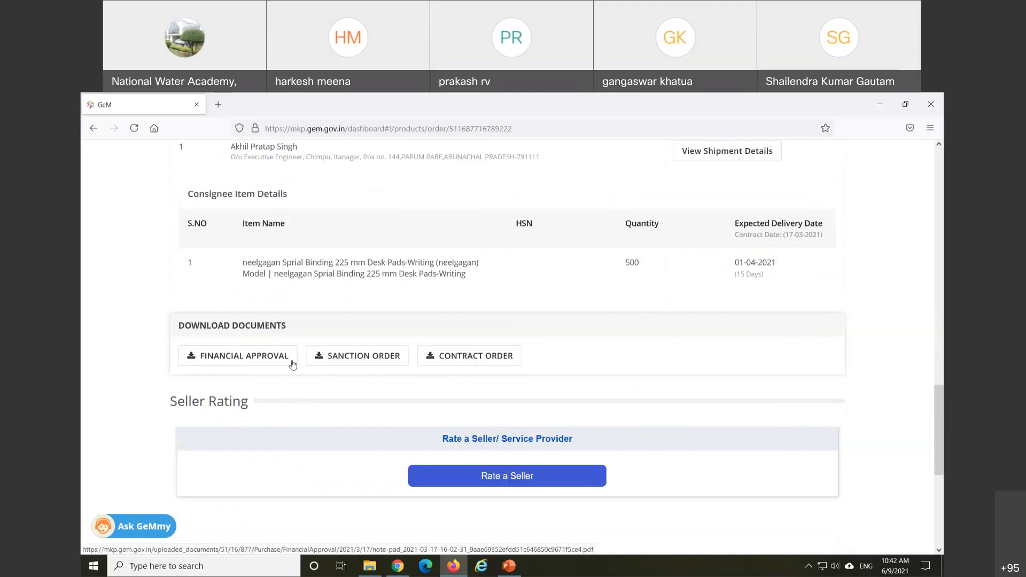
Step: Save the order's Financial Approval PDF and open it from the downloads list
{"action": "left_click", "coordinate": [239, 361]}
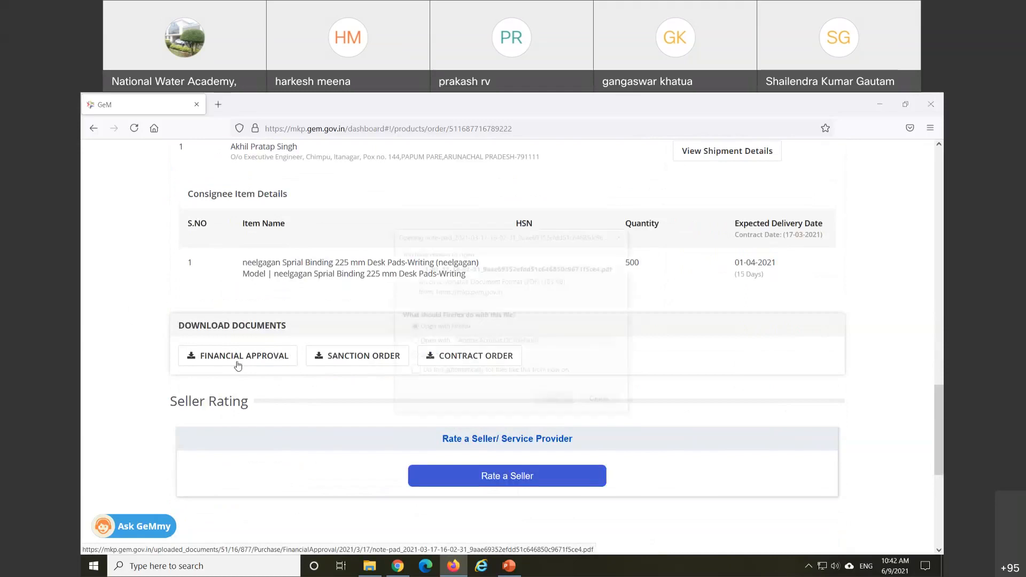
{"action": "left_click", "coordinate": [426, 356]}
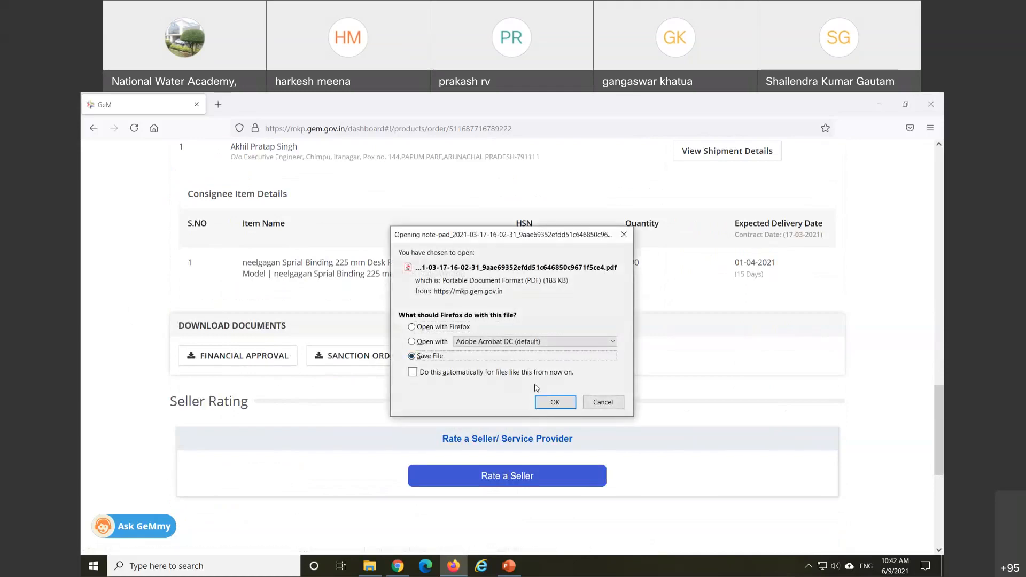
{"action": "left_click", "coordinate": [552, 408]}
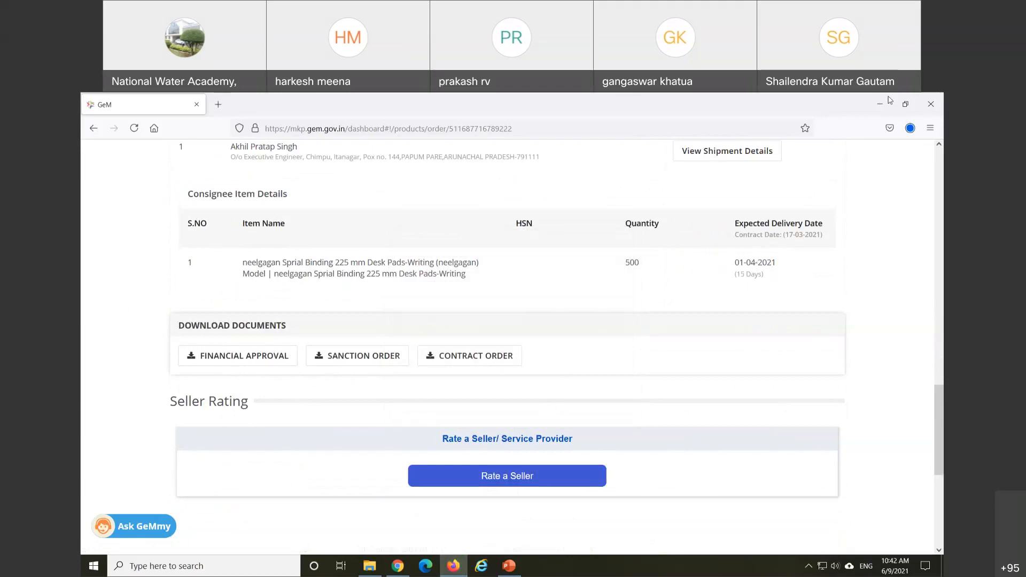
{"action": "left_click", "coordinate": [910, 128]}
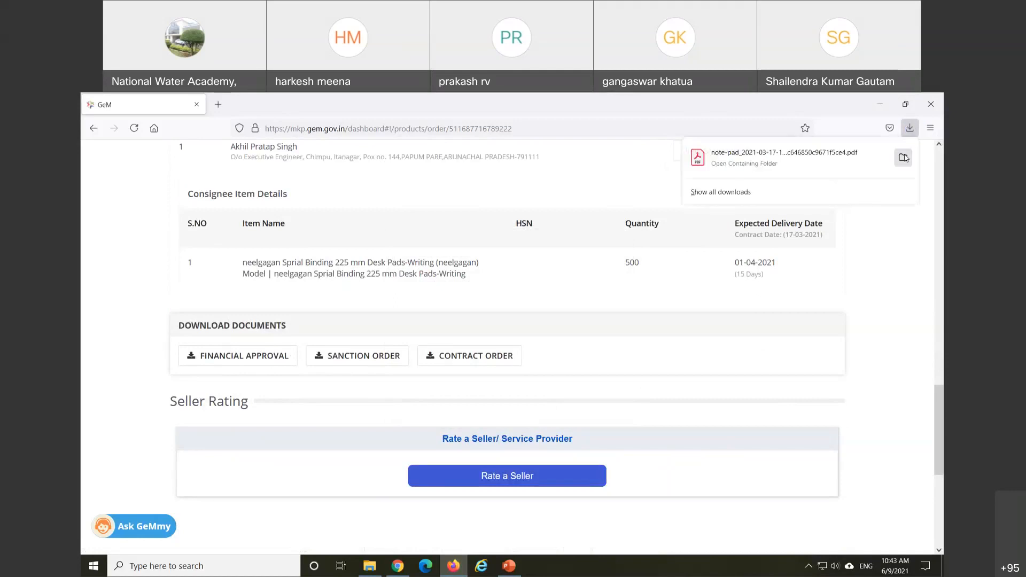
{"action": "left_click", "coordinate": [903, 157]}
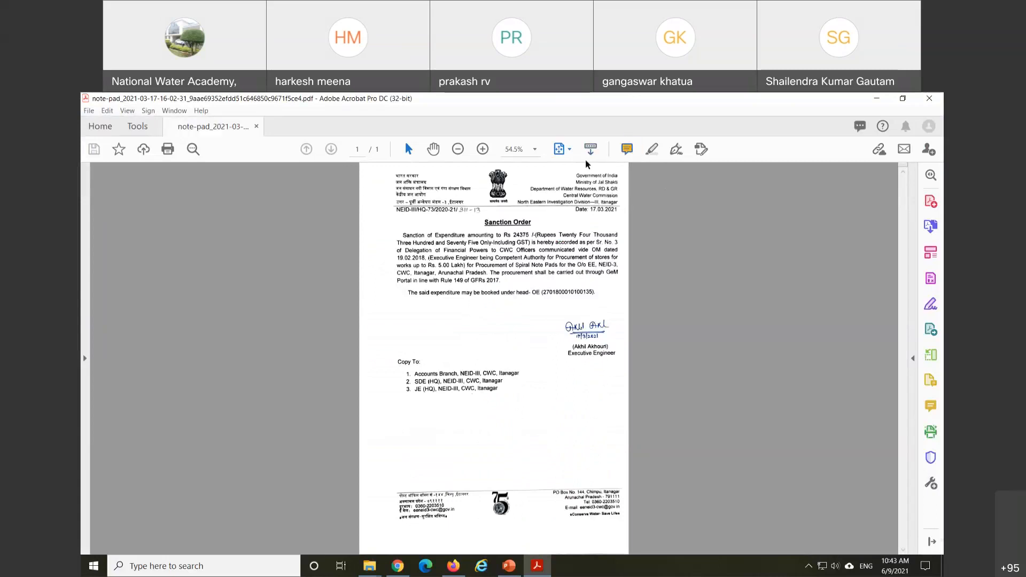
Step: Read the Rs 24375 sanction order PDF at fit-width, then close Acrobat and return to GeM
{"action": "left_click", "coordinate": [567, 151]}
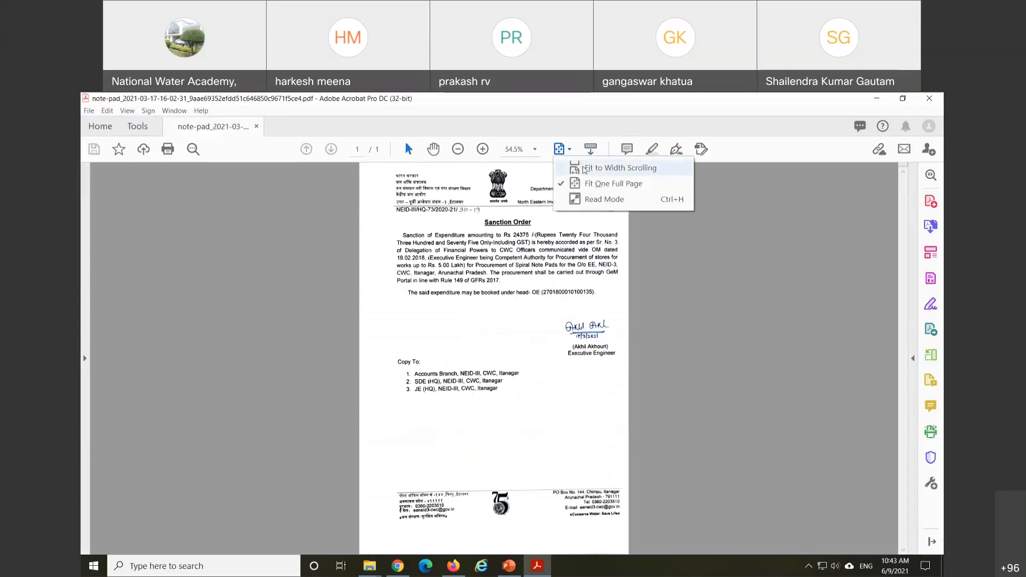
{"action": "left_click", "coordinate": [577, 169]}
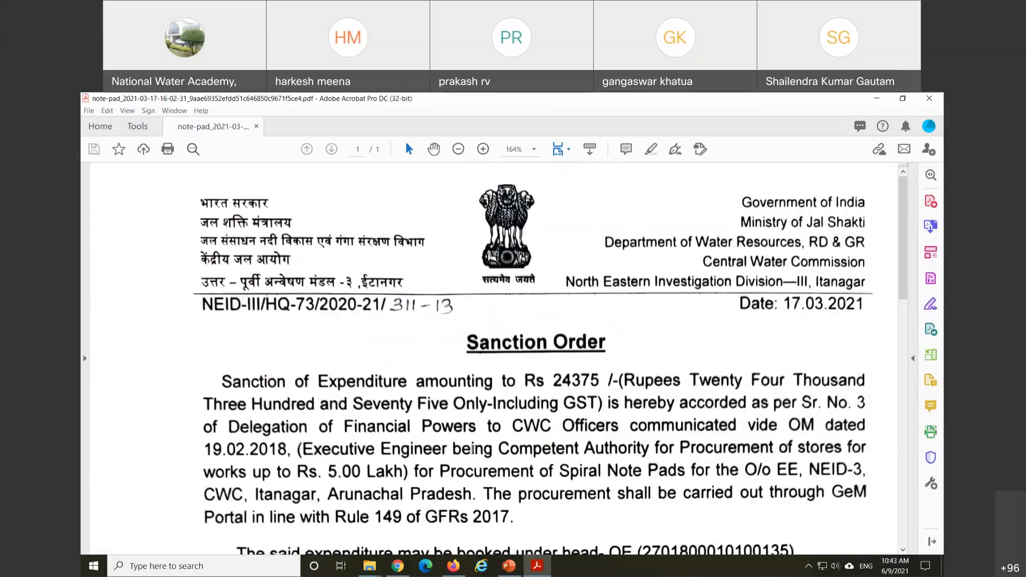
{"action": "scroll", "coordinate": [471, 449], "scroll_direction": "down", "scroll_amount": 3}
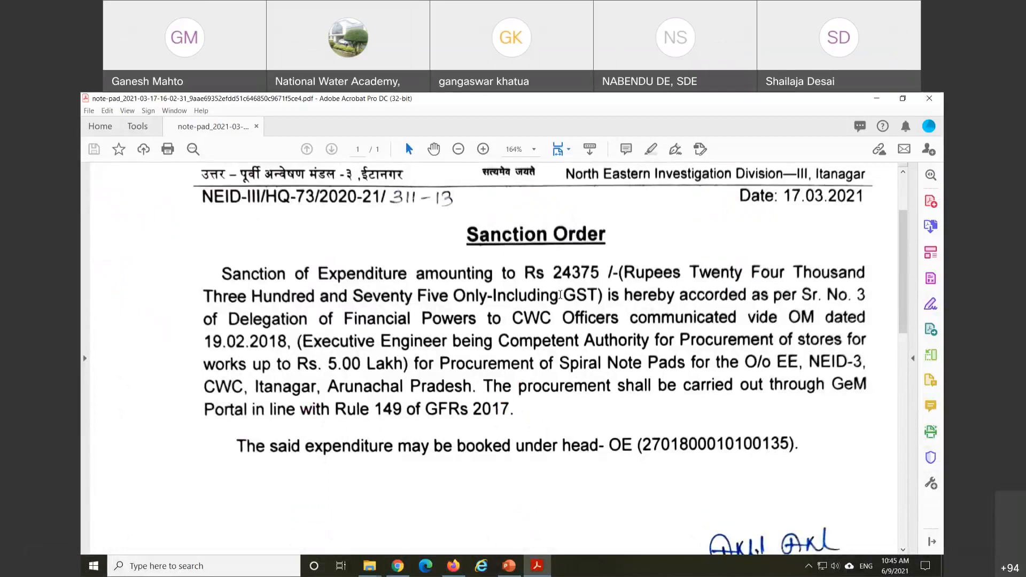
{"action": "scroll", "coordinate": [577, 342], "scroll_direction": "down", "scroll_amount": 5}
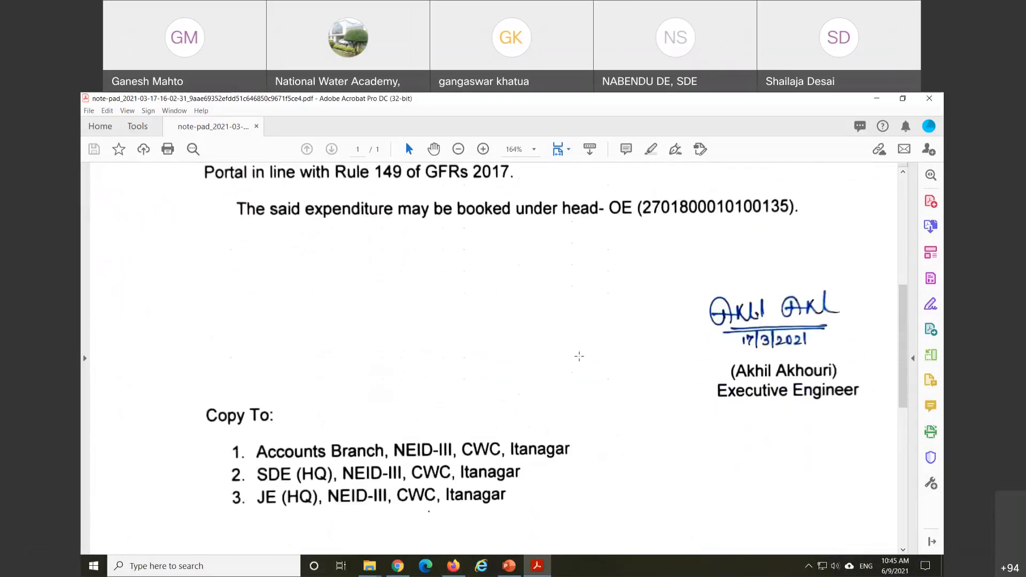
{"action": "scroll", "coordinate": [579, 357], "scroll_direction": "up", "scroll_amount": 3}
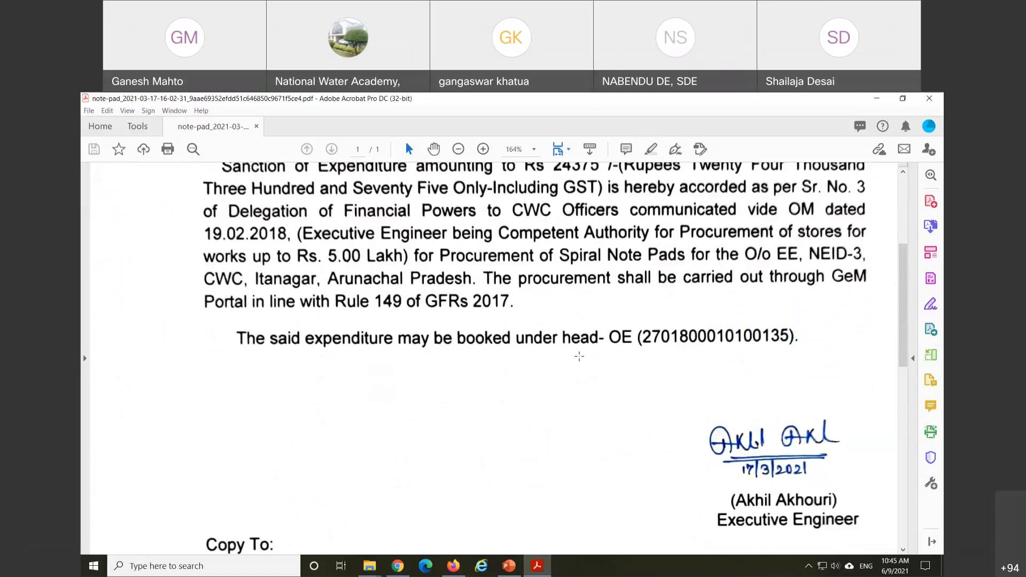
{"action": "scroll", "coordinate": [579, 356], "scroll_direction": "up", "scroll_amount": 5}
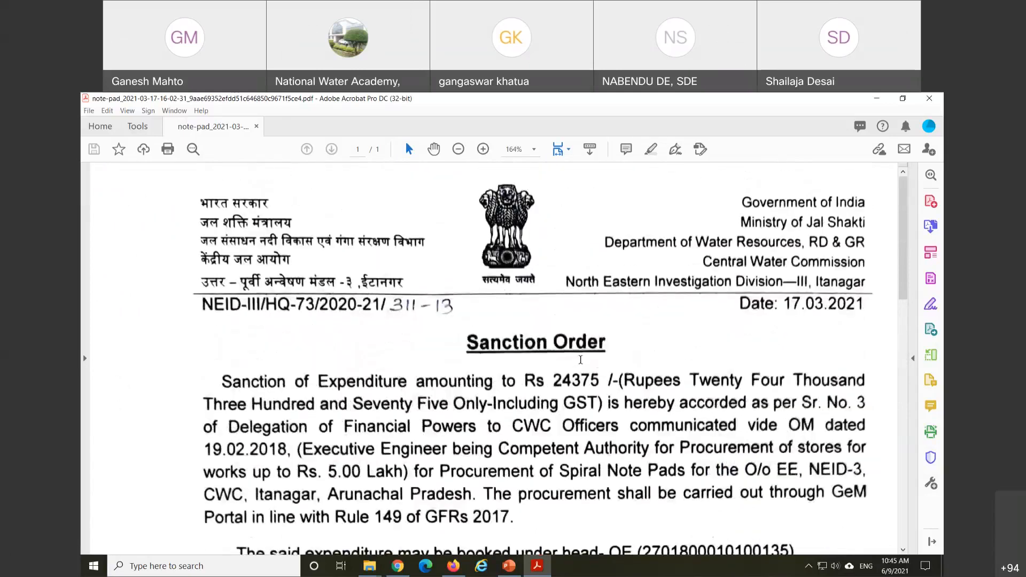
{"action": "scroll", "coordinate": [601, 399], "scroll_direction": "down", "scroll_amount": 1}
{"action": "scroll", "coordinate": [600, 407], "scroll_direction": "up", "scroll_amount": 1}
{"action": "left_click", "coordinate": [923, 100]}
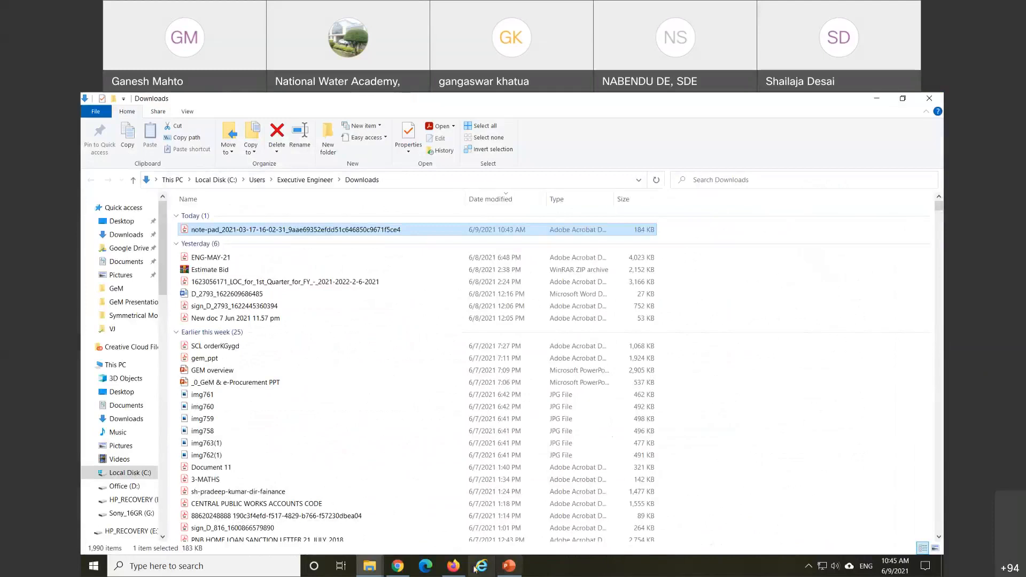
{"action": "left_click", "coordinate": [454, 567]}
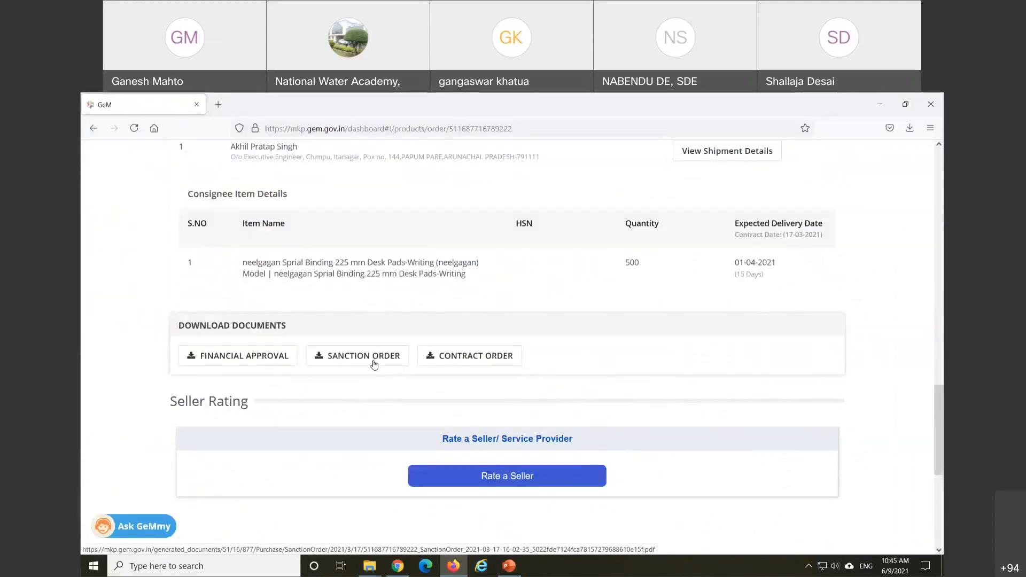
Step: Save the order's Sanction Order PDF and open it from the downloads list
{"action": "left_click", "coordinate": [374, 365]}
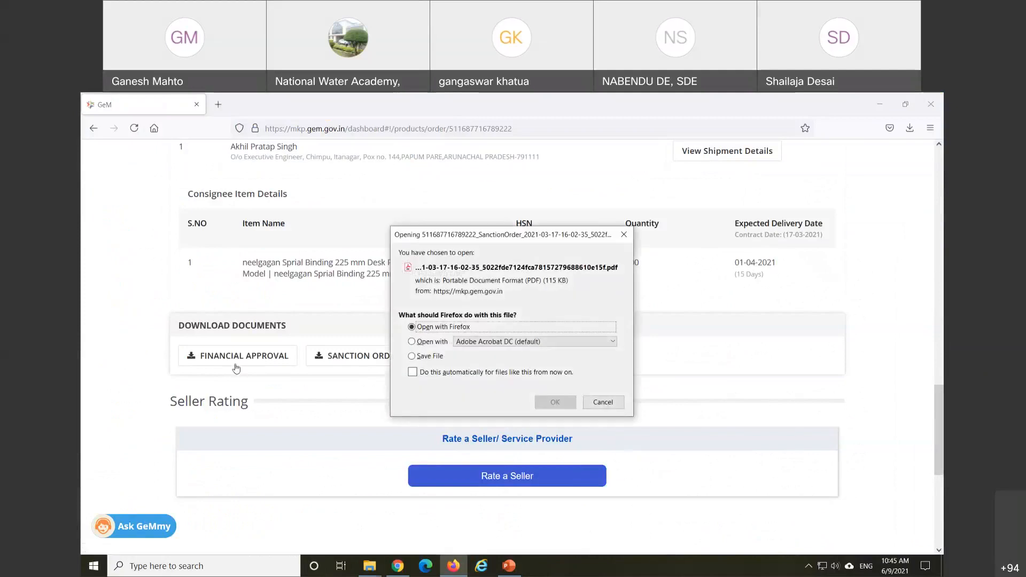
{"action": "left_click", "coordinate": [438, 357]}
{"action": "left_click", "coordinate": [555, 402]}
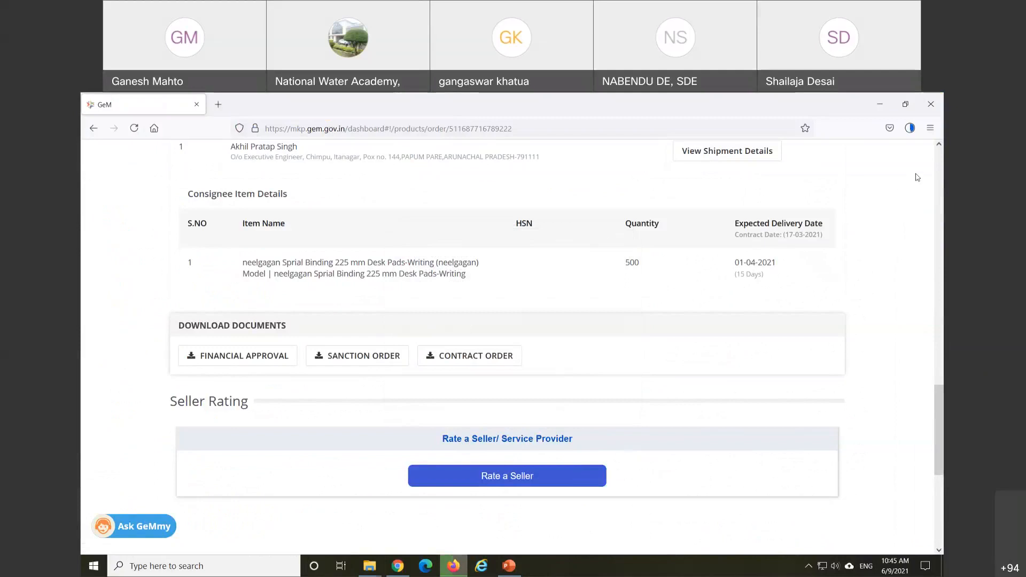
{"action": "left_click", "coordinate": [911, 129]}
{"action": "left_click", "coordinate": [784, 156]}
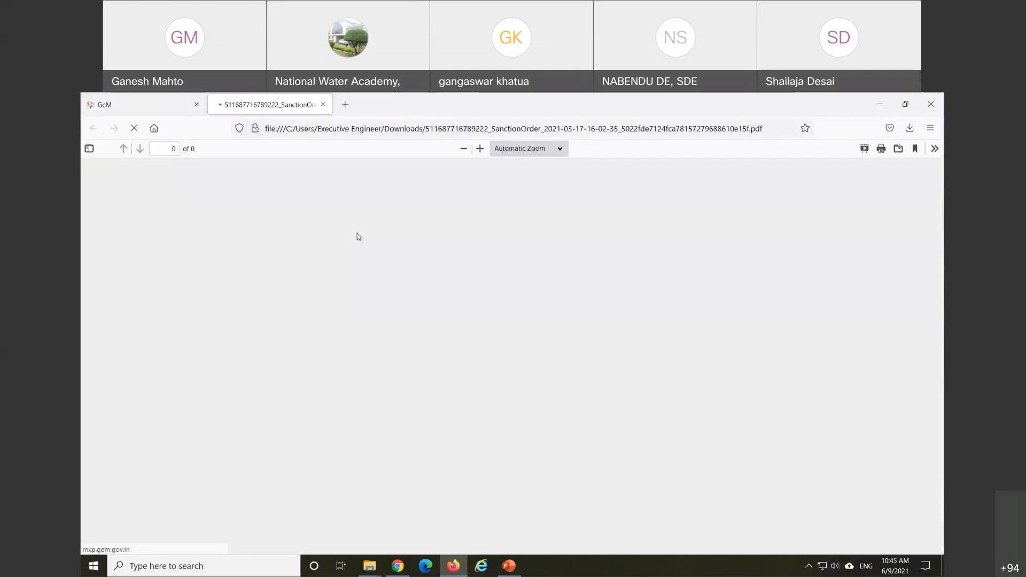
Step: Read the sanction order for 500 desk pads (24375.0 INR) through Terms & Conditions, then return to GeM
{"action": "scroll", "coordinate": [427, 273], "scroll_direction": "down", "scroll_amount": 5}
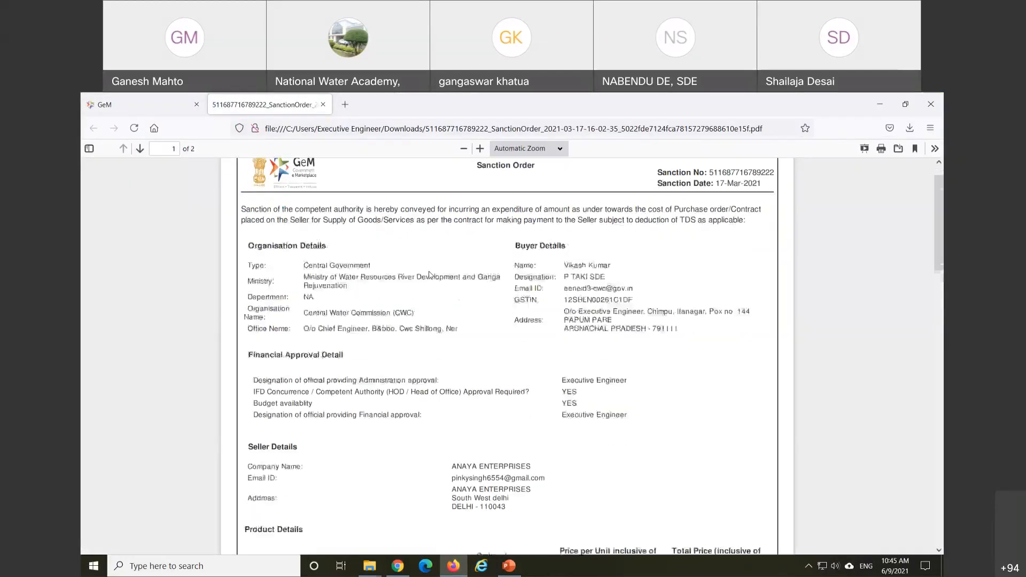
{"action": "scroll", "coordinate": [430, 275], "scroll_direction": "down", "scroll_amount": 7}
{"action": "scroll", "coordinate": [431, 275], "scroll_direction": "up", "scroll_amount": 6}
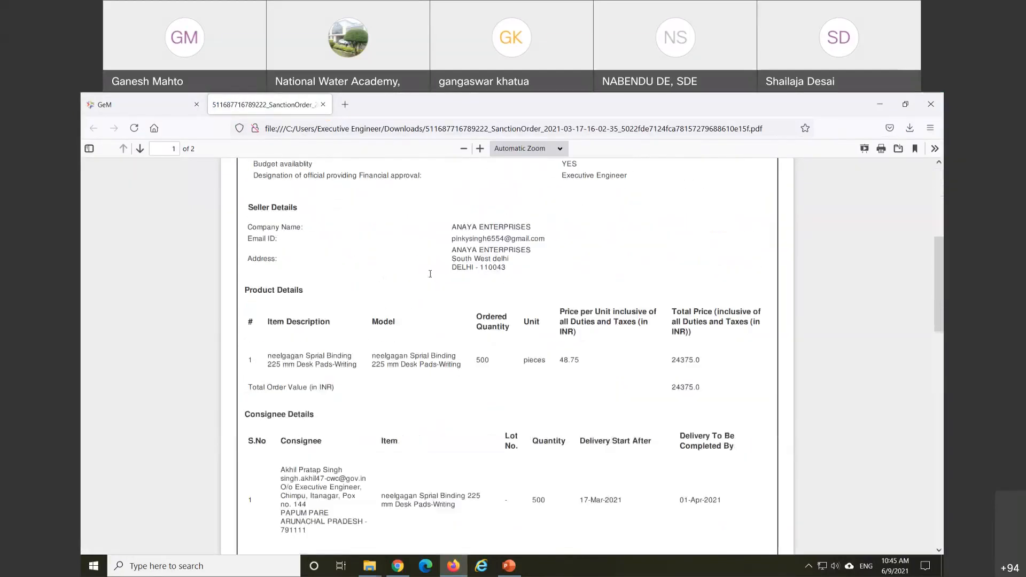
{"action": "scroll", "coordinate": [431, 277], "scroll_direction": "up", "scroll_amount": 3}
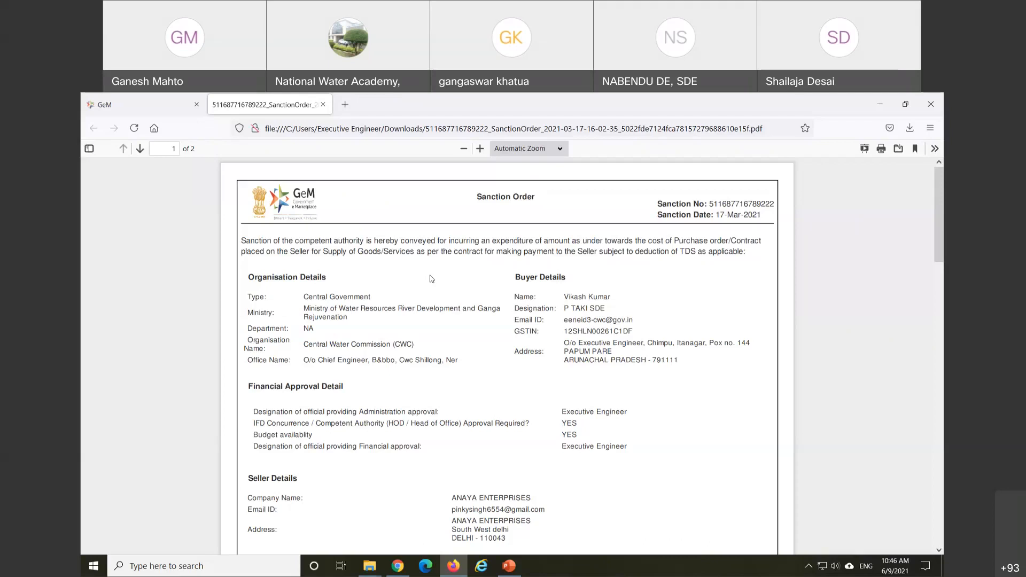
{"action": "scroll", "coordinate": [454, 336], "scroll_direction": "down", "scroll_amount": 2}
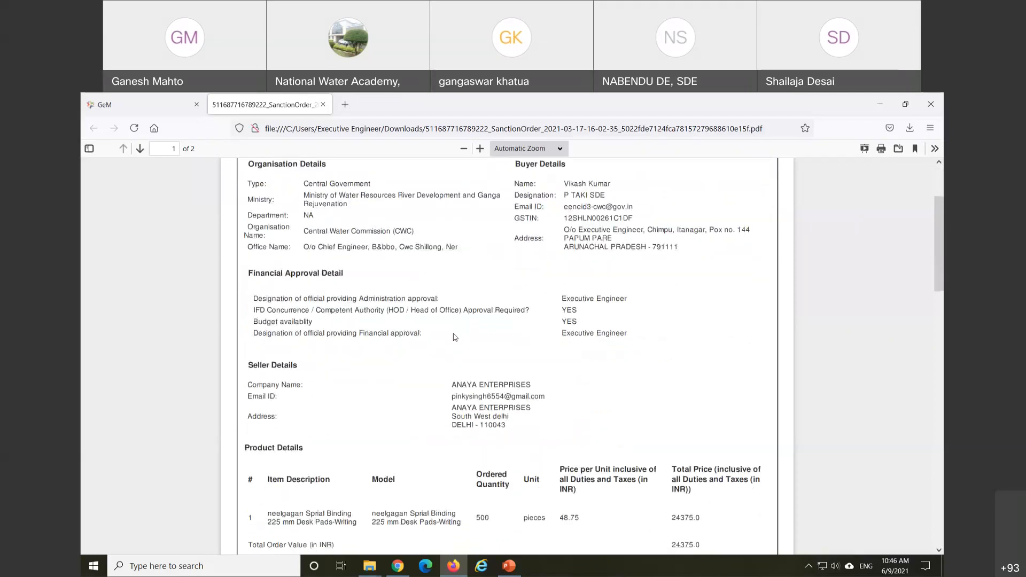
{"action": "scroll", "coordinate": [454, 336], "scroll_direction": "down", "scroll_amount": 2}
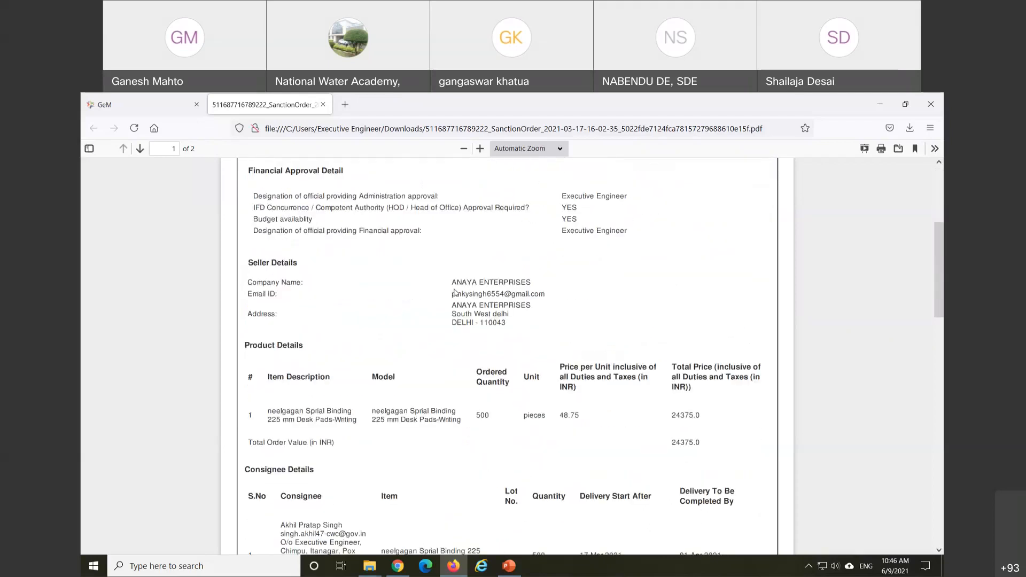
{"action": "scroll", "coordinate": [455, 294], "scroll_direction": "down", "scroll_amount": 6}
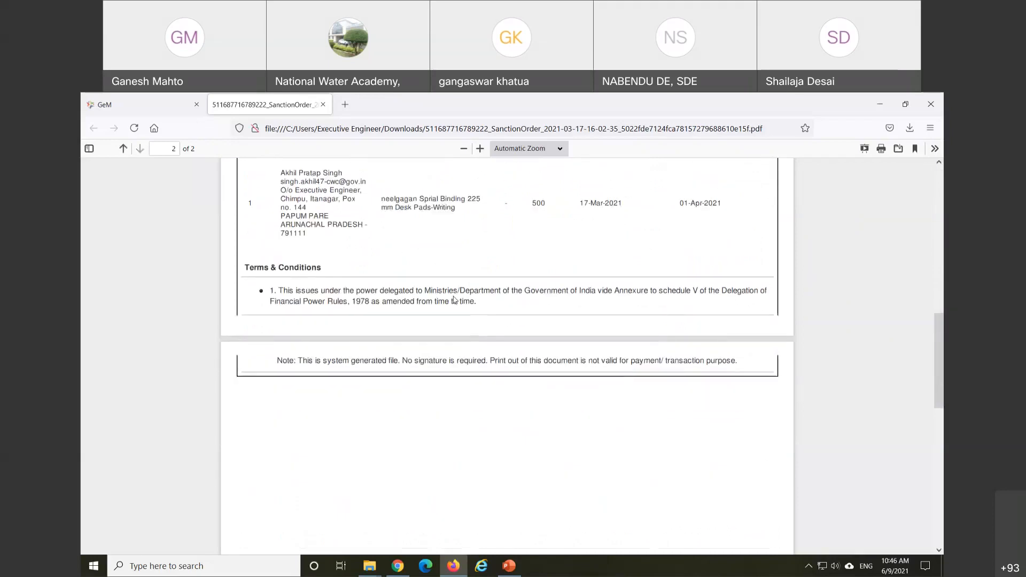
{"action": "scroll", "coordinate": [453, 299], "scroll_direction": "down", "scroll_amount": 3}
{"action": "scroll", "coordinate": [451, 300], "scroll_direction": "up", "scroll_amount": 9}
{"action": "scroll", "coordinate": [454, 307], "scroll_direction": "down", "scroll_amount": 5}
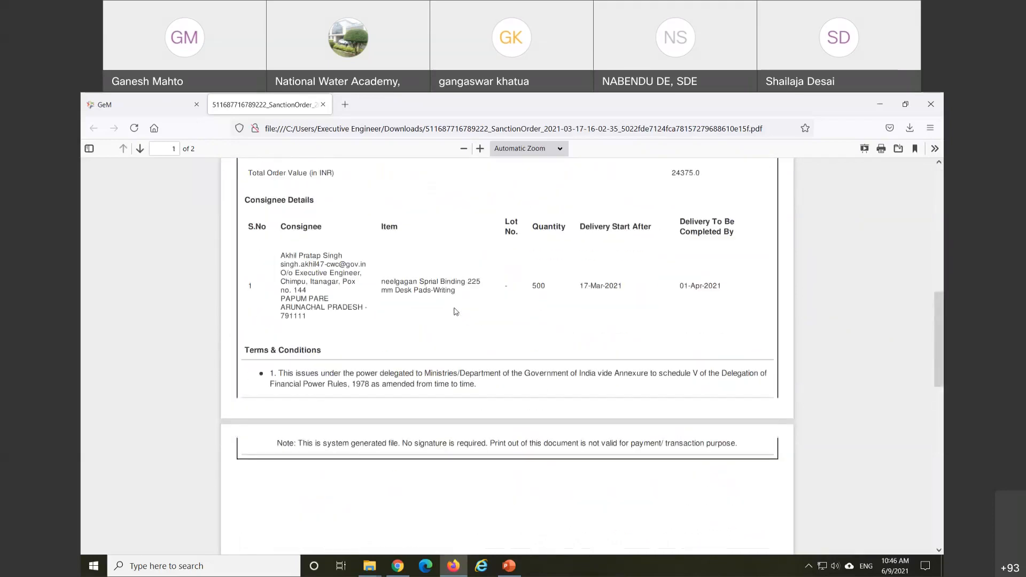
{"action": "scroll", "coordinate": [456, 312], "scroll_direction": "down", "scroll_amount": 2}
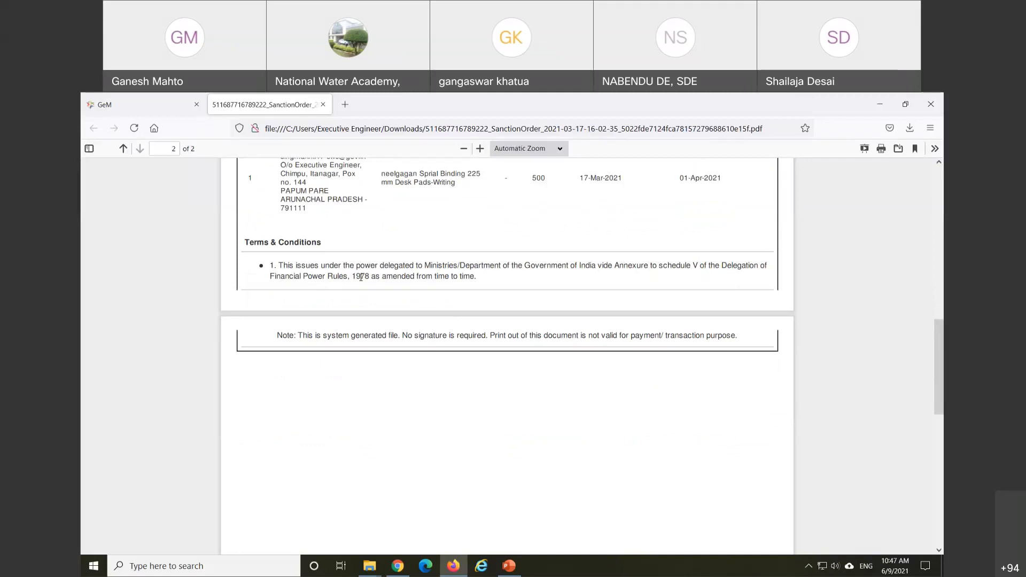
{"action": "scroll", "coordinate": [364, 282], "scroll_direction": "up", "scroll_amount": 5}
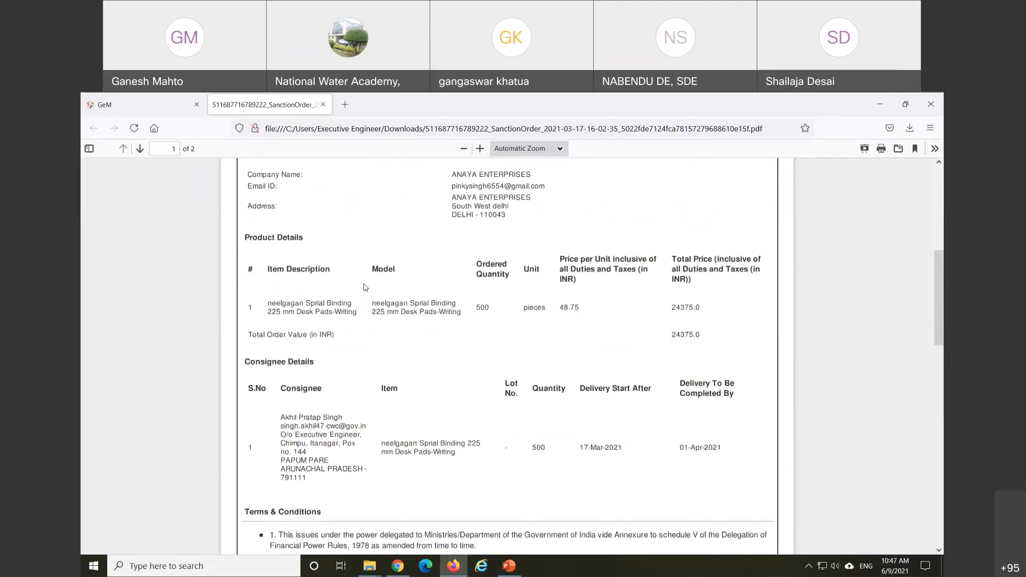
{"action": "scroll", "coordinate": [363, 287], "scroll_direction": "up", "scroll_amount": 6}
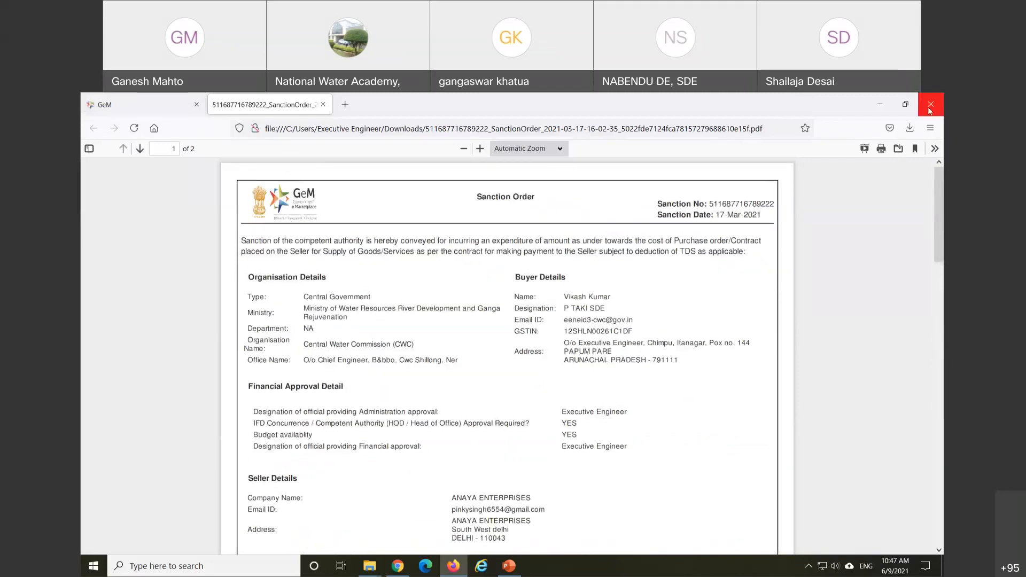
{"action": "left_click", "coordinate": [160, 114]}
Step: Save the Contract Order PDF and open it in Acrobat from its download folder
{"action": "left_click", "coordinate": [480, 357]}
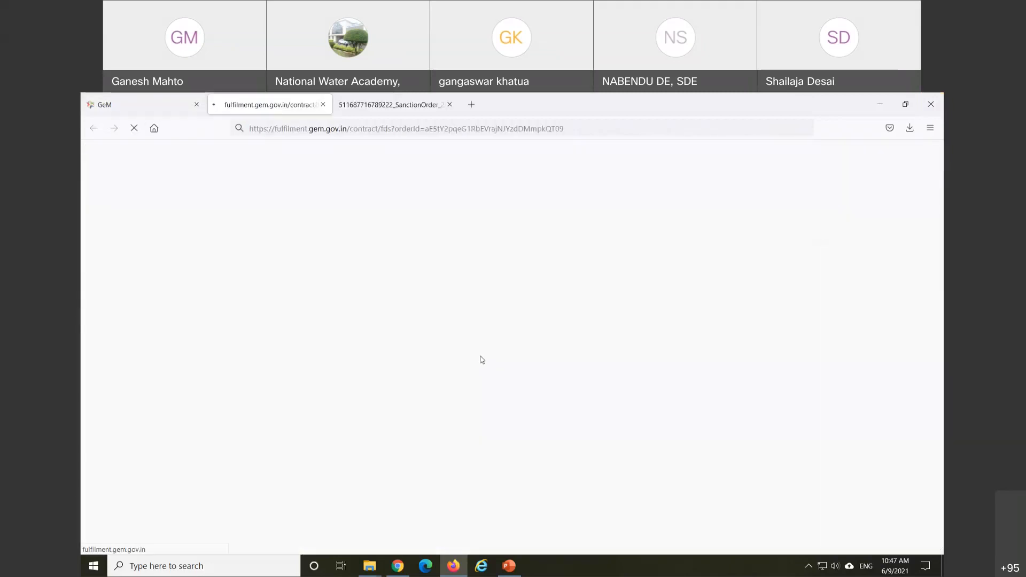
{"action": "left_click", "coordinate": [414, 356]}
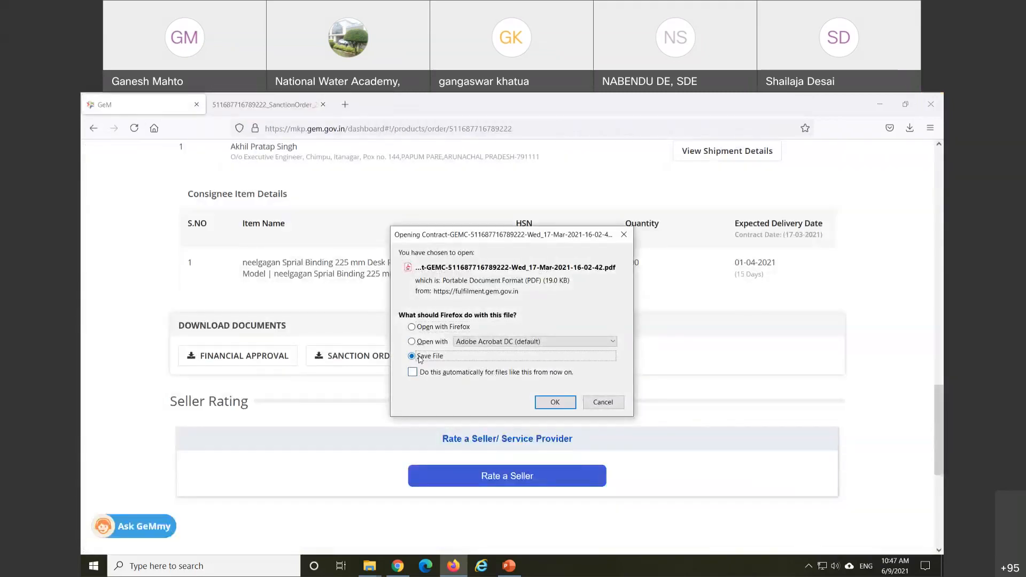
{"action": "left_click", "coordinate": [555, 403]}
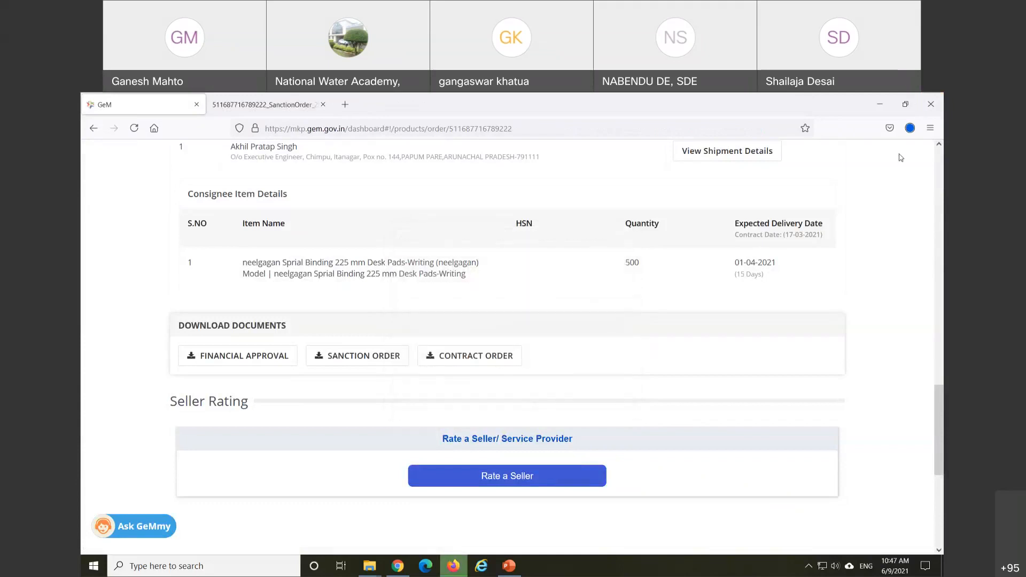
{"action": "left_click", "coordinate": [910, 128]}
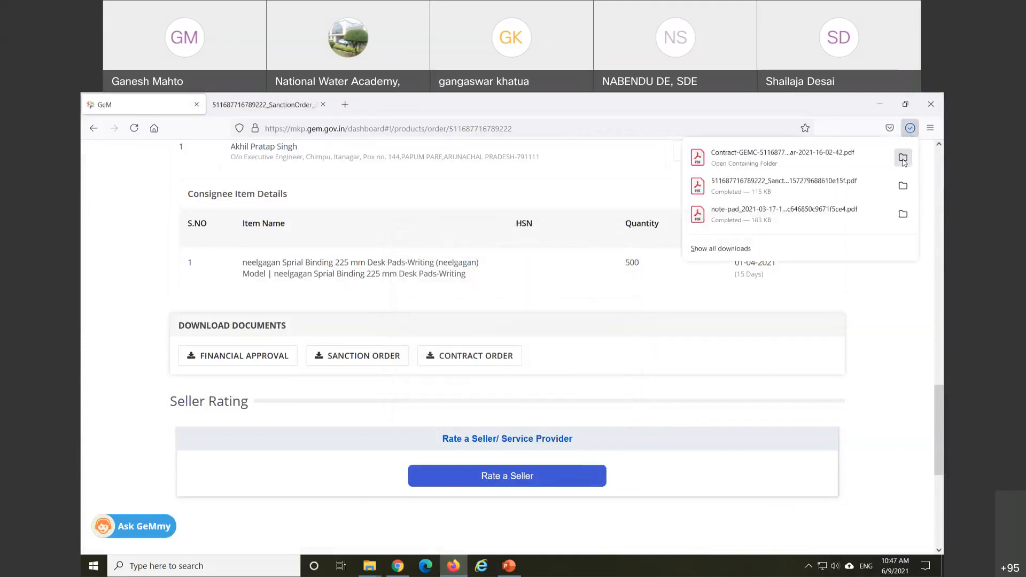
{"action": "left_click", "coordinate": [903, 159]}
{"action": "double_click", "coordinate": [320, 234]}
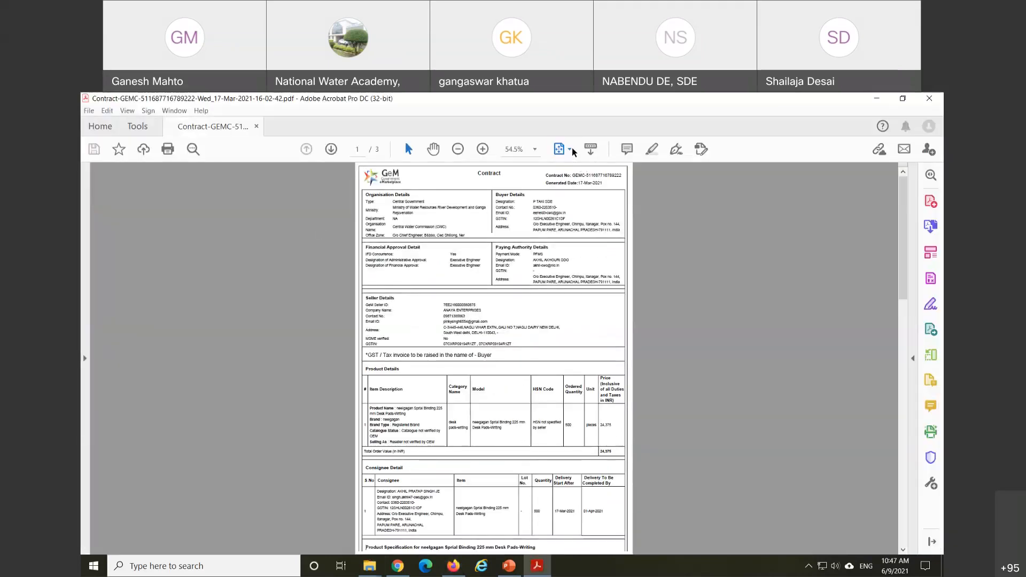
Step: Fit the contract to window width and review its seller, product and consignee tables
{"action": "left_click", "coordinate": [571, 151]}
{"action": "left_click", "coordinate": [571, 166]}
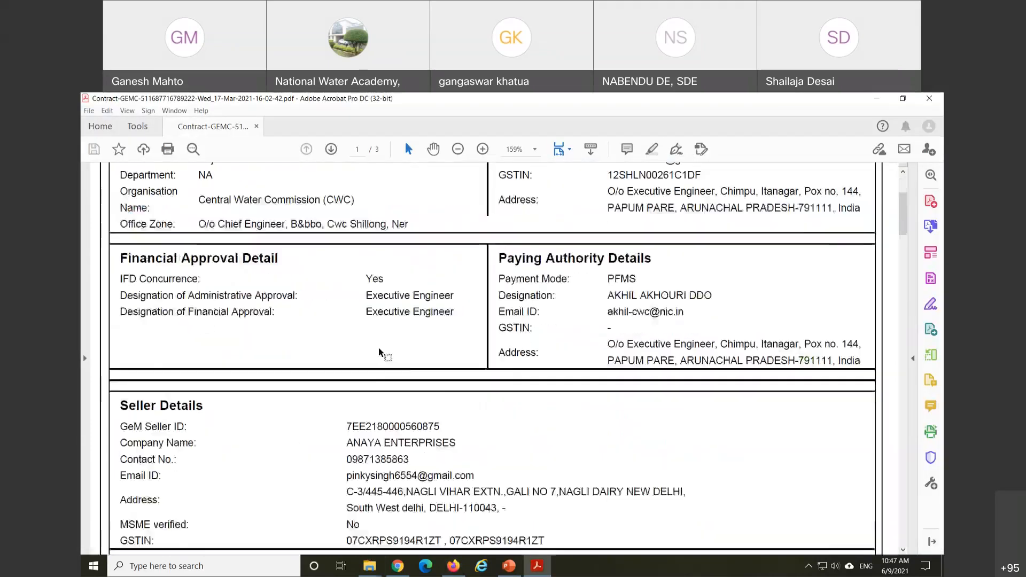
{"action": "scroll", "coordinate": [379, 354], "scroll_direction": "down", "scroll_amount": 4}
{"action": "scroll", "coordinate": [380, 357], "scroll_direction": "down", "scroll_amount": 7}
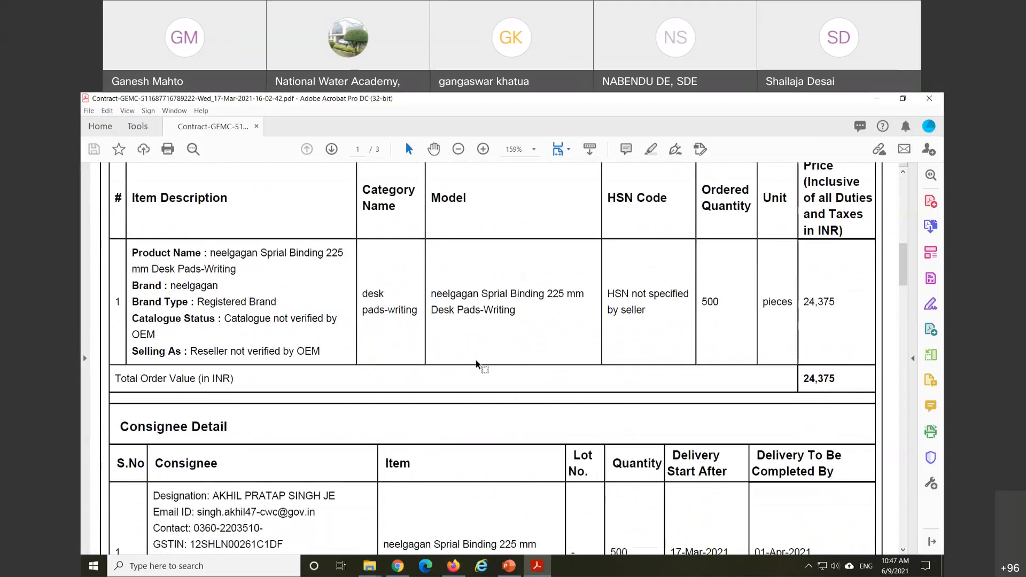
{"action": "scroll", "coordinate": [475, 361], "scroll_direction": "down", "scroll_amount": 3}
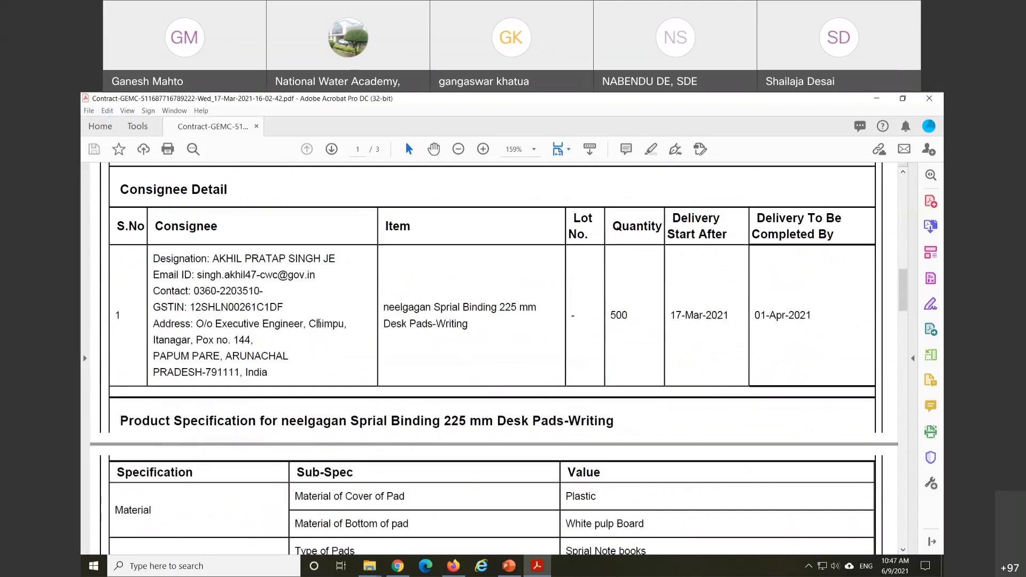
{"action": "scroll", "coordinate": [318, 326], "scroll_direction": "down", "scroll_amount": 3}
{"action": "scroll", "coordinate": [317, 339], "scroll_direction": "up", "scroll_amount": 2}
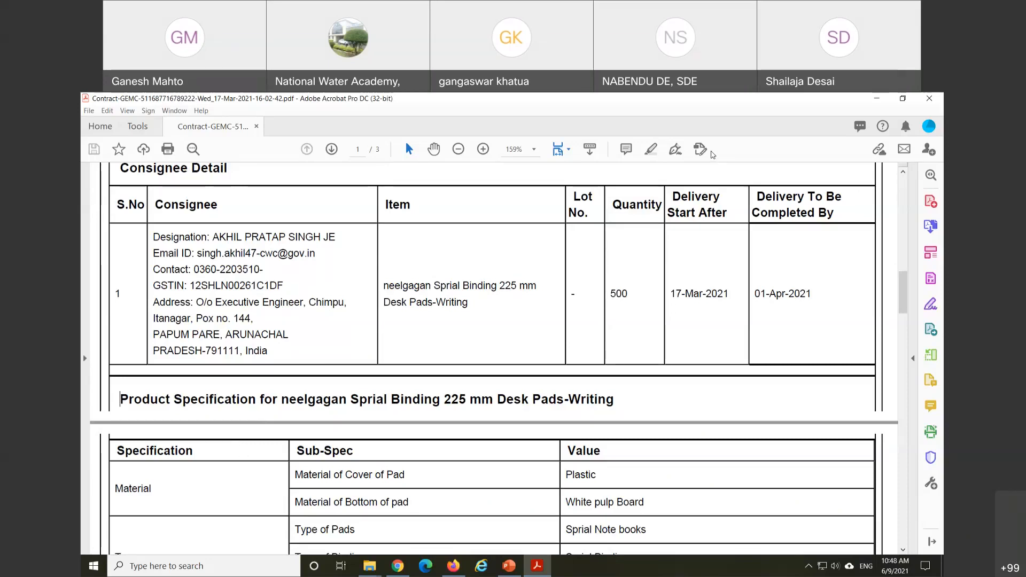
{"action": "scroll", "coordinate": [454, 278], "scroll_direction": "down", "scroll_amount": 4}
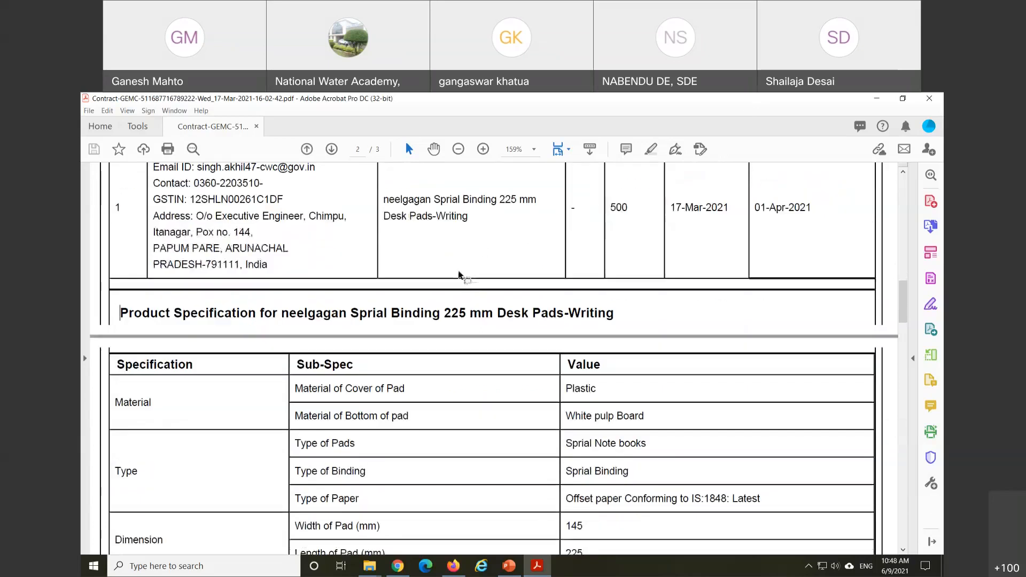
{"action": "scroll", "coordinate": [453, 277], "scroll_direction": "down", "scroll_amount": 2}
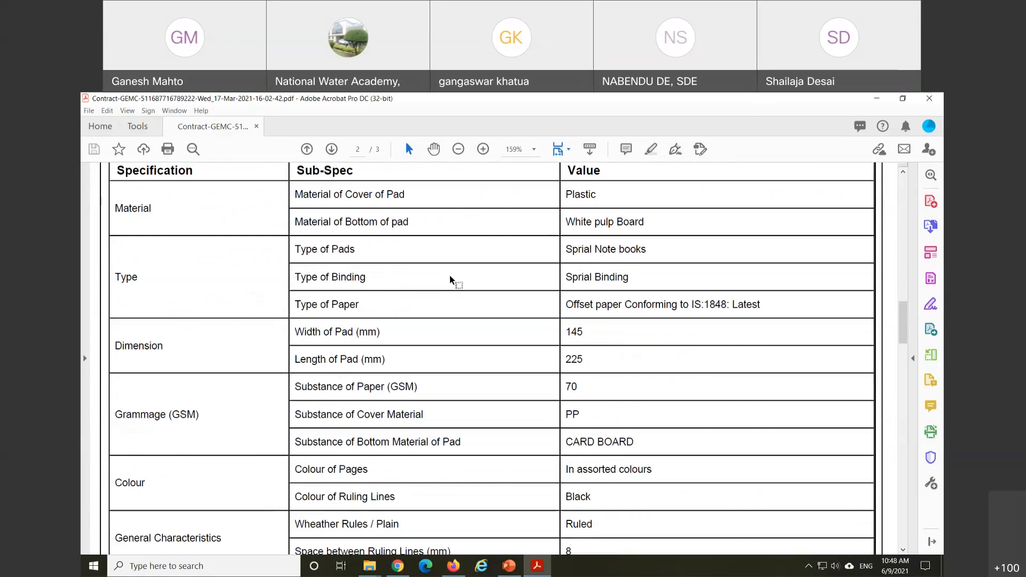
{"action": "scroll", "coordinate": [463, 293], "scroll_direction": "up", "scroll_amount": 1}
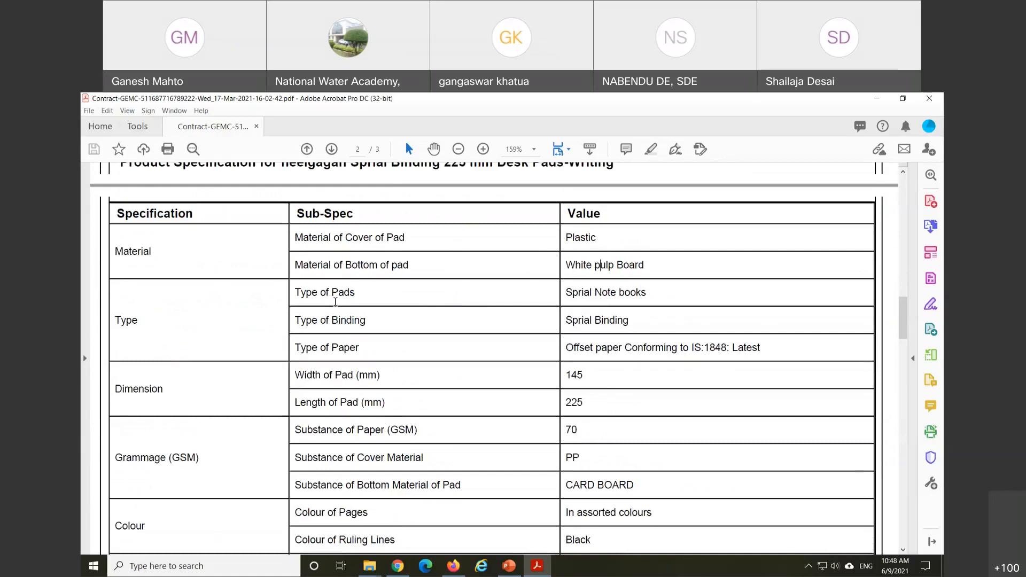
{"action": "left_click", "coordinate": [170, 214]}
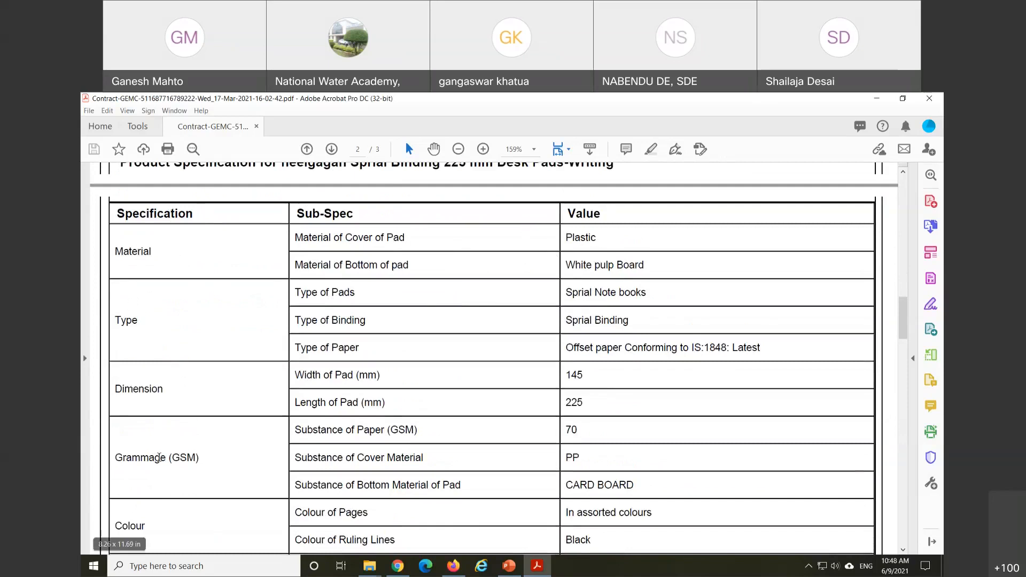
{"action": "scroll", "coordinate": [172, 428], "scroll_direction": "down", "scroll_amount": 3}
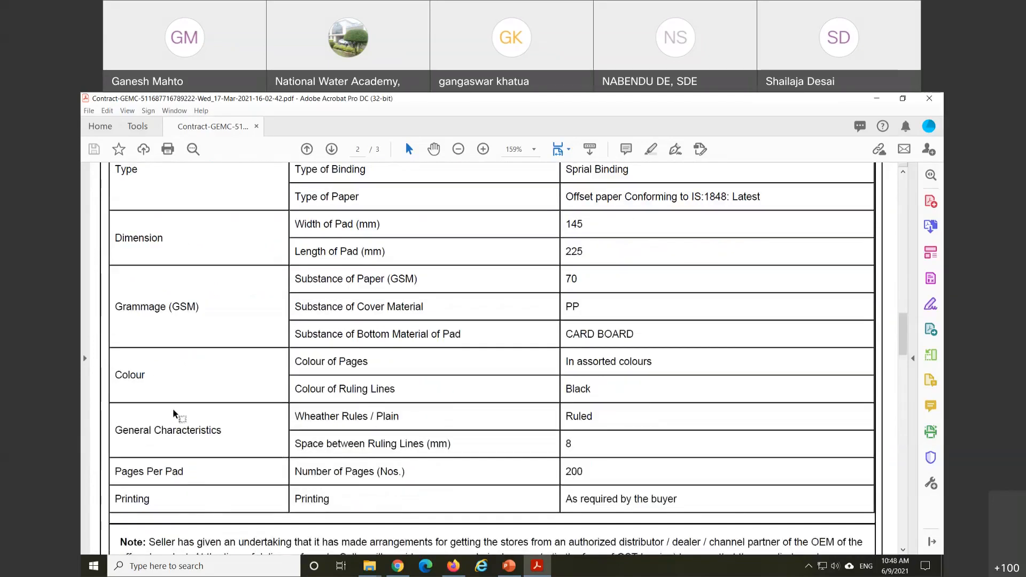
{"action": "scroll", "coordinate": [173, 411], "scroll_direction": "down", "scroll_amount": 3}
{"action": "scroll", "coordinate": [174, 408], "scroll_direction": "down", "scroll_amount": 2}
{"action": "scroll", "coordinate": [173, 408], "scroll_direction": "up", "scroll_amount": 3}
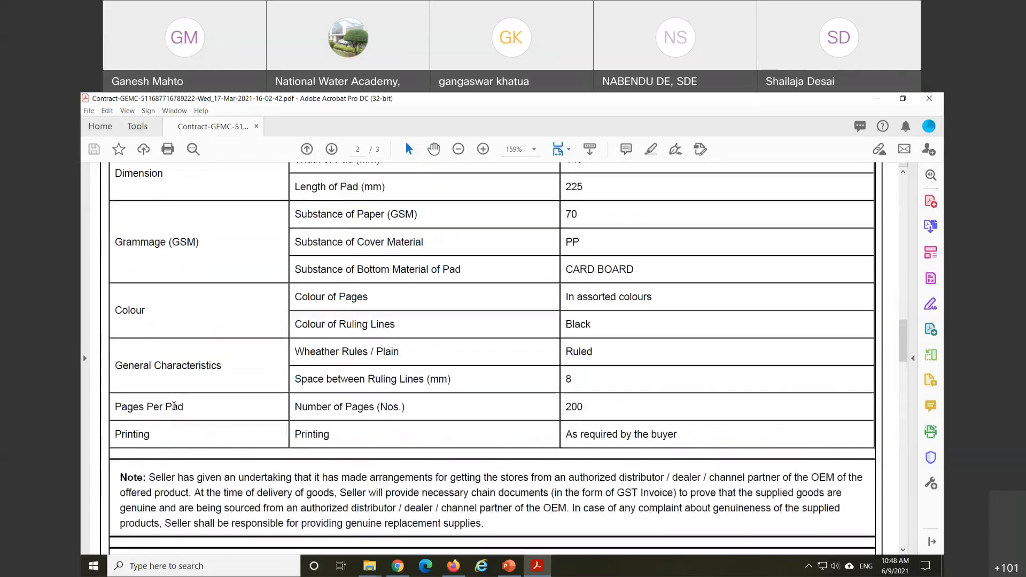
{"action": "scroll", "coordinate": [173, 408], "scroll_direction": "up", "scroll_amount": 4}
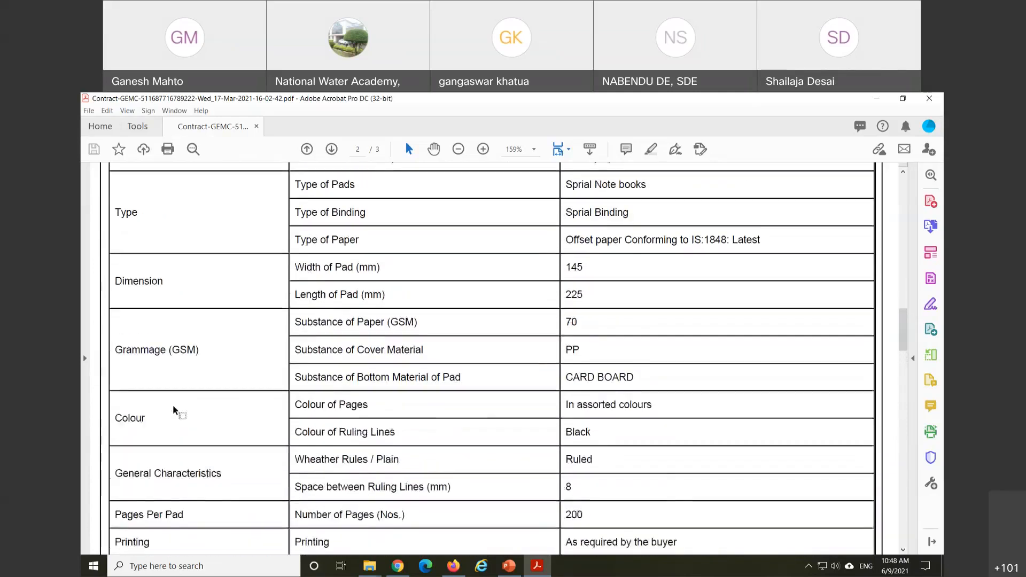
{"action": "scroll", "coordinate": [174, 410], "scroll_direction": "up", "scroll_amount": 2}
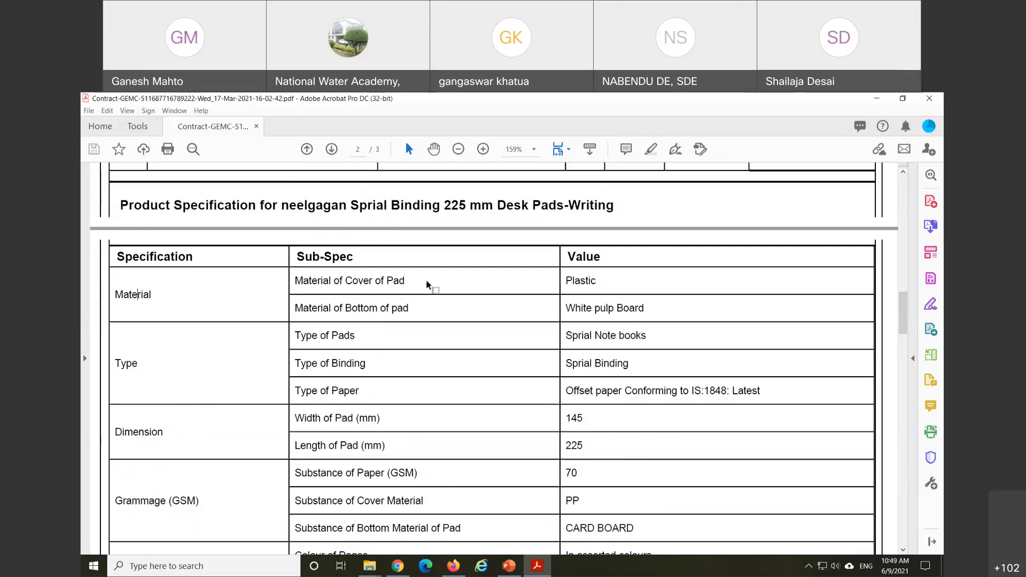
{"action": "scroll", "coordinate": [428, 284], "scroll_direction": "up", "scroll_amount": 4}
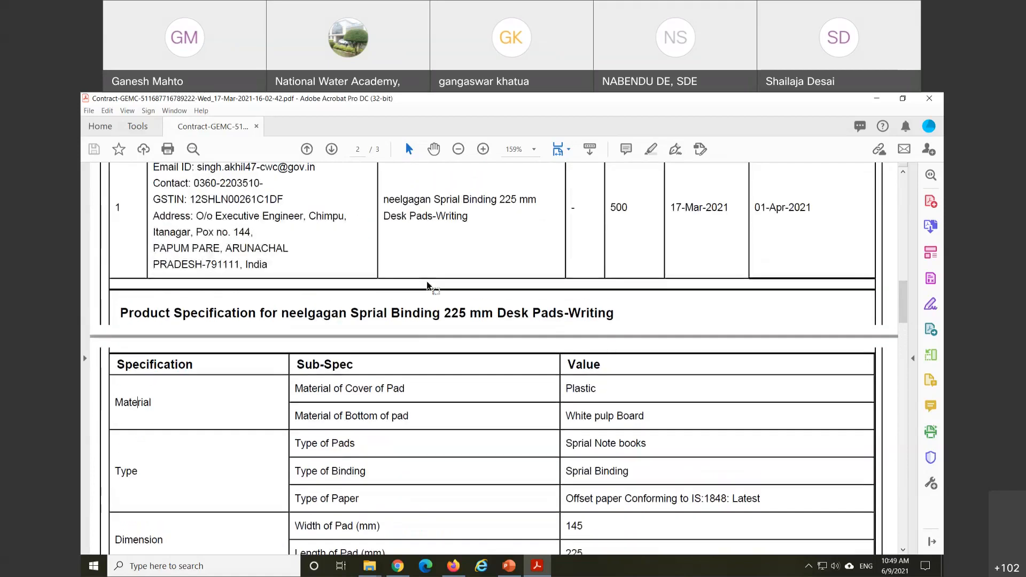
{"action": "scroll", "coordinate": [428, 285], "scroll_direction": "up", "scroll_amount": 6}
Step: Close the contract PDF and return to the desk pads order page in Firefox, scrolled up
{"action": "left_click", "coordinate": [930, 99]}
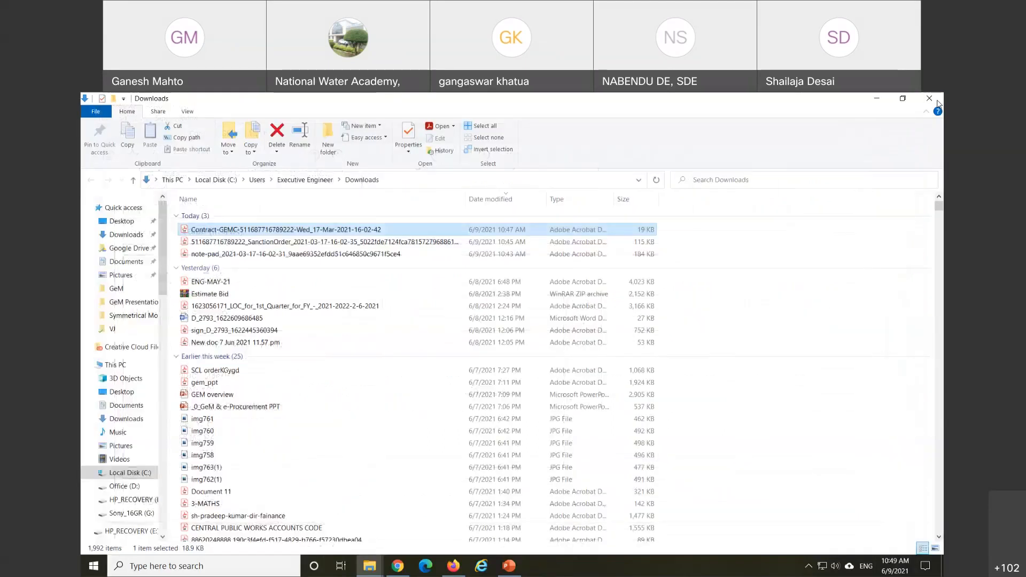
{"action": "left_click", "coordinate": [453, 566]}
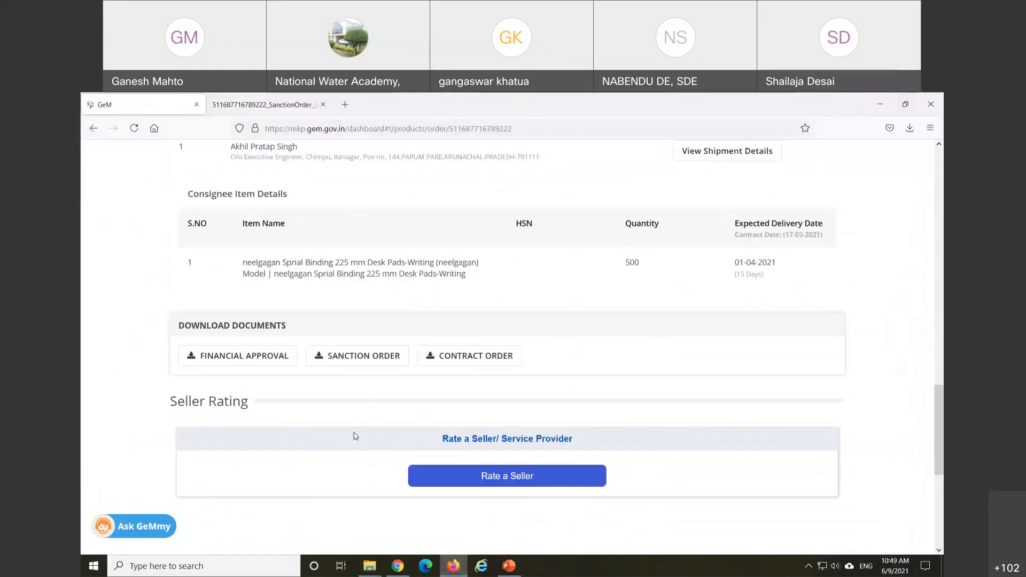
{"action": "scroll", "coordinate": [126, 357], "scroll_direction": "up", "scroll_amount": 4}
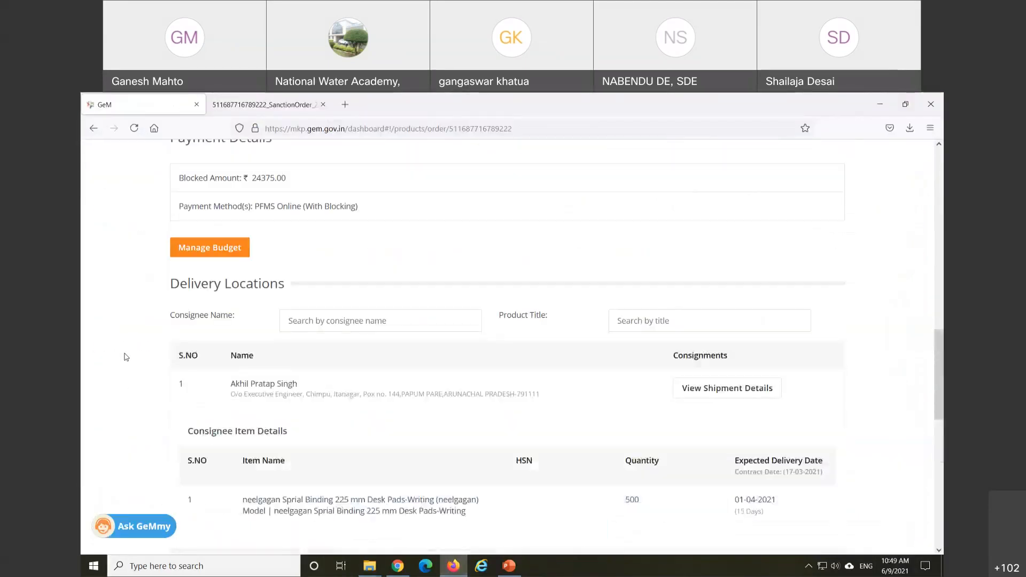
{"action": "scroll", "coordinate": [126, 357], "scroll_direction": "up", "scroll_amount": 15}
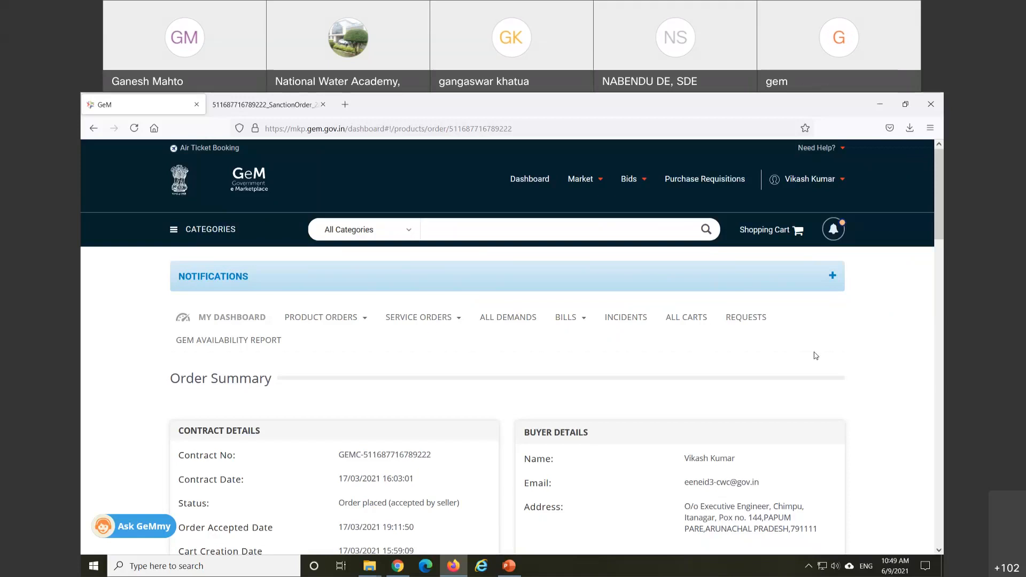
Step: From the desk pads order page, go to Product Orders > All Contracts
{"action": "scroll", "coordinate": [297, 353], "scroll_direction": "down", "scroll_amount": 2}
{"action": "scroll", "coordinate": [296, 353], "scroll_direction": "up", "scroll_amount": 2}
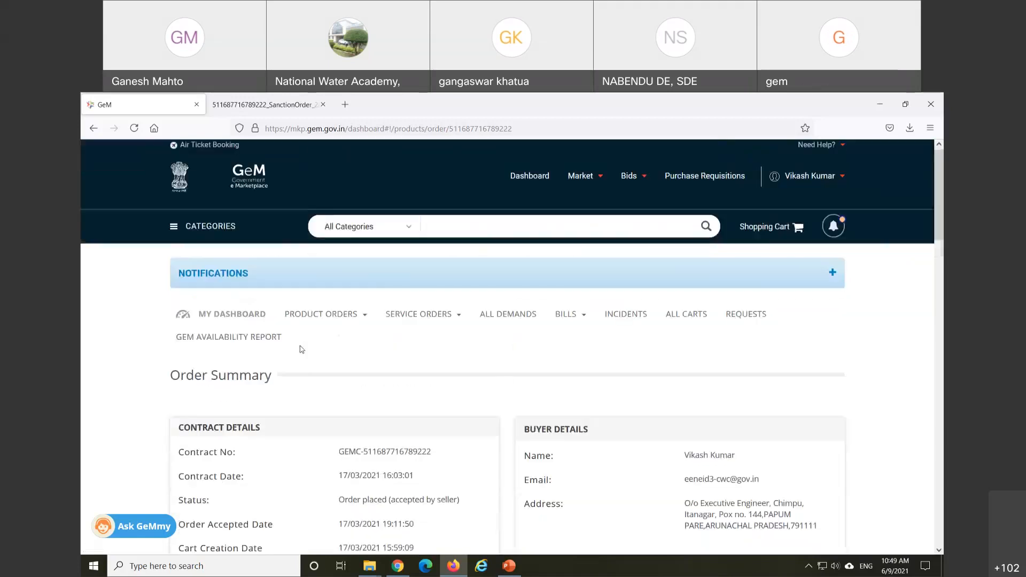
{"action": "left_click", "coordinate": [326, 319]}
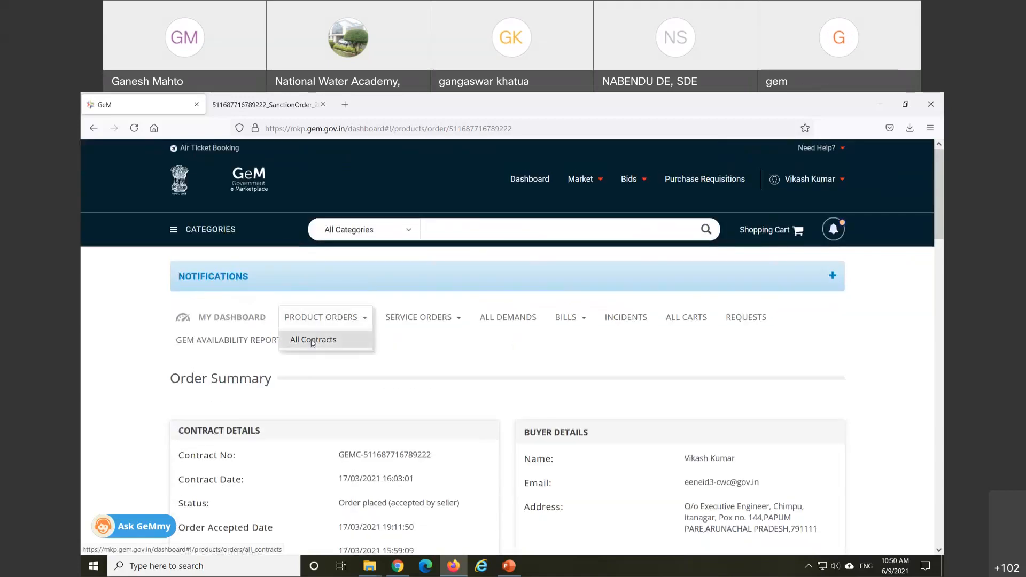
{"action": "left_click", "coordinate": [311, 341]}
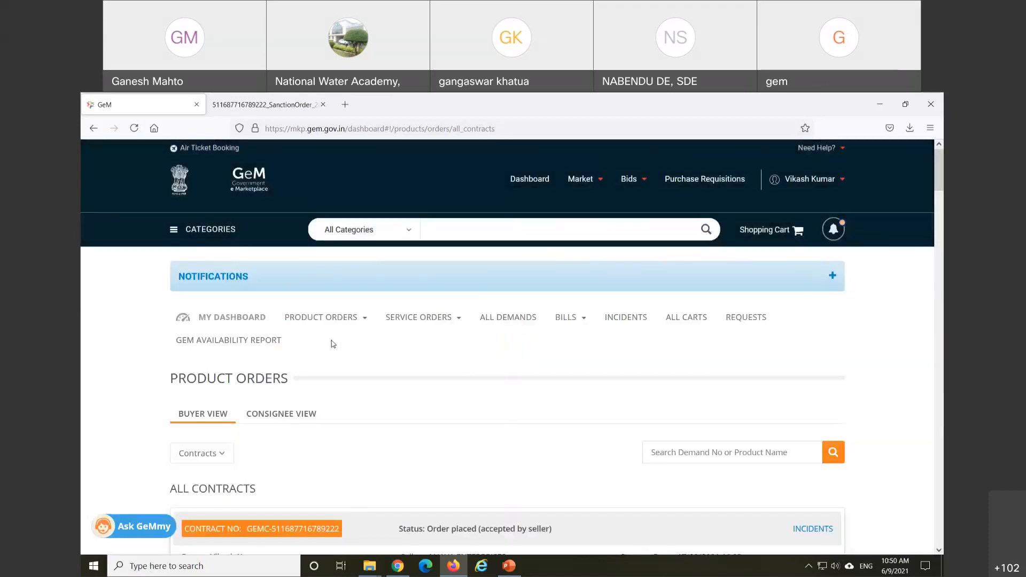
{"action": "scroll", "coordinate": [331, 344], "scroll_direction": "down", "scroll_amount": 2}
{"action": "scroll", "coordinate": [332, 344], "scroll_direction": "down", "scroll_amount": 4}
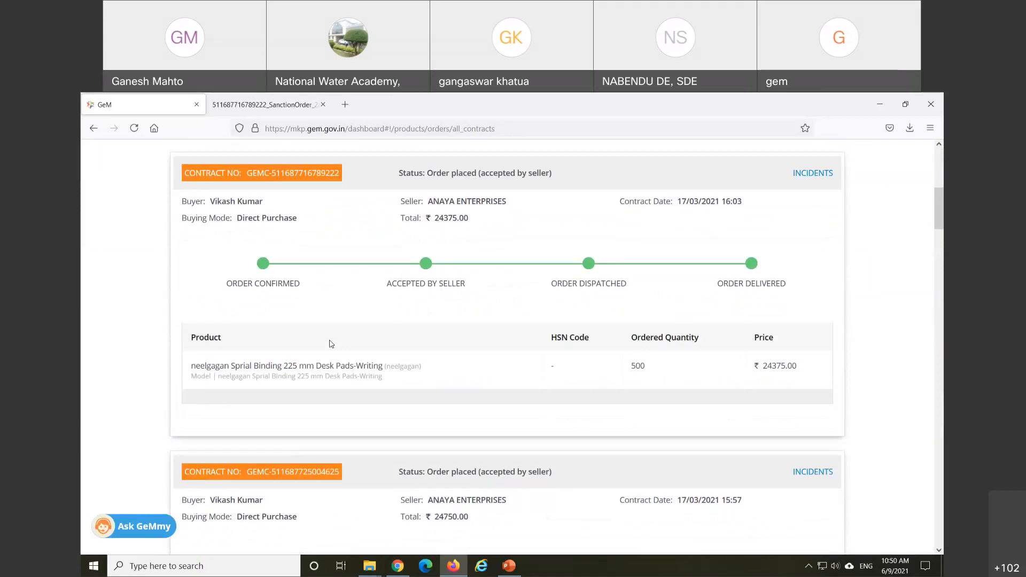
{"action": "scroll", "coordinate": [331, 344], "scroll_direction": "up", "scroll_amount": 1}
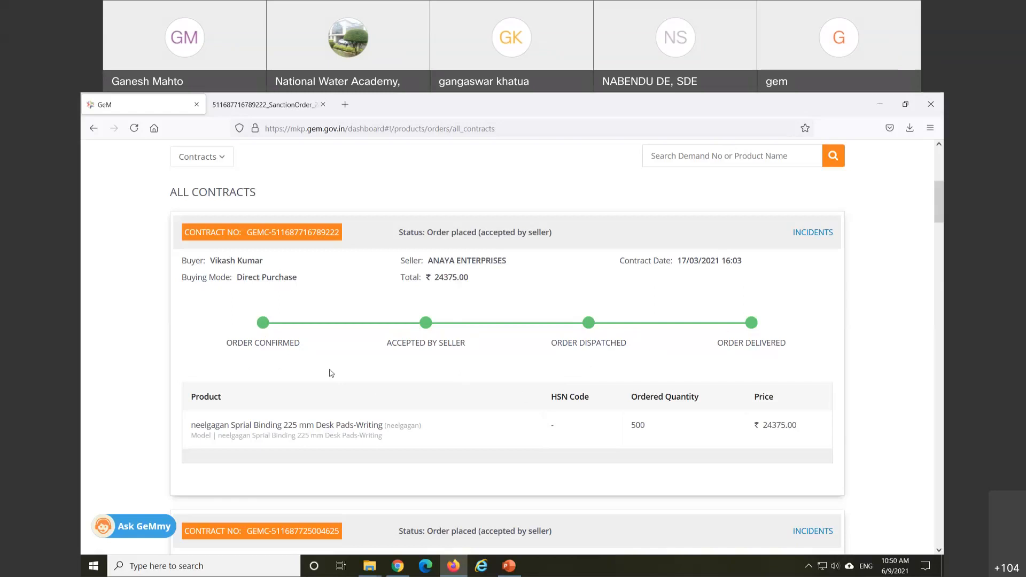
{"action": "scroll", "coordinate": [330, 373], "scroll_direction": "down", "scroll_amount": 2}
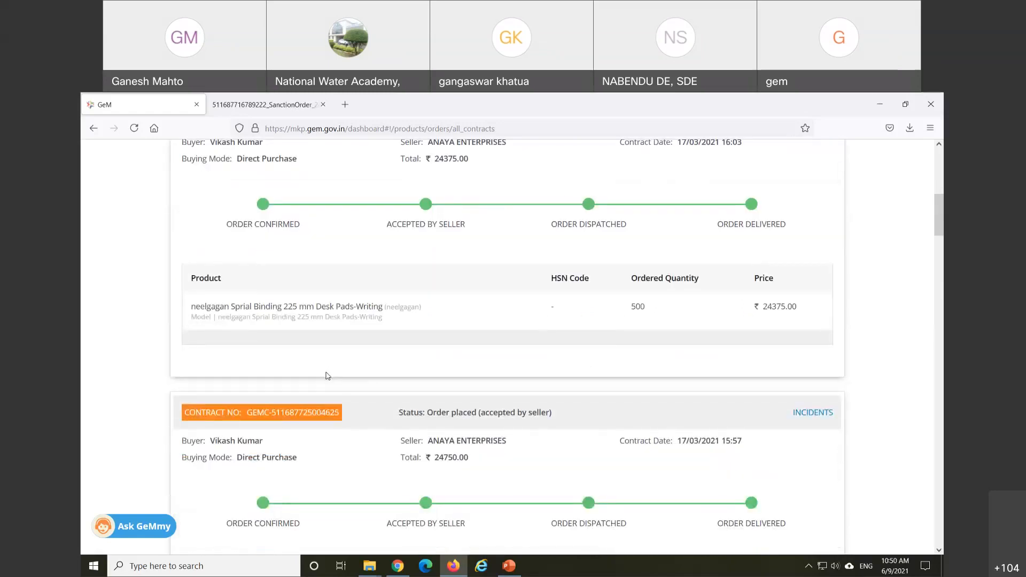
{"action": "scroll", "coordinate": [324, 381], "scroll_direction": "down", "scroll_amount": 4}
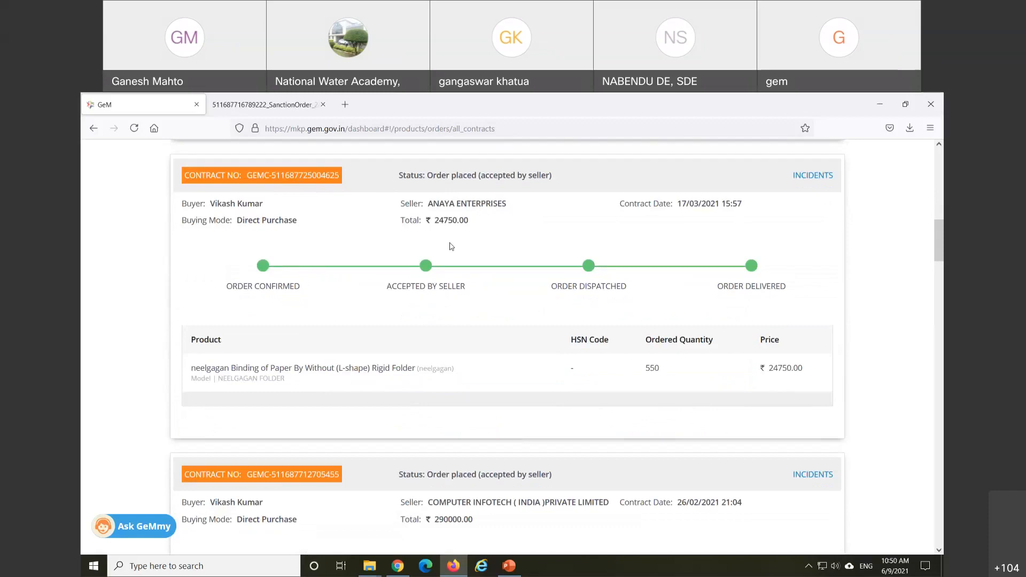
{"action": "scroll", "coordinate": [452, 247], "scroll_direction": "down", "scroll_amount": 2}
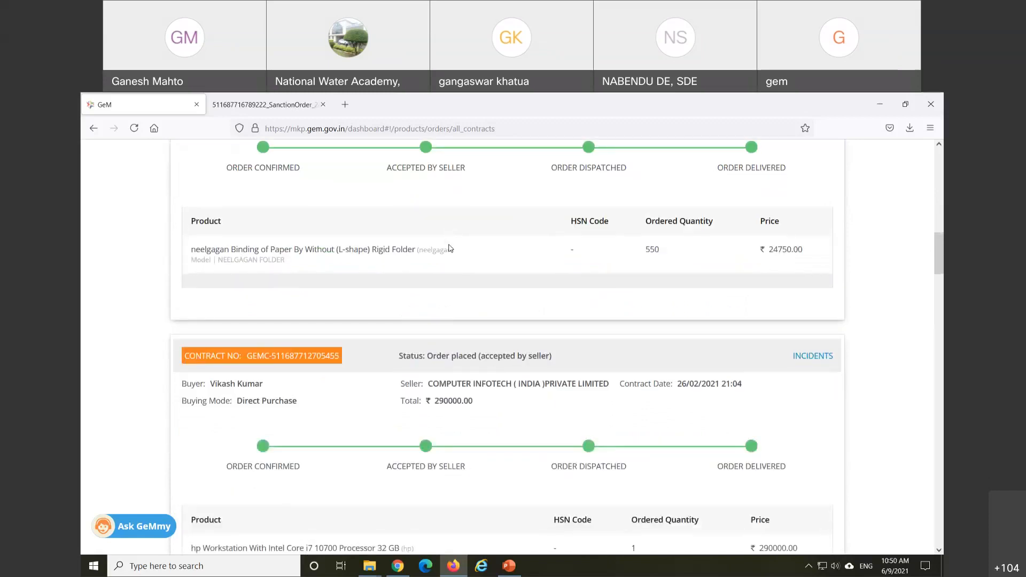
{"action": "scroll", "coordinate": [449, 248], "scroll_direction": "up", "scroll_amount": 1}
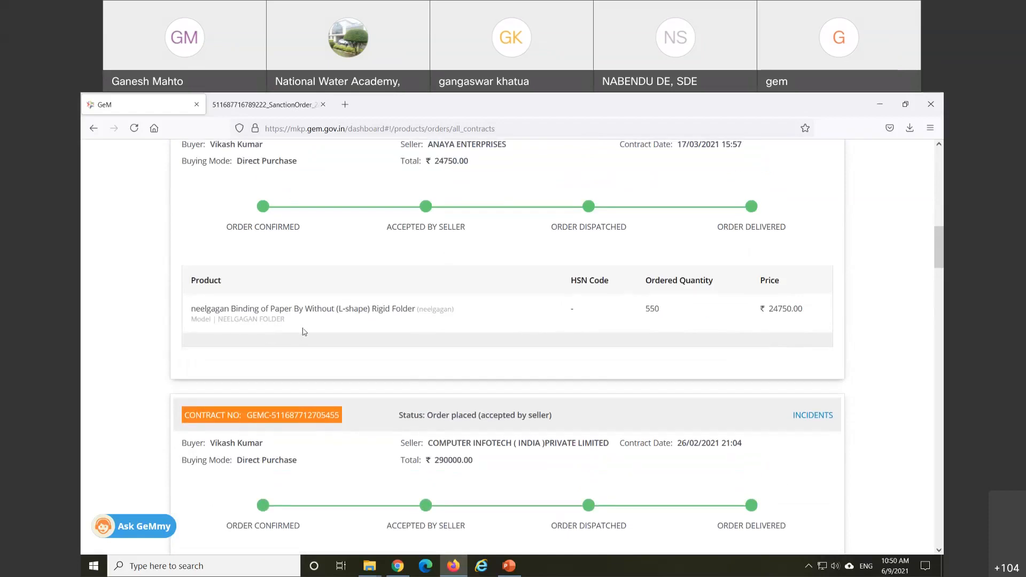
{"action": "scroll", "coordinate": [318, 340], "scroll_direction": "down", "scroll_amount": 1}
{"action": "scroll", "coordinate": [318, 340], "scroll_direction": "down", "scroll_amount": 2}
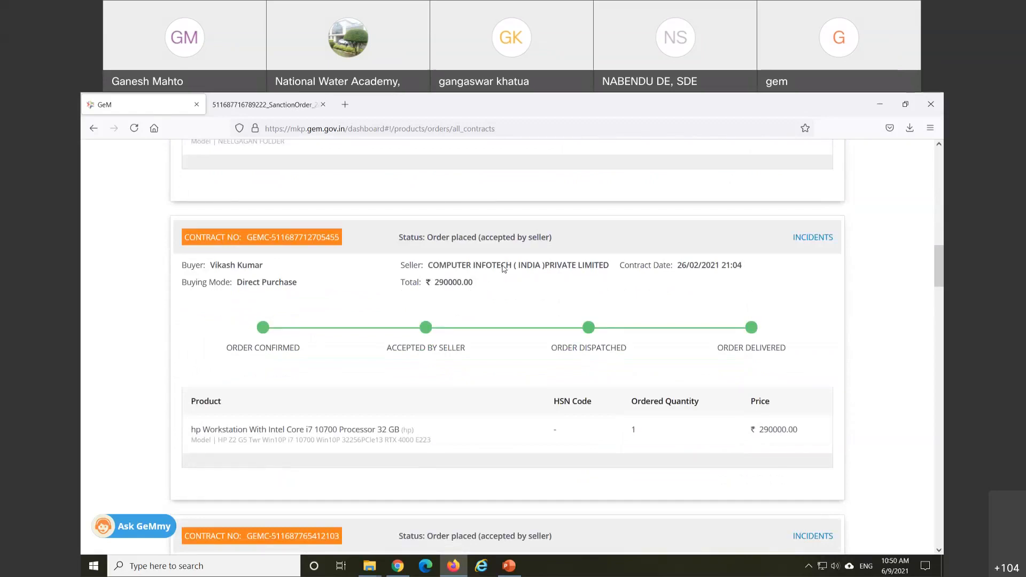
Step: Open the hp workstation contract's Order Summary, review it, and launch its Compare Sheet
{"action": "left_click", "coordinate": [266, 241]}
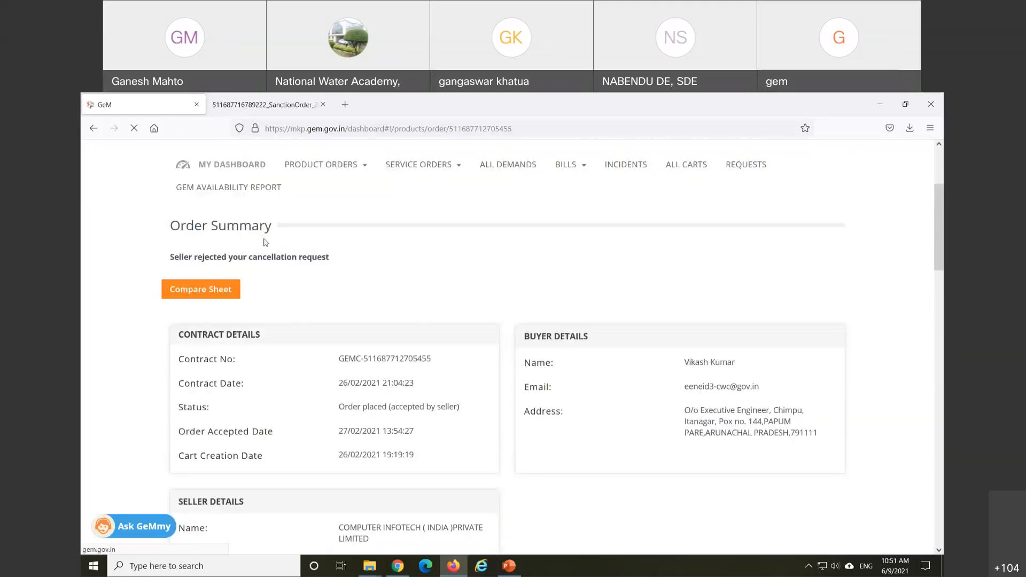
{"action": "scroll", "coordinate": [248, 355], "scroll_direction": "down", "scroll_amount": 2}
{"action": "scroll", "coordinate": [248, 354], "scroll_direction": "up", "scroll_amount": 2}
{"action": "scroll", "coordinate": [296, 334], "scroll_direction": "down", "scroll_amount": 2}
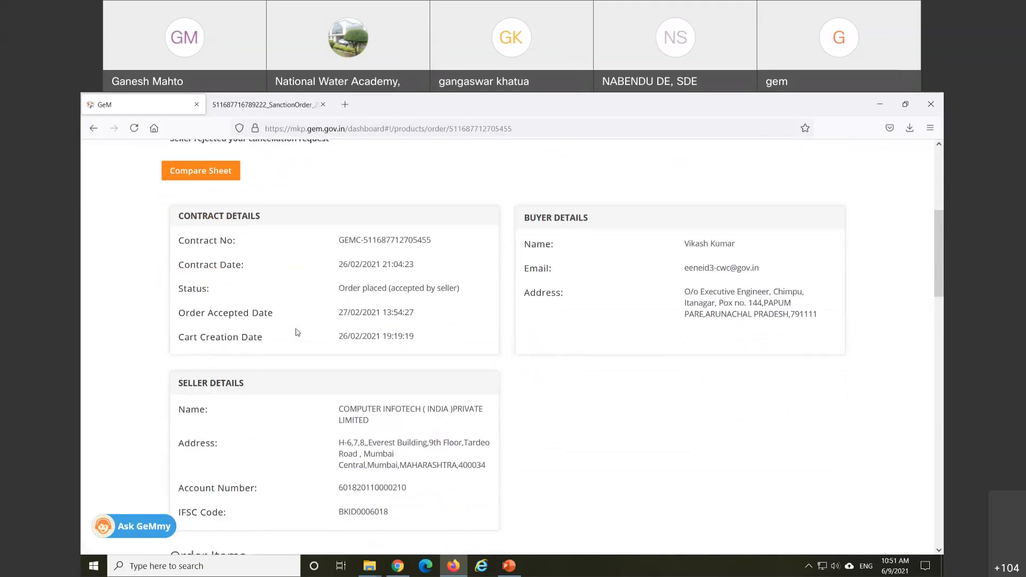
{"action": "scroll", "coordinate": [289, 332], "scroll_direction": "up", "scroll_amount": 1}
{"action": "scroll", "coordinate": [282, 337], "scroll_direction": "up", "scroll_amount": 1}
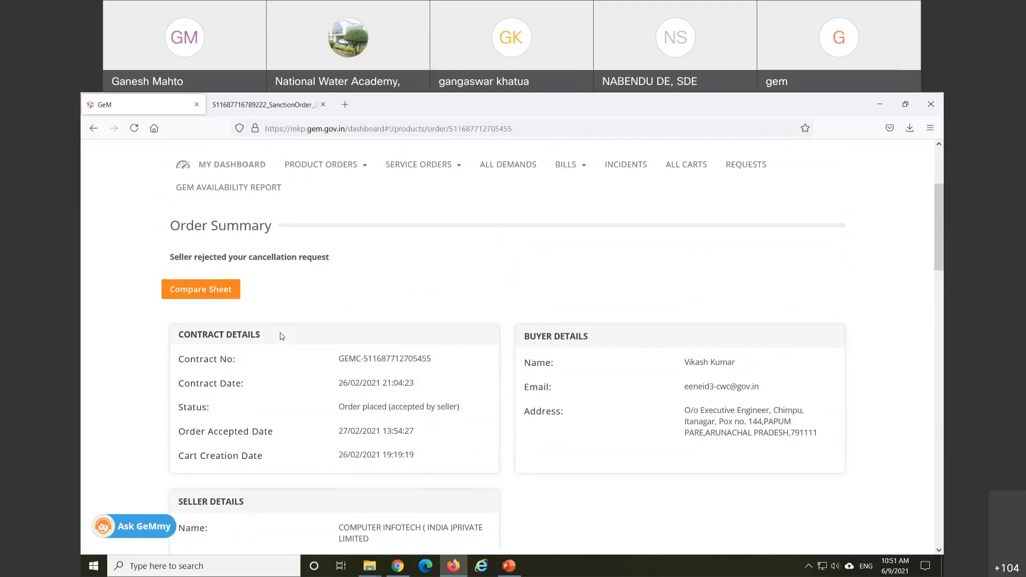
{"action": "left_click", "coordinate": [209, 288]}
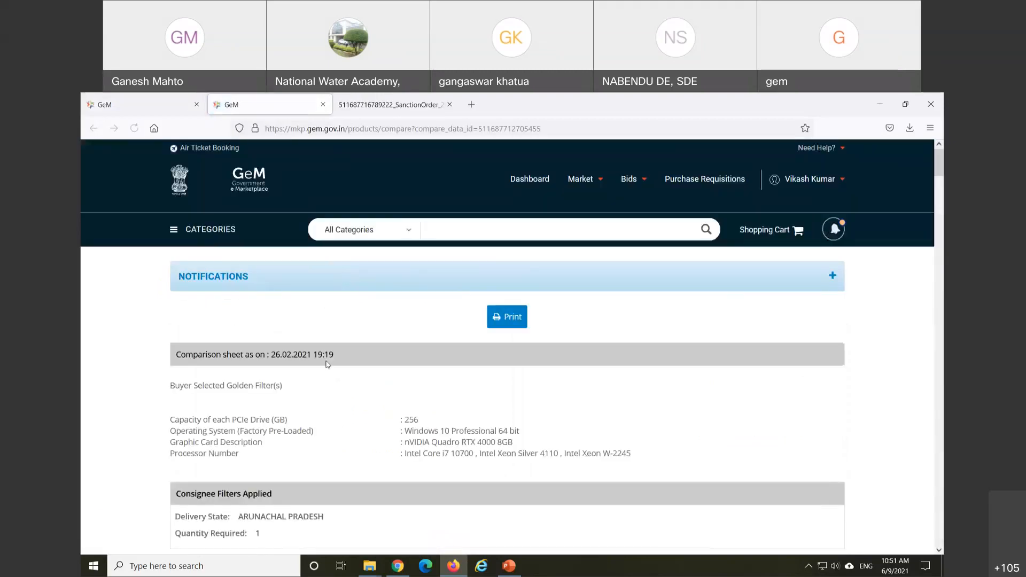
{"action": "scroll", "coordinate": [322, 363], "scroll_direction": "down", "scroll_amount": 5}
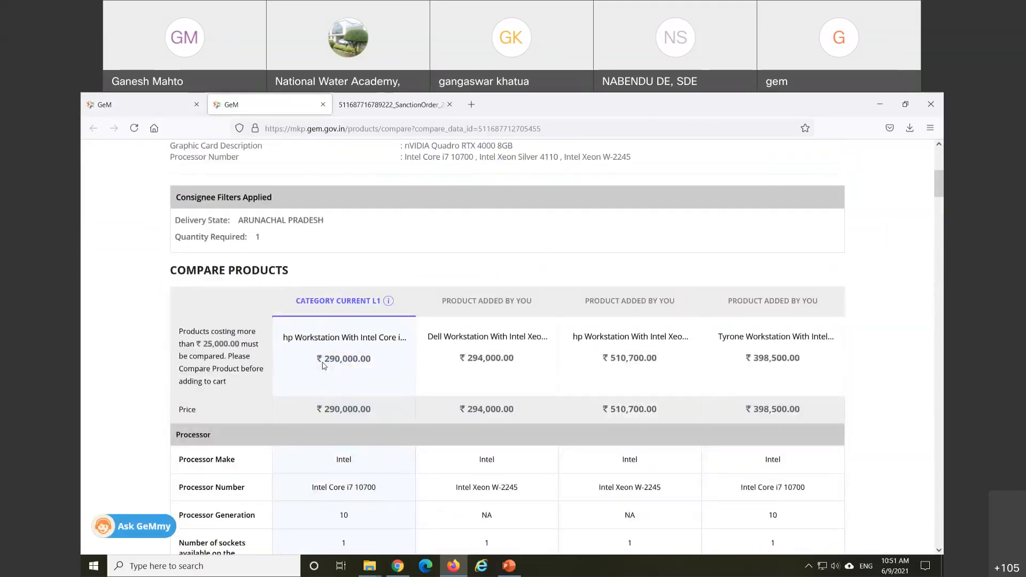
{"action": "scroll", "coordinate": [322, 365], "scroll_direction": "up", "scroll_amount": 4}
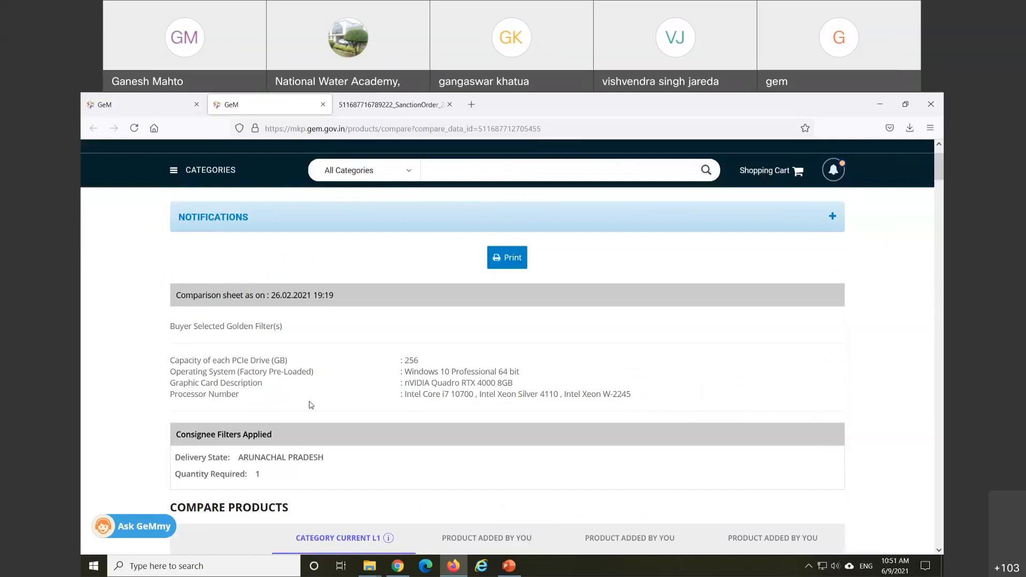
{"action": "scroll", "coordinate": [308, 401], "scroll_direction": "down", "scroll_amount": 1}
{"action": "scroll", "coordinate": [308, 402], "scroll_direction": "down", "scroll_amount": 2}
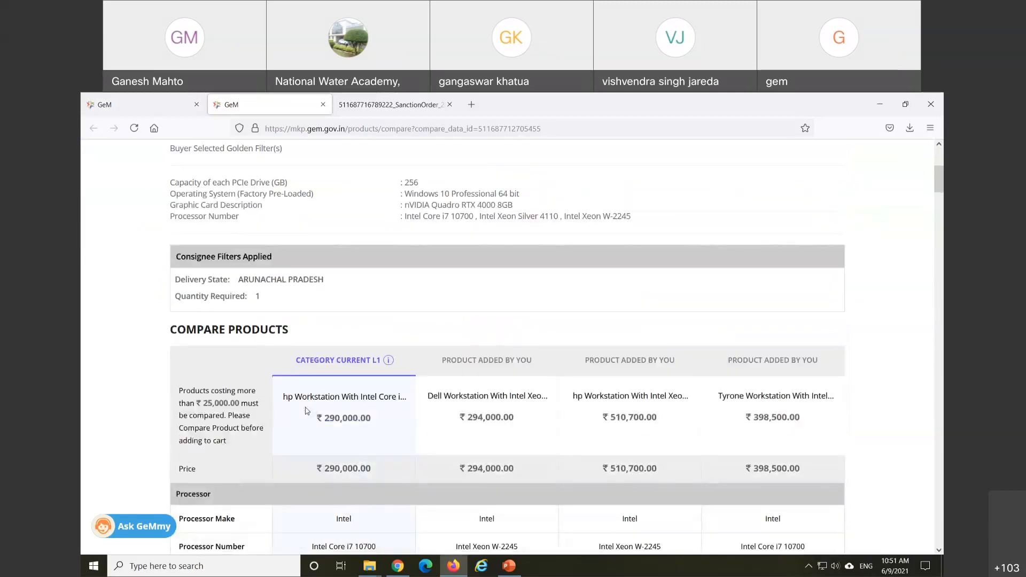
{"action": "scroll", "coordinate": [307, 410], "scroll_direction": "up", "scroll_amount": 2}
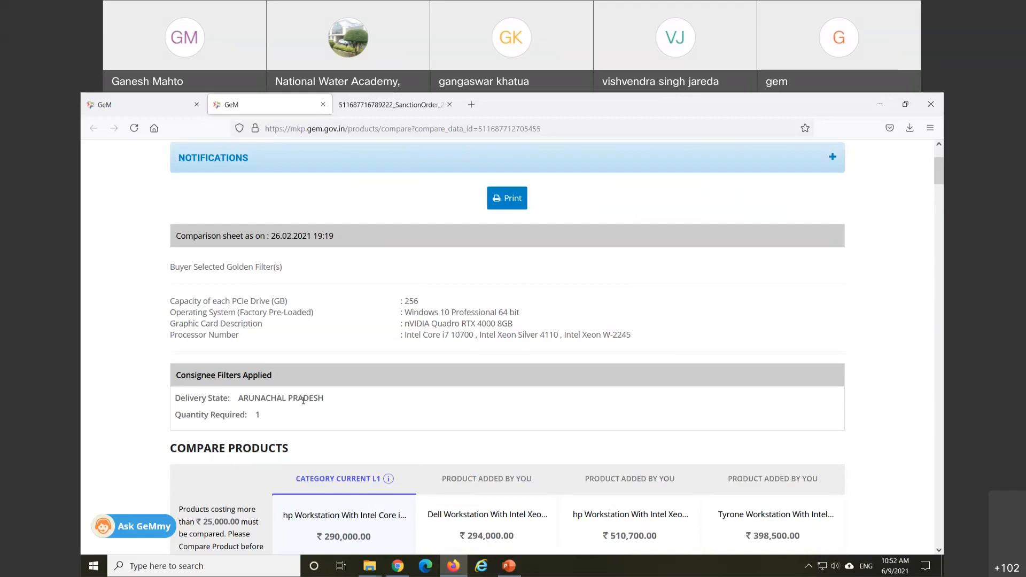
{"action": "scroll", "coordinate": [350, 375], "scroll_direction": "down", "scroll_amount": 2}
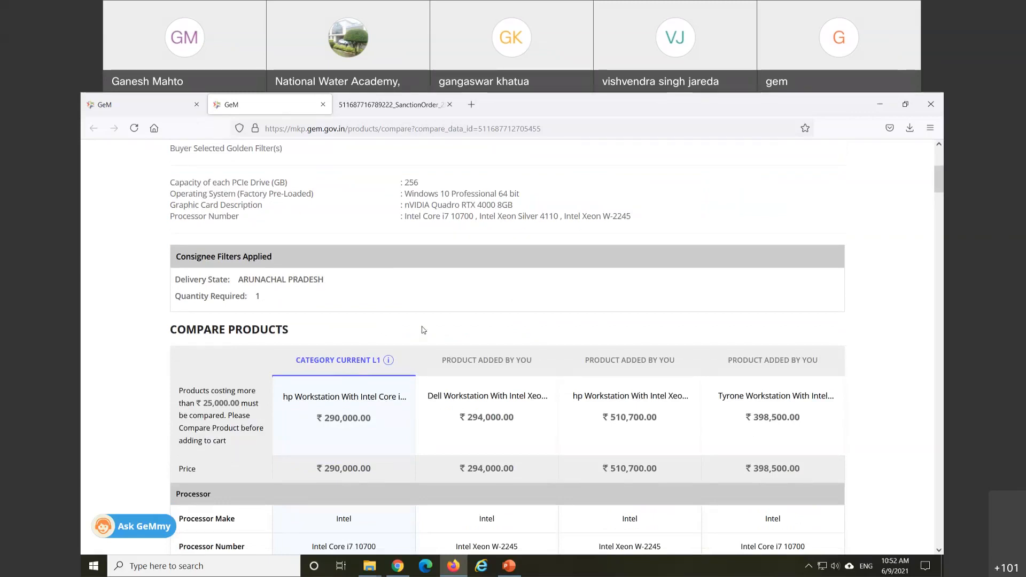
{"action": "scroll", "coordinate": [445, 334], "scroll_direction": "down", "scroll_amount": 2}
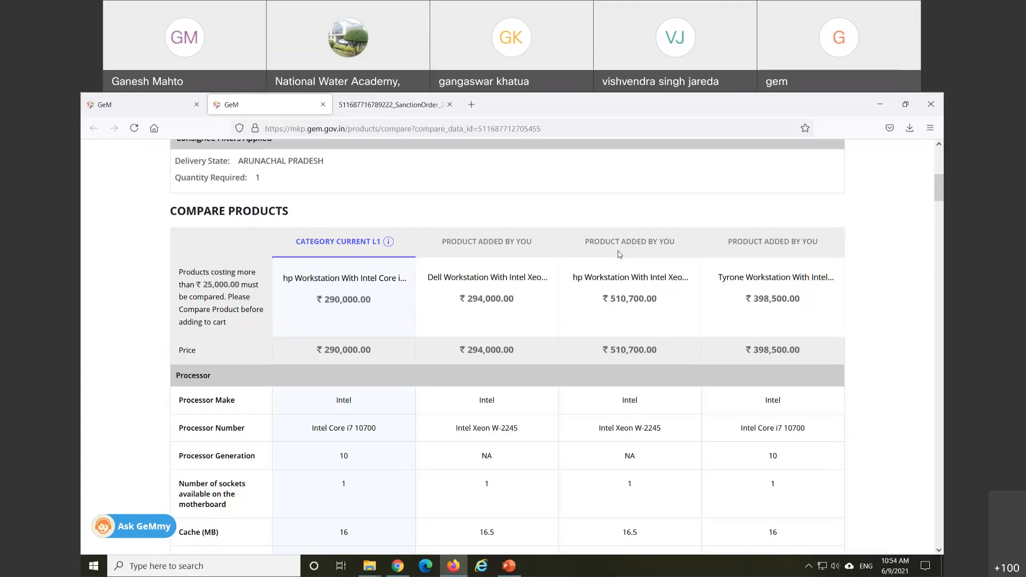
{"action": "scroll", "coordinate": [510, 258], "scroll_direction": "down", "scroll_amount": 2}
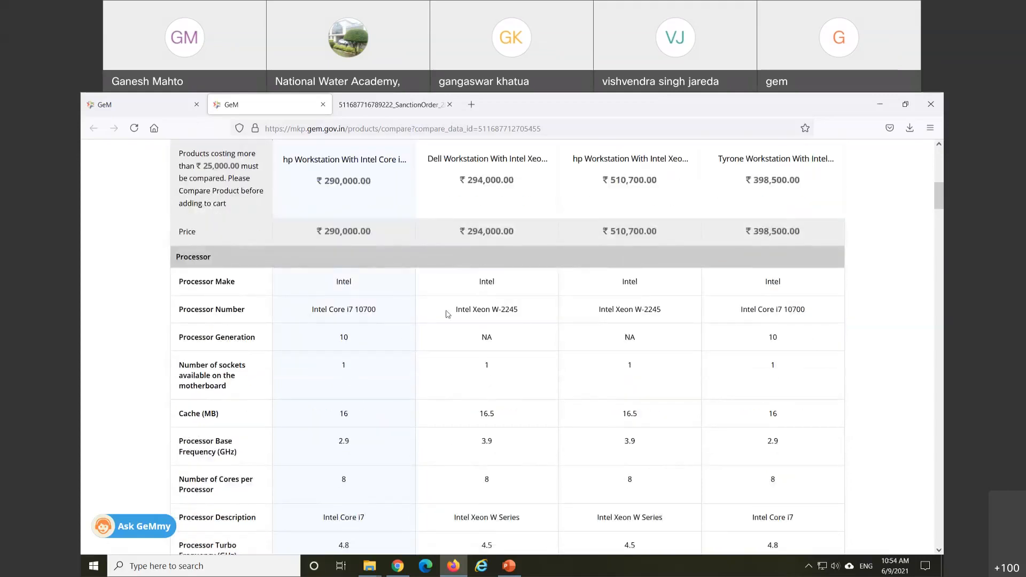
{"action": "scroll", "coordinate": [449, 315], "scroll_direction": "down", "scroll_amount": 4}
{"action": "scroll", "coordinate": [389, 330], "scroll_direction": "down", "scroll_amount": 8}
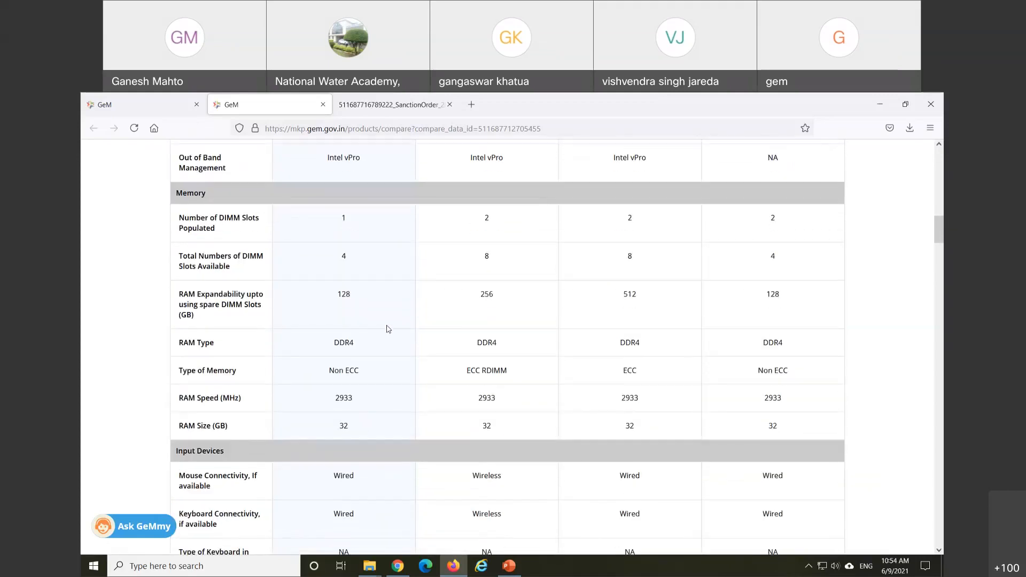
{"action": "scroll", "coordinate": [388, 328], "scroll_direction": "down", "scroll_amount": 7}
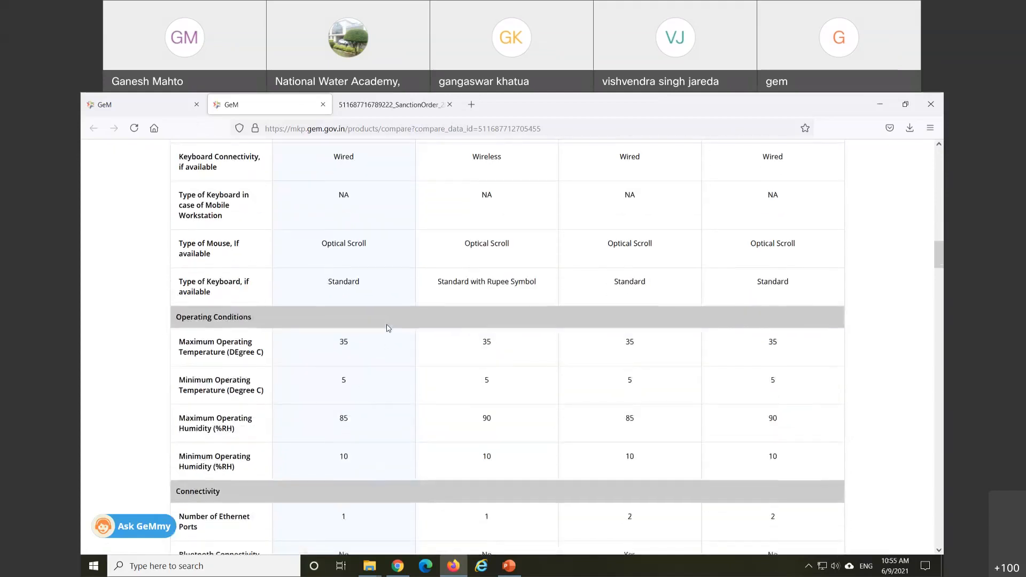
{"action": "scroll", "coordinate": [388, 326], "scroll_direction": "down", "scroll_amount": 7}
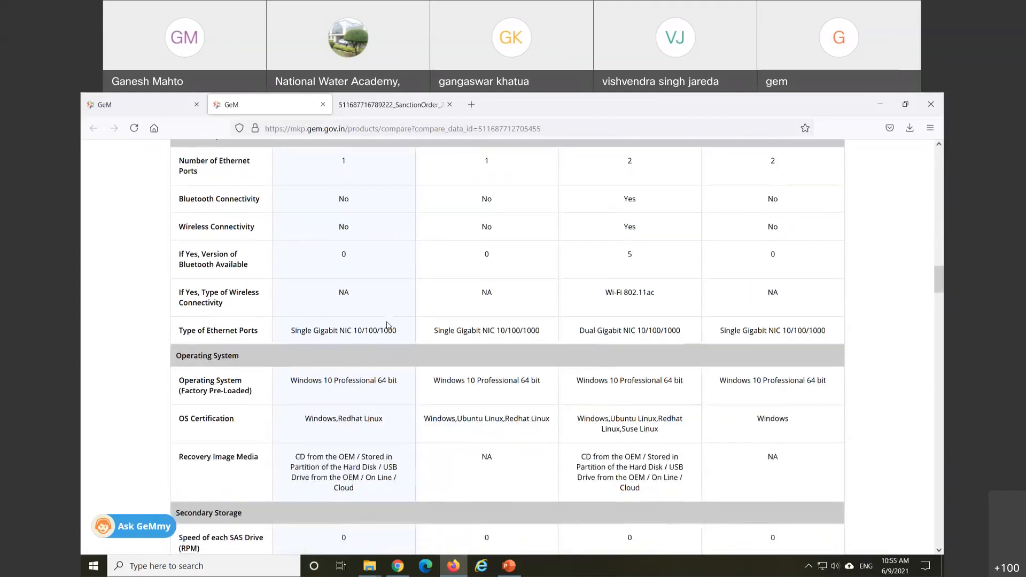
{"action": "scroll", "coordinate": [388, 325], "scroll_direction": "up", "scroll_amount": 20}
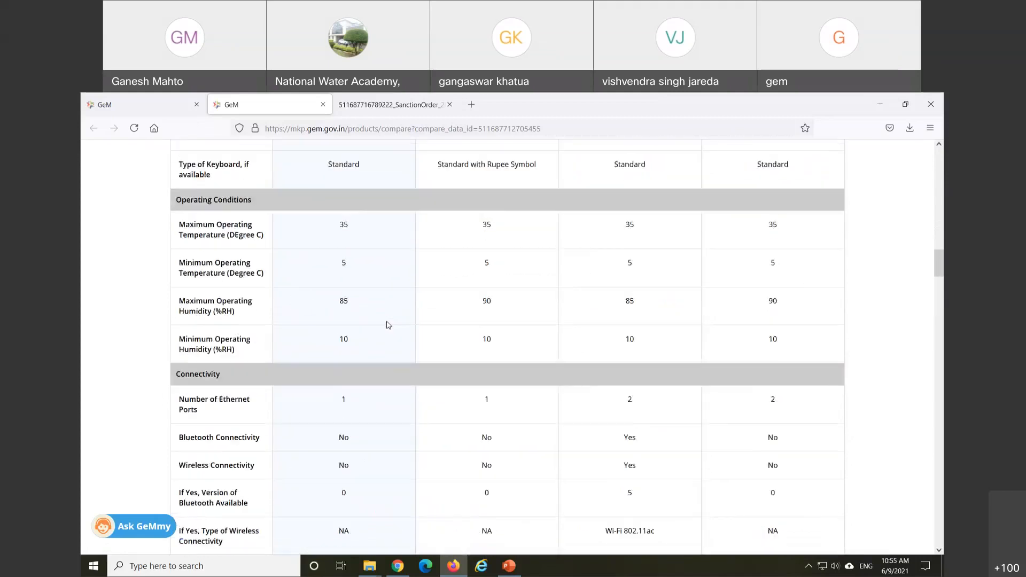
{"action": "scroll", "coordinate": [388, 324], "scroll_direction": "up", "scroll_amount": 6}
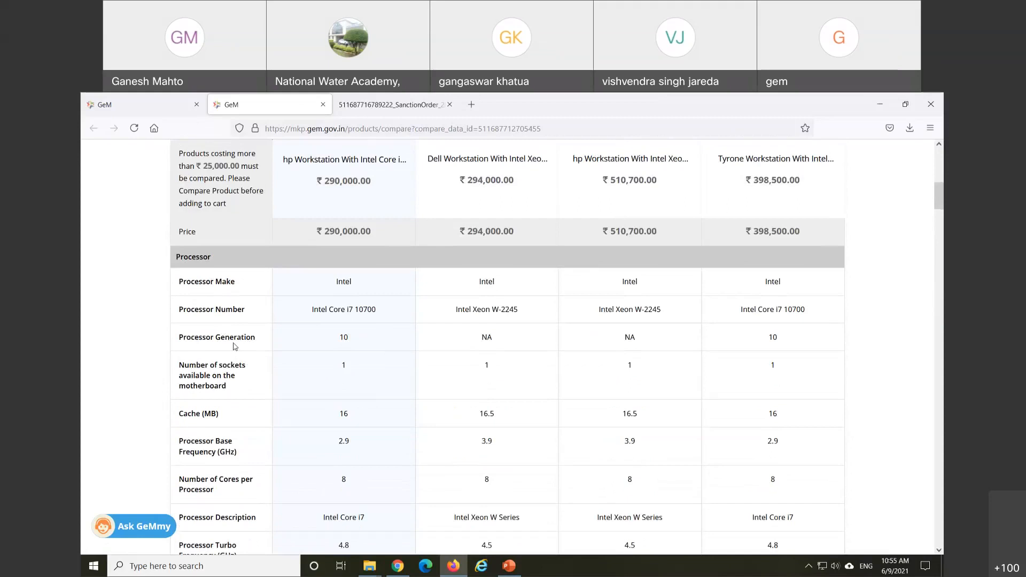
{"action": "scroll", "coordinate": [232, 361], "scroll_direction": "down", "scroll_amount": 4}
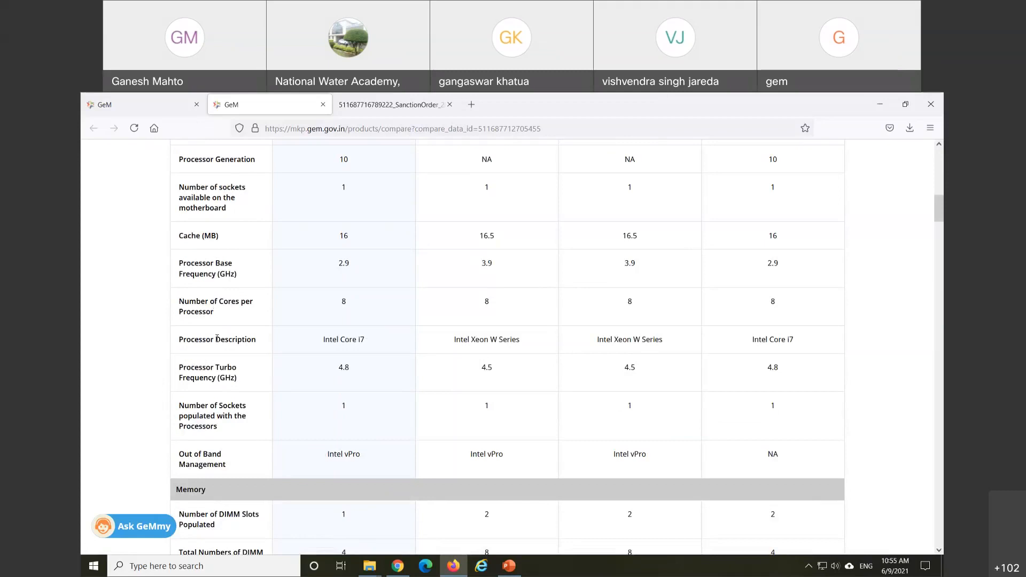
{"action": "scroll", "coordinate": [218, 343], "scroll_direction": "down", "scroll_amount": 1}
{"action": "scroll", "coordinate": [220, 344], "scroll_direction": "down", "scroll_amount": 1}
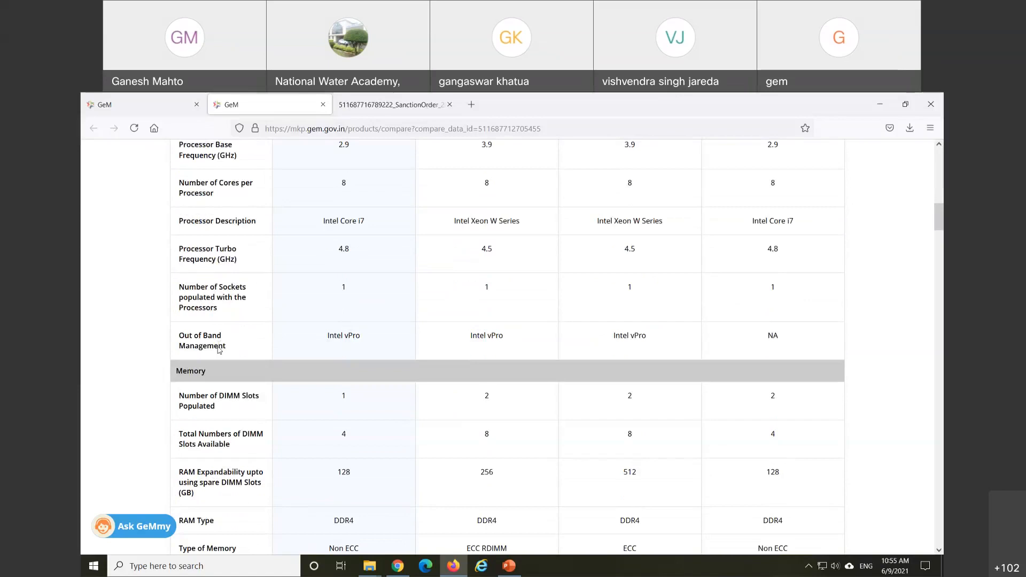
{"action": "scroll", "coordinate": [216, 347], "scroll_direction": "down", "scroll_amount": 1}
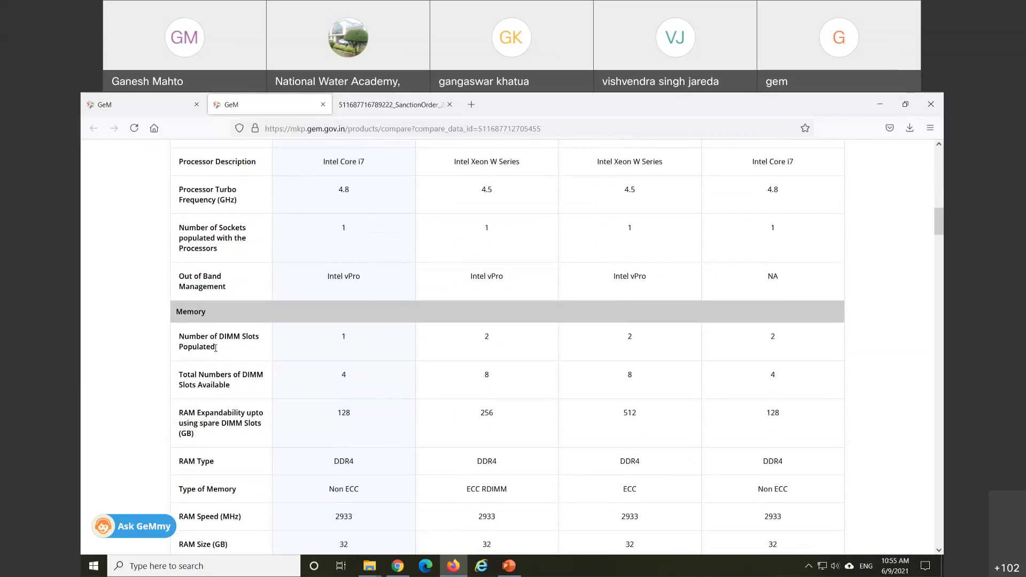
{"action": "scroll", "coordinate": [217, 348], "scroll_direction": "down", "scroll_amount": 4}
{"action": "key", "text": "Home"}
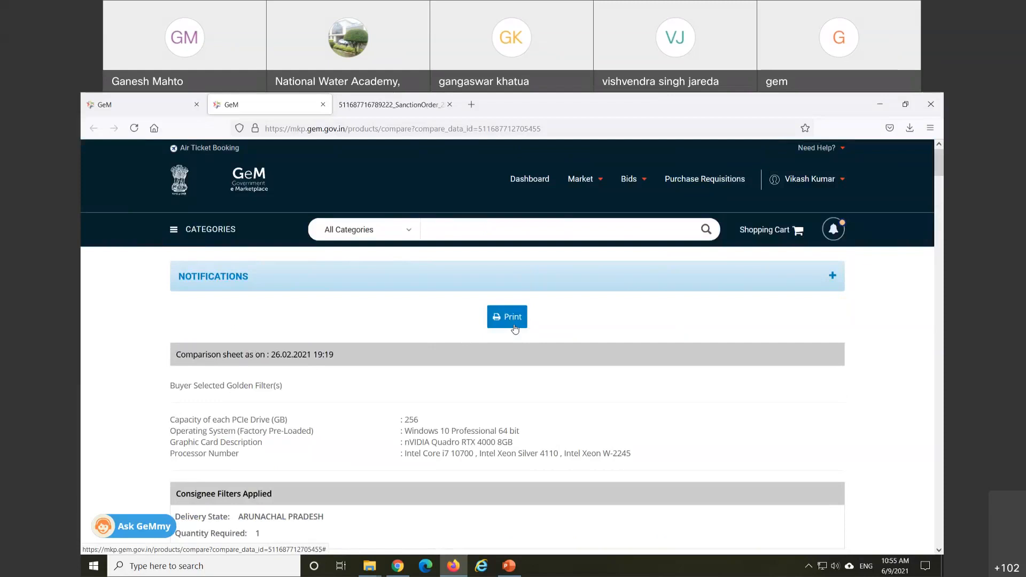
Step: Leave the Compare Sheet via Dashboard and look over the workstation order summary
{"action": "left_click", "coordinate": [530, 181]}
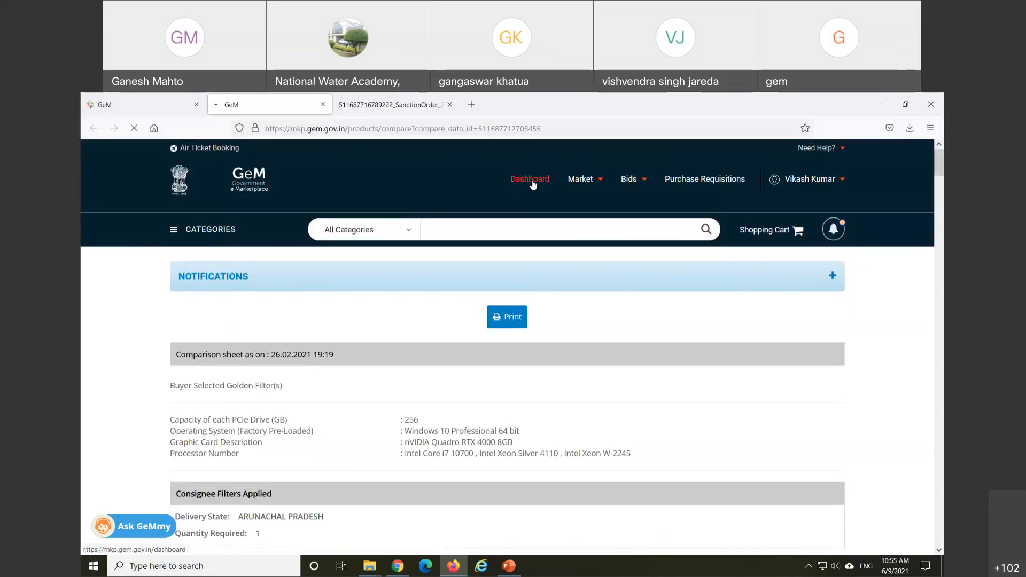
{"action": "scroll", "coordinate": [371, 343], "scroll_direction": "up", "scroll_amount": 2}
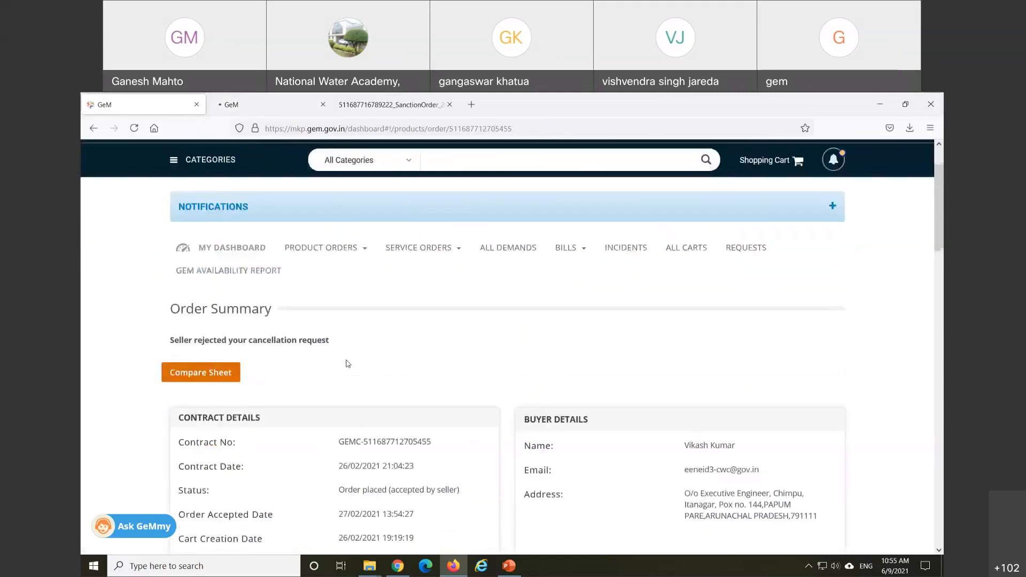
{"action": "scroll", "coordinate": [348, 364], "scroll_direction": "down", "scroll_amount": 15}
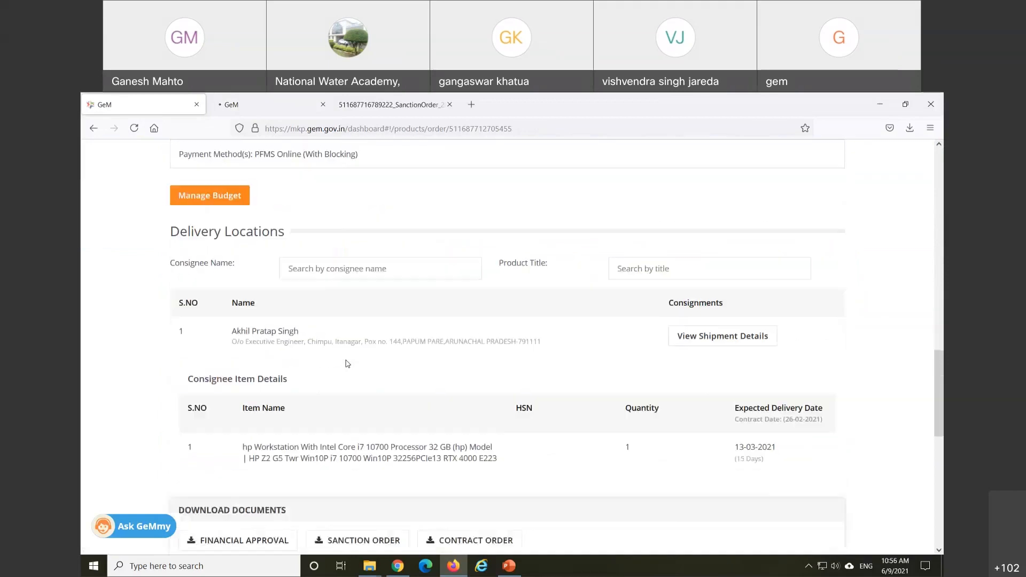
{"action": "scroll", "coordinate": [348, 364], "scroll_direction": "down", "scroll_amount": 5}
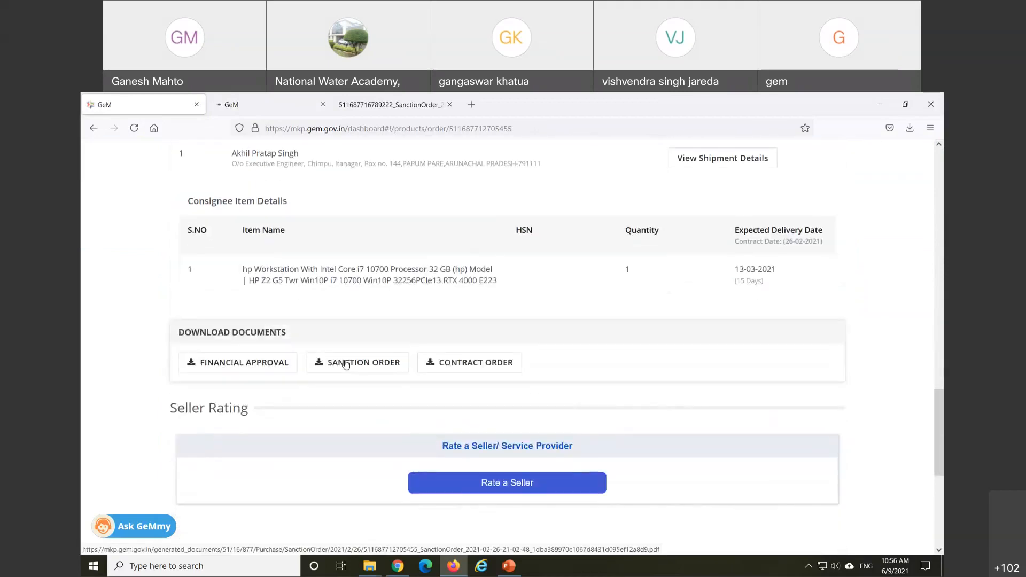
{"action": "scroll", "coordinate": [345, 362], "scroll_direction": "up", "scroll_amount": 5}
{"action": "scroll", "coordinate": [347, 364], "scroll_direction": "up", "scroll_amount": 3}
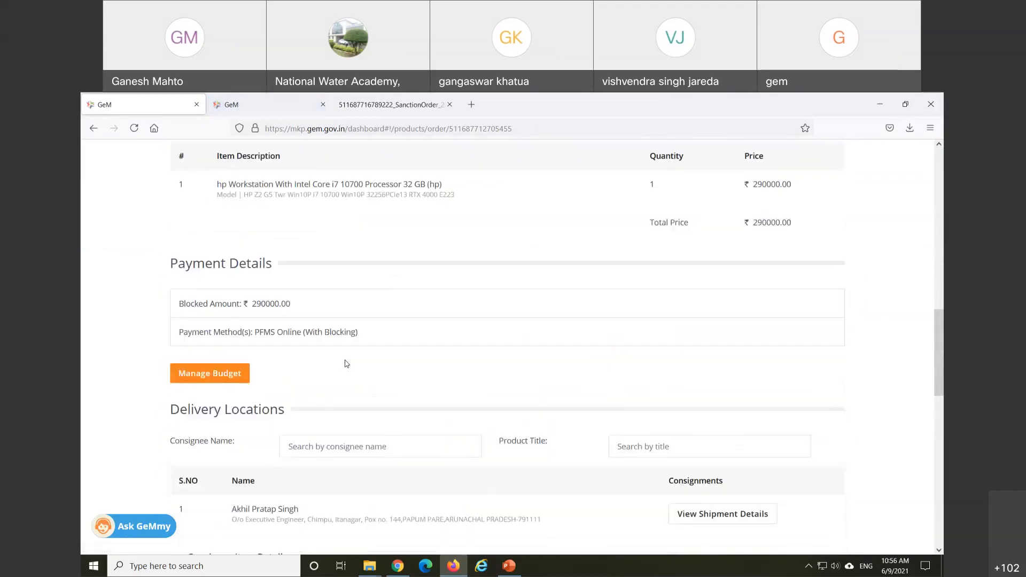
{"action": "scroll", "coordinate": [344, 363], "scroll_direction": "up", "scroll_amount": 1}
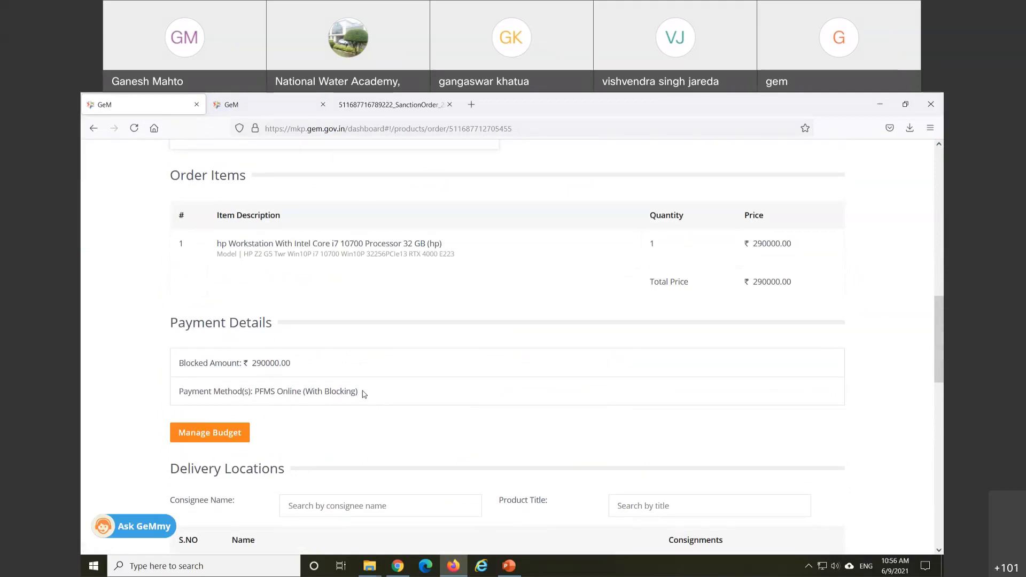
Step: Open the All Contracts list under Product Orders
{"action": "scroll", "coordinate": [338, 408], "scroll_direction": "up", "scroll_amount": 5}
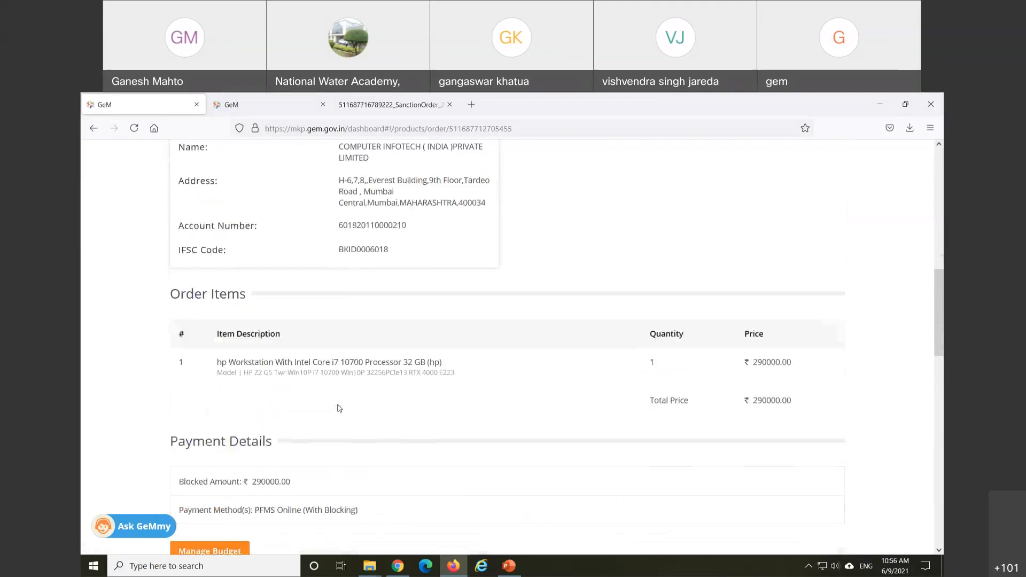
{"action": "scroll", "coordinate": [338, 409], "scroll_direction": "up", "scroll_amount": 5}
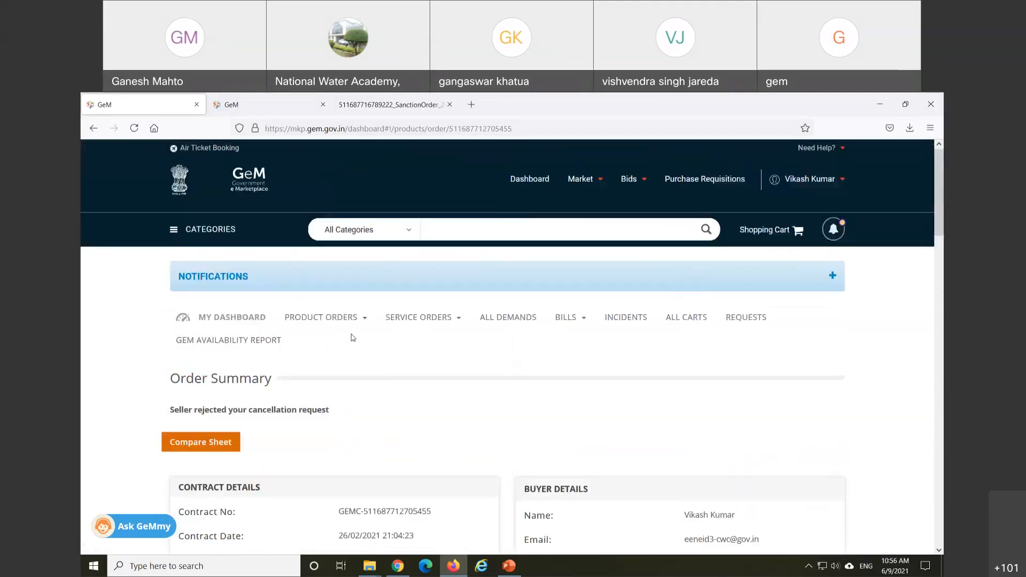
{"action": "left_click", "coordinate": [331, 320]}
{"action": "left_click", "coordinate": [310, 341]}
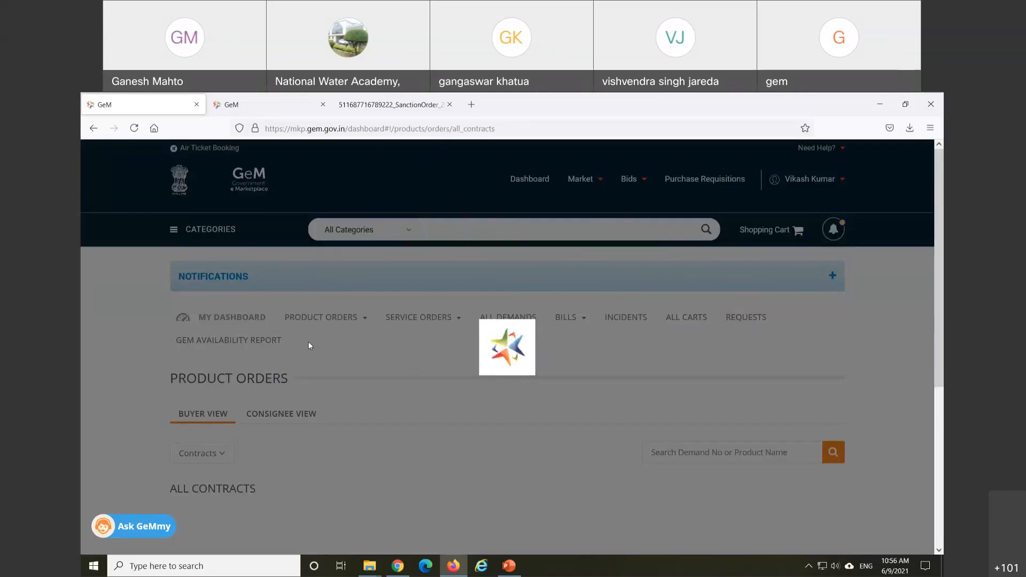
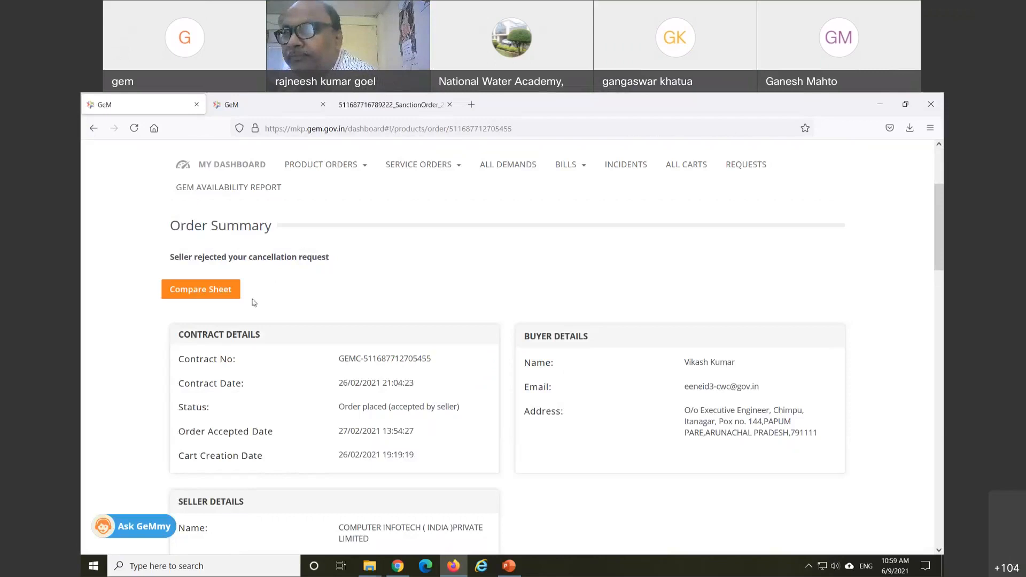
Step: Review the workstation order's Compare Sheet of four models (₹290,000–₹510,700), then return to the order summary
{"action": "left_click", "coordinate": [222, 290]}
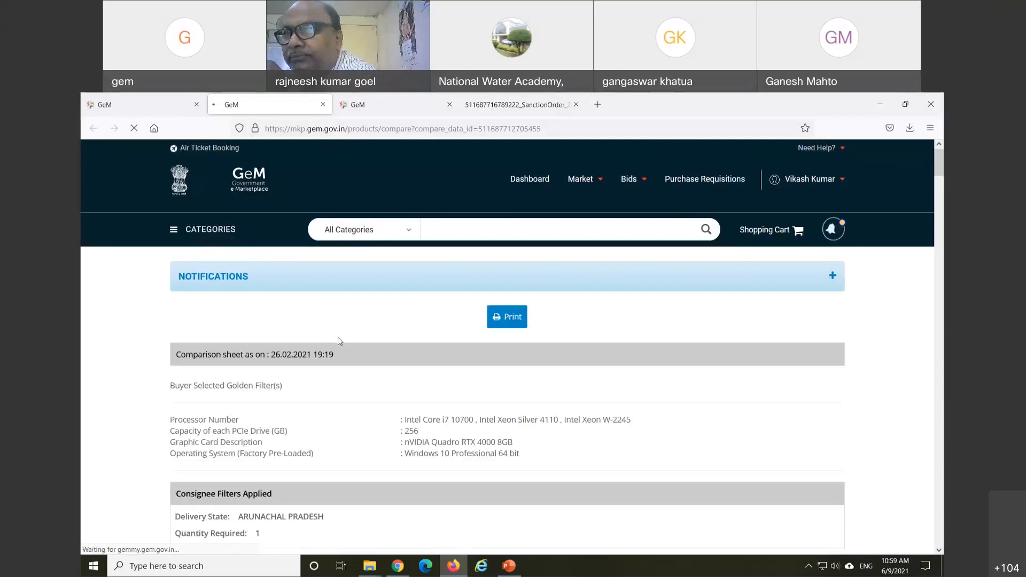
{"action": "scroll", "coordinate": [339, 340], "scroll_direction": "down", "scroll_amount": 2}
{"action": "scroll", "coordinate": [337, 341], "scroll_direction": "down", "scroll_amount": 4}
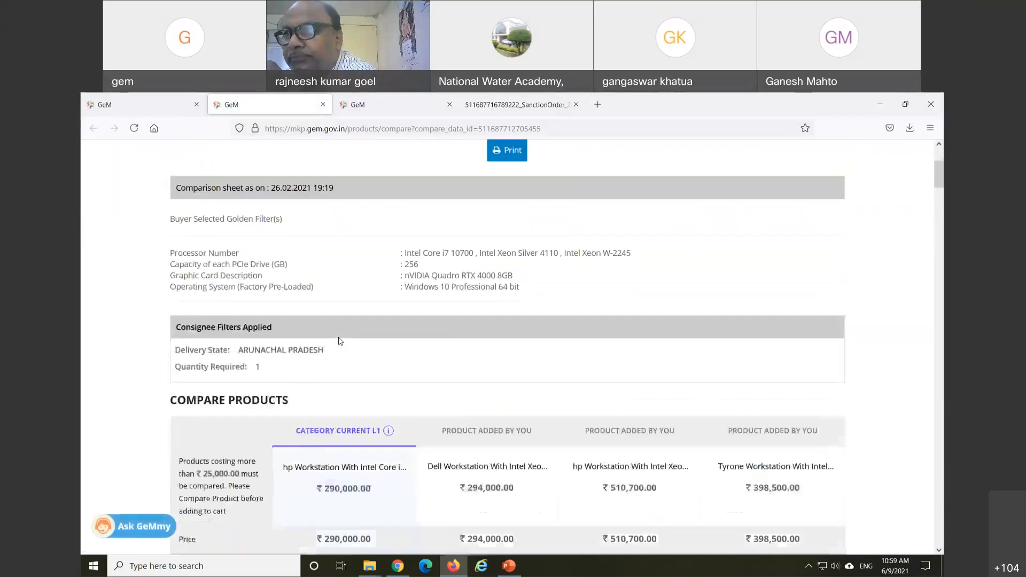
{"action": "scroll", "coordinate": [340, 342], "scroll_direction": "down", "scroll_amount": 1}
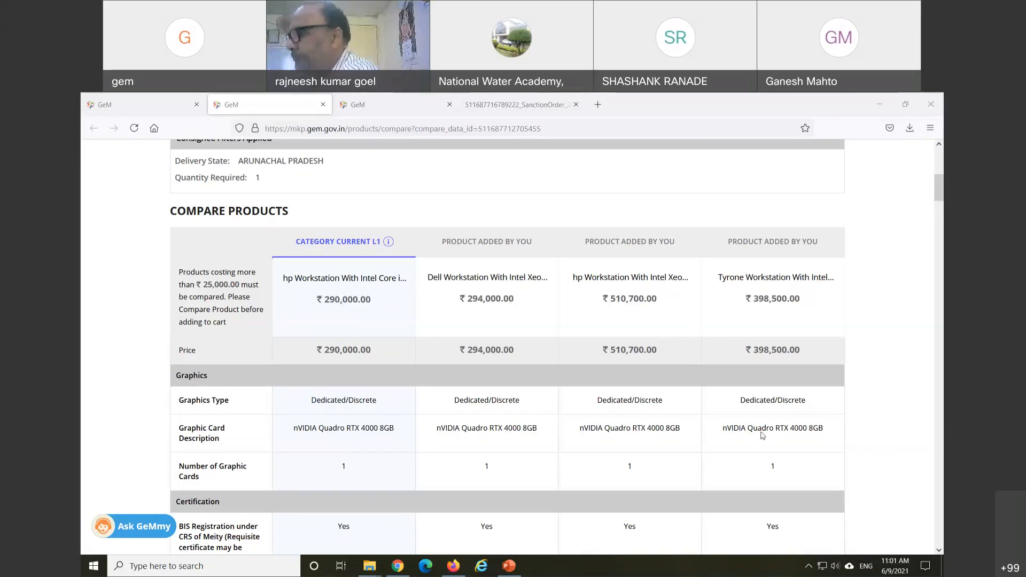
{"action": "scroll", "coordinate": [379, 249], "scroll_direction": "up", "scroll_amount": 6}
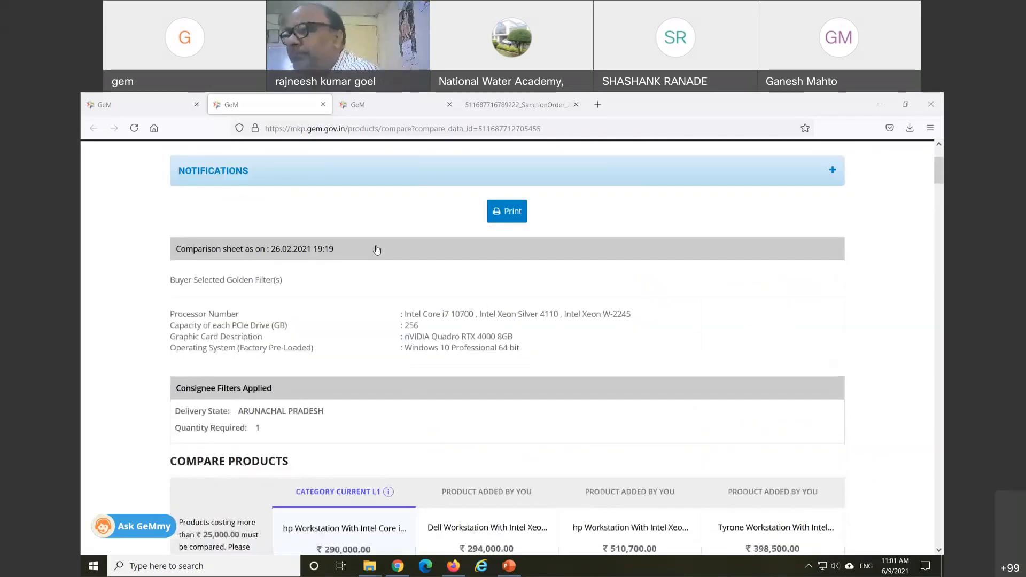
{"action": "key", "text": "ctrl+shift+Tab"}
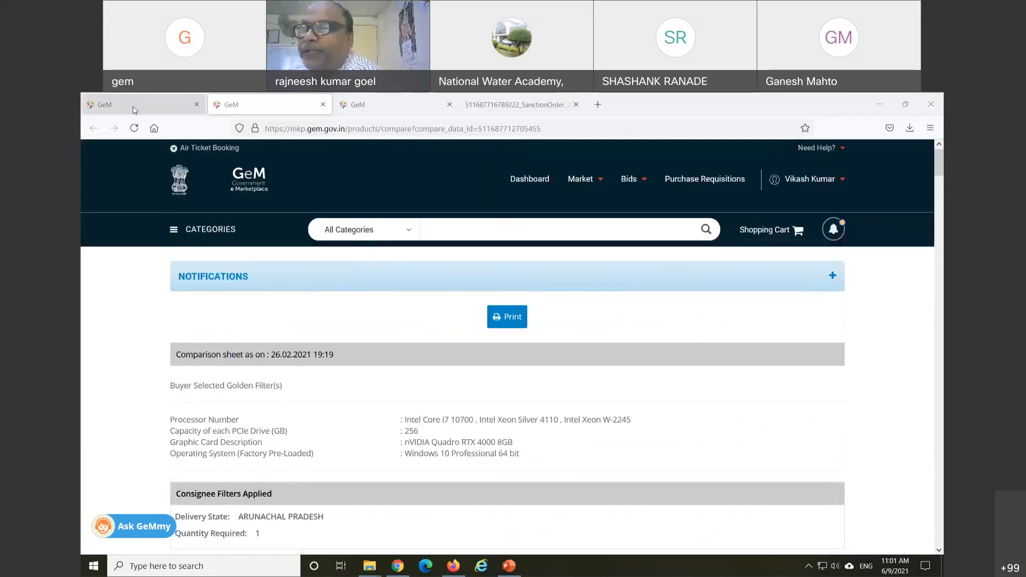
{"action": "scroll", "coordinate": [348, 300], "scroll_direction": "up", "scroll_amount": 3}
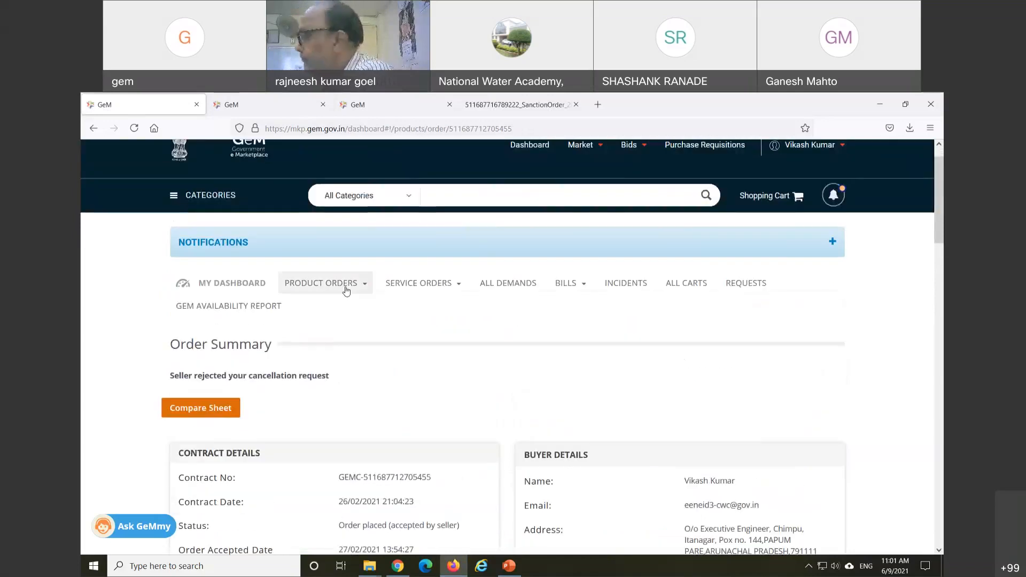
Step: Open Product Orders > All Contracts and scroll down to the RAINBOW TECHNOLOGIES contract card
{"action": "left_click", "coordinate": [346, 288]}
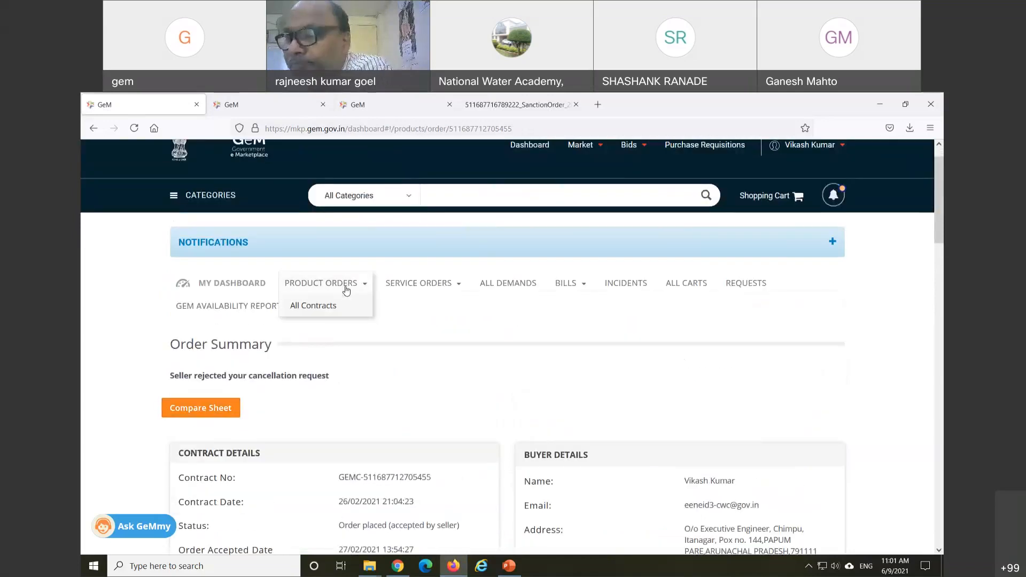
{"action": "left_click", "coordinate": [313, 308]}
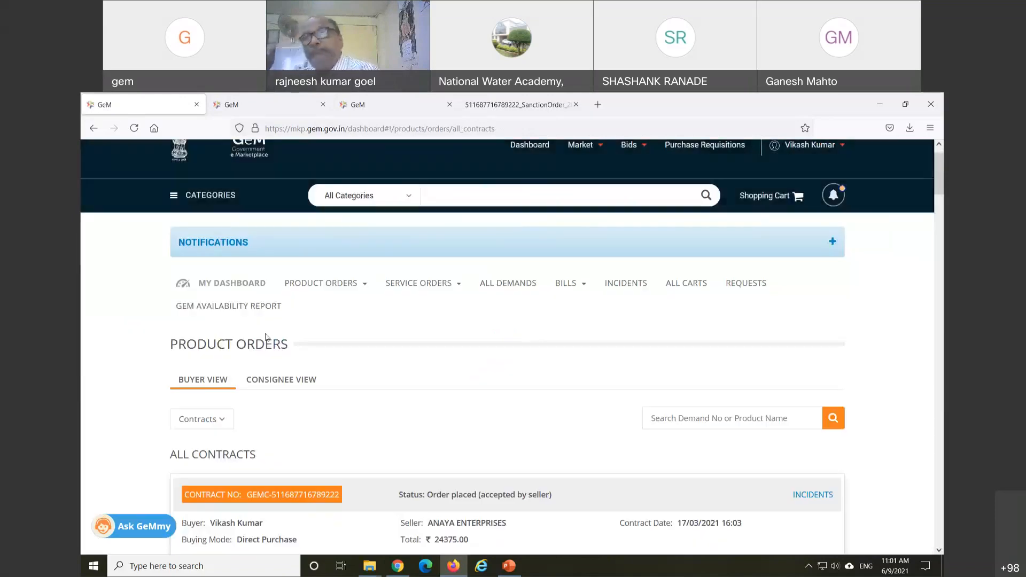
{"action": "scroll", "coordinate": [128, 354], "scroll_direction": "down", "scroll_amount": 7}
{"action": "scroll", "coordinate": [130, 353], "scroll_direction": "down", "scroll_amount": 10}
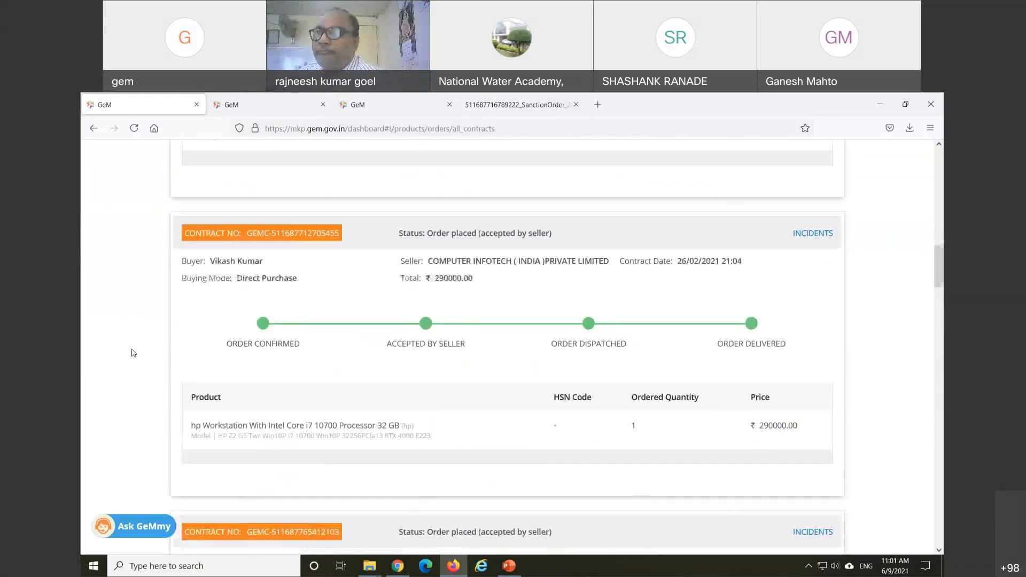
{"action": "scroll", "coordinate": [133, 354], "scroll_direction": "down", "scroll_amount": 5}
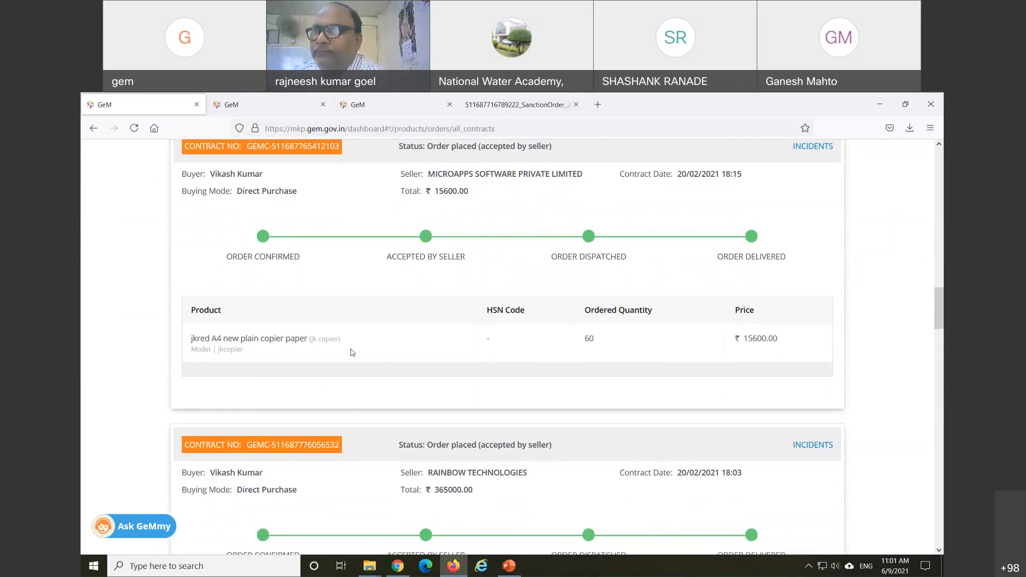
{"action": "scroll", "coordinate": [353, 352], "scroll_direction": "down", "scroll_amount": 2}
{"action": "scroll", "coordinate": [351, 352], "scroll_direction": "down", "scroll_amount": 1}
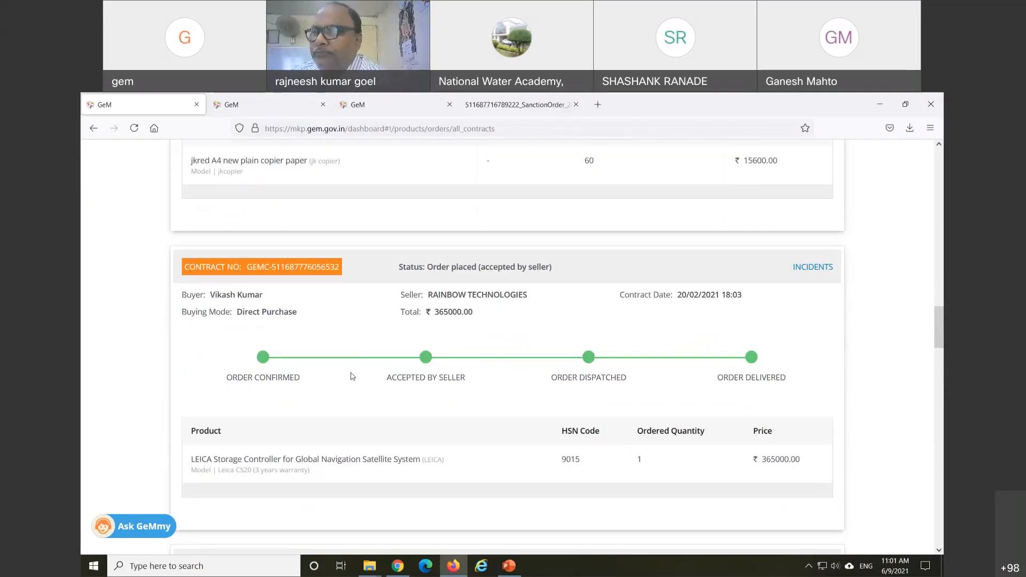
{"action": "scroll", "coordinate": [350, 374], "scroll_direction": "down", "scroll_amount": 1}
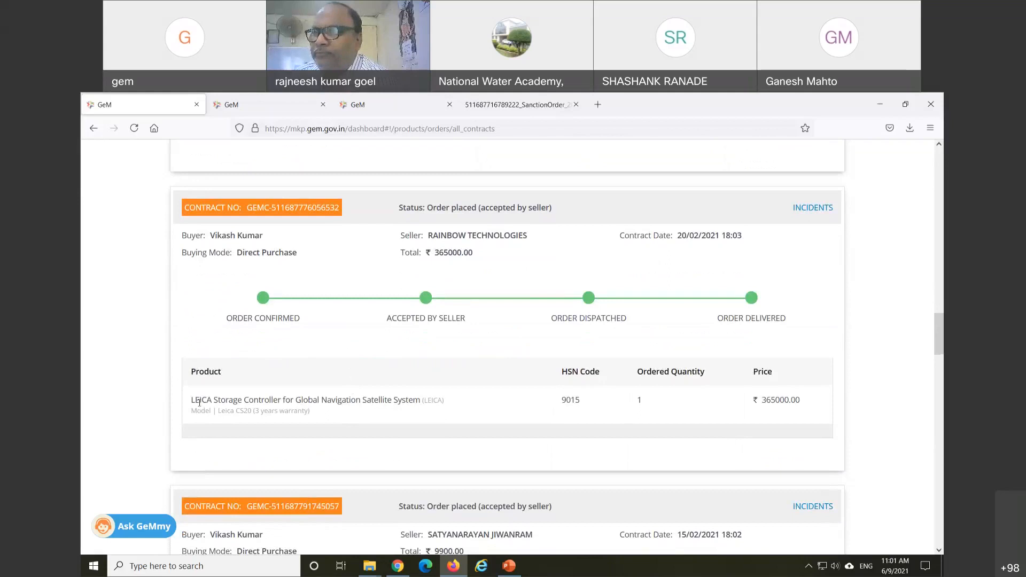
Step: Highlight the LEICA product name, then open the RAINBOW TECHNOLOGIES contract's order summary
{"action": "left_click_drag", "start_coordinate": [192, 401], "coordinate": [420, 402]}
{"action": "left_click", "coordinate": [386, 410]}
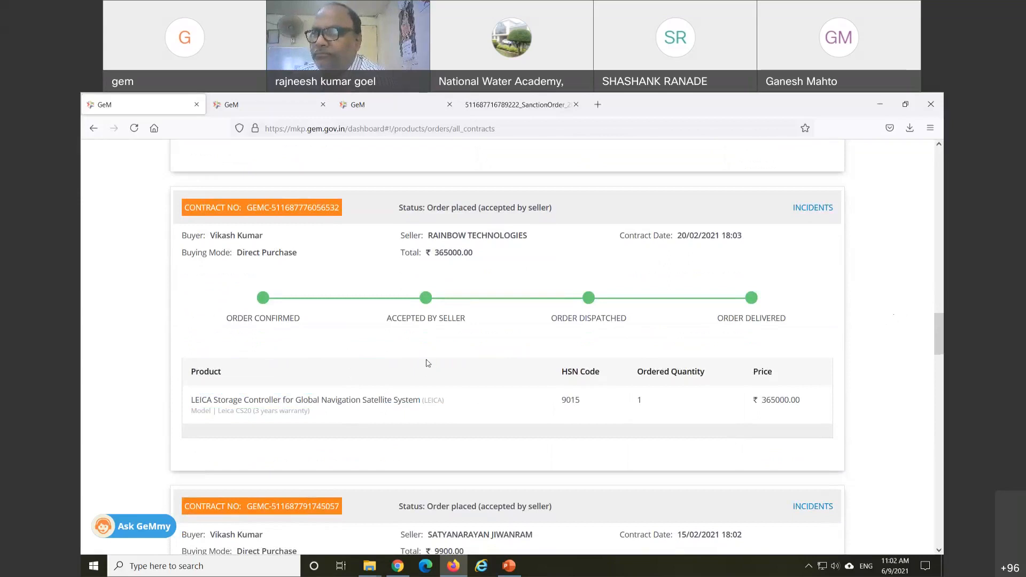
{"action": "left_click", "coordinate": [255, 214]}
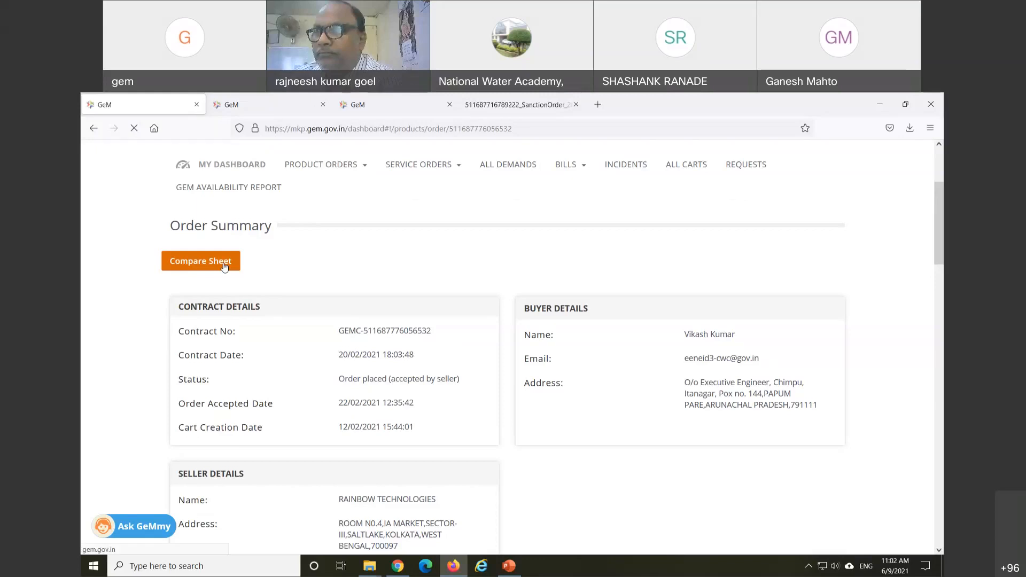
Step: Review the LEICA order's comparison of four storage controllers (₹365,000–₹610,000), then go back to the summary tab
{"action": "left_click", "coordinate": [224, 266]}
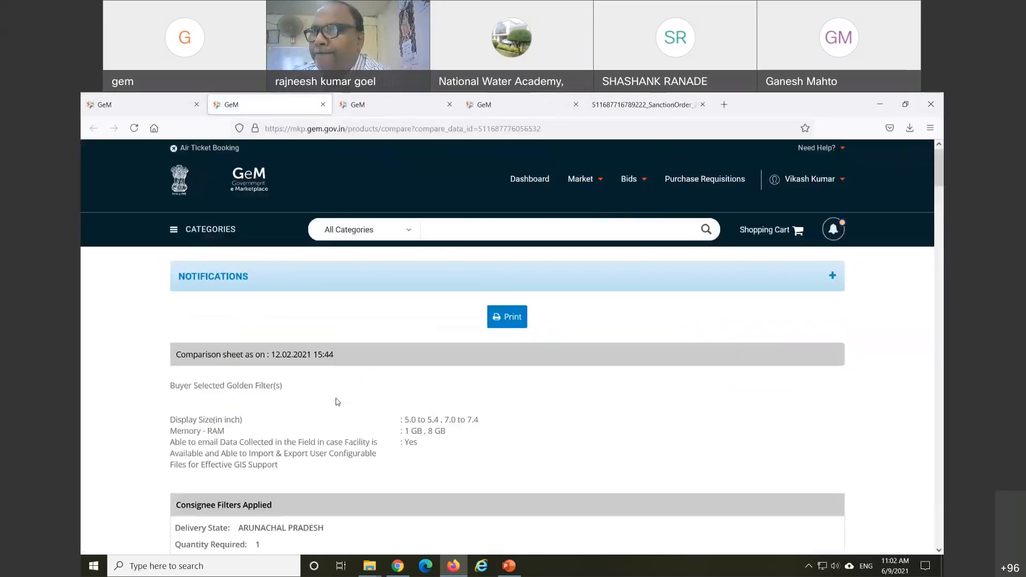
{"action": "scroll", "coordinate": [337, 402], "scroll_direction": "down", "scroll_amount": 2}
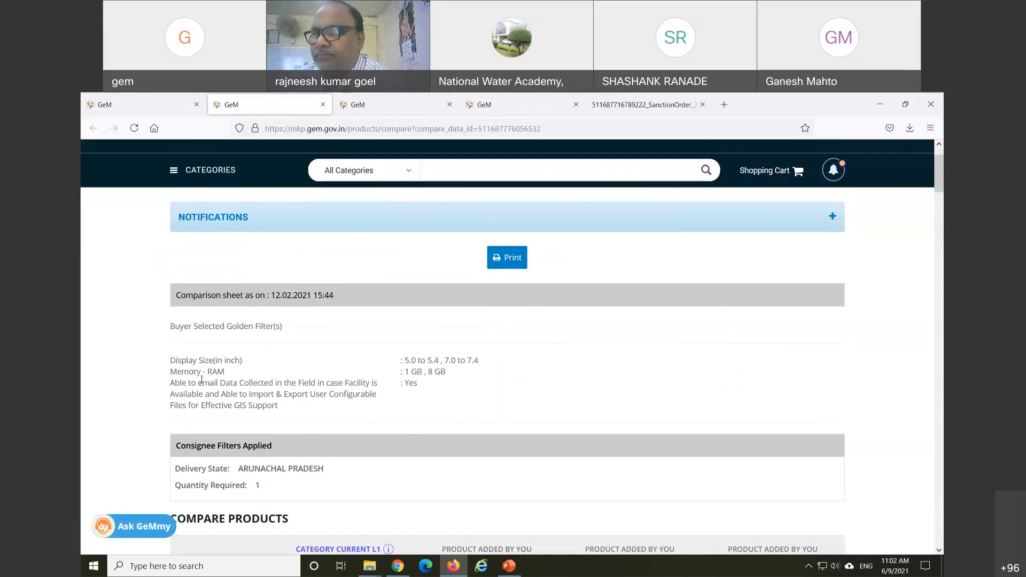
{"action": "scroll", "coordinate": [274, 402], "scroll_direction": "down", "scroll_amount": 5}
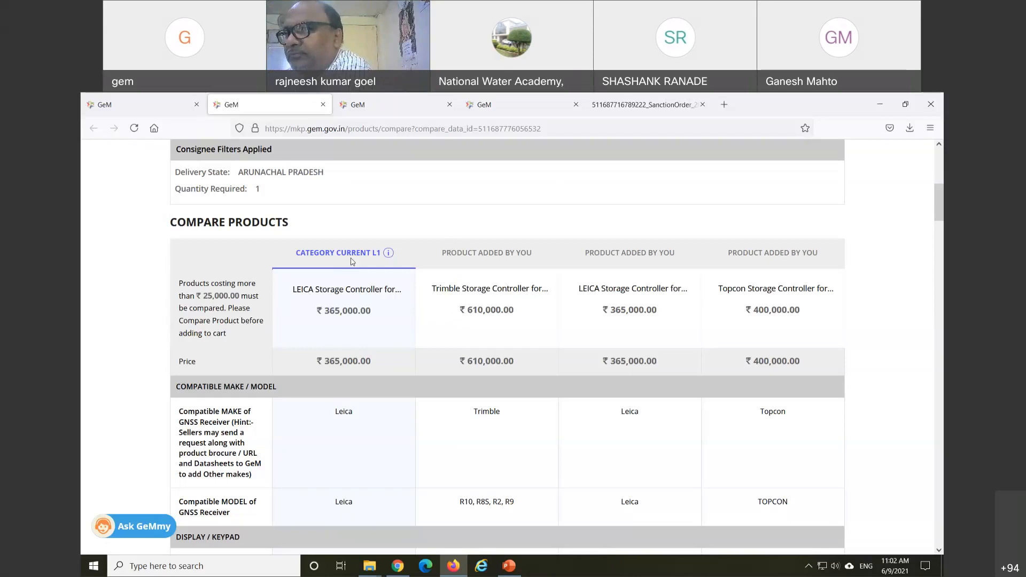
{"action": "scroll", "coordinate": [388, 291], "scroll_direction": "down", "scroll_amount": 2}
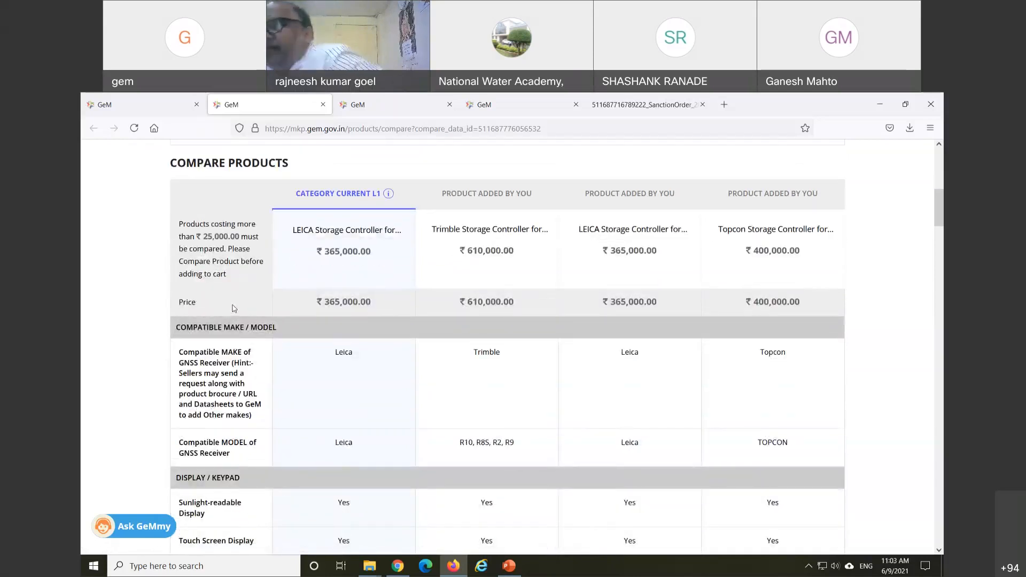
{"action": "scroll", "coordinate": [233, 309], "scroll_direction": "down", "scroll_amount": 2}
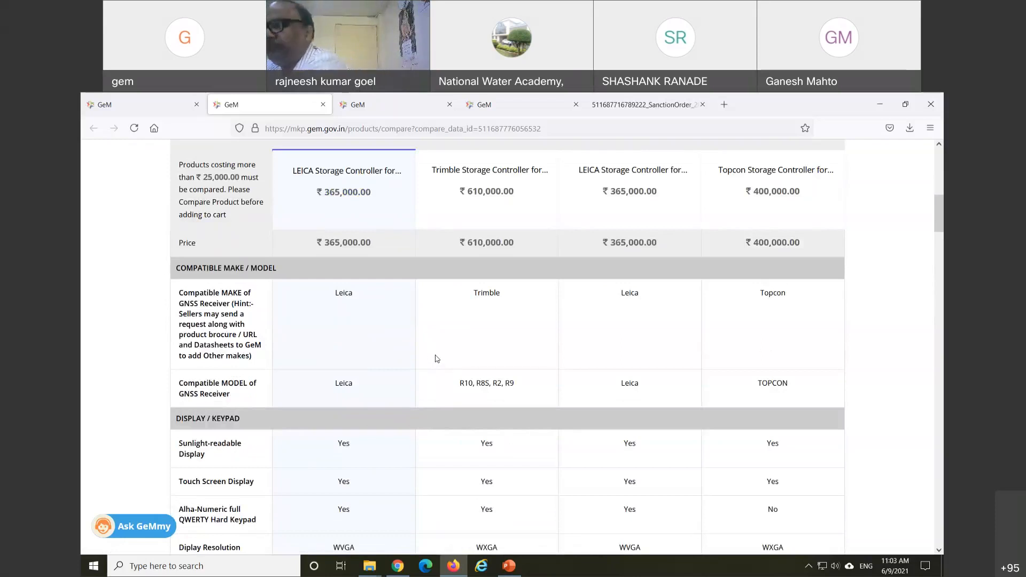
{"action": "scroll", "coordinate": [416, 357], "scroll_direction": "down", "scroll_amount": 2}
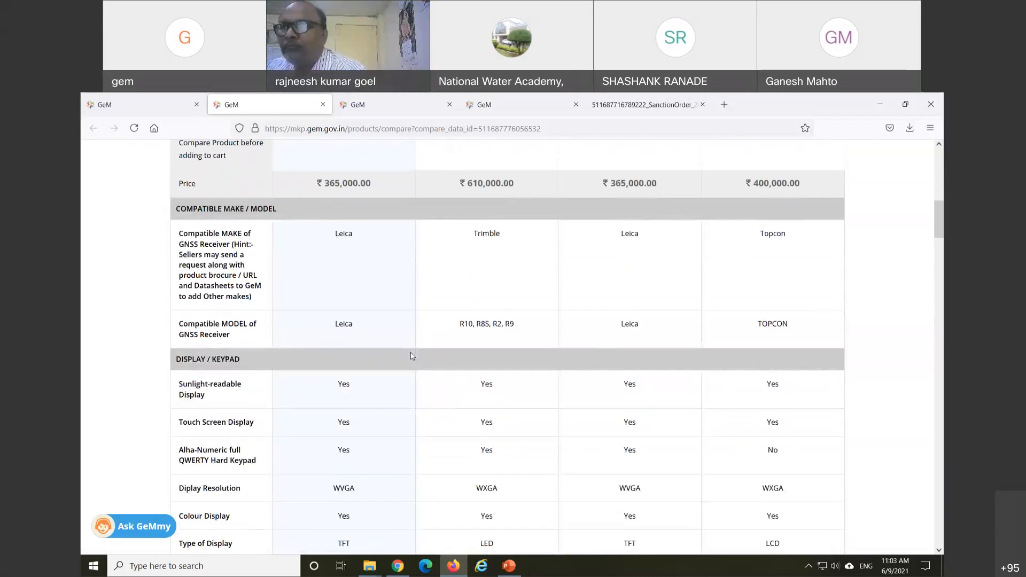
{"action": "scroll", "coordinate": [412, 356], "scroll_direction": "down", "scroll_amount": 2}
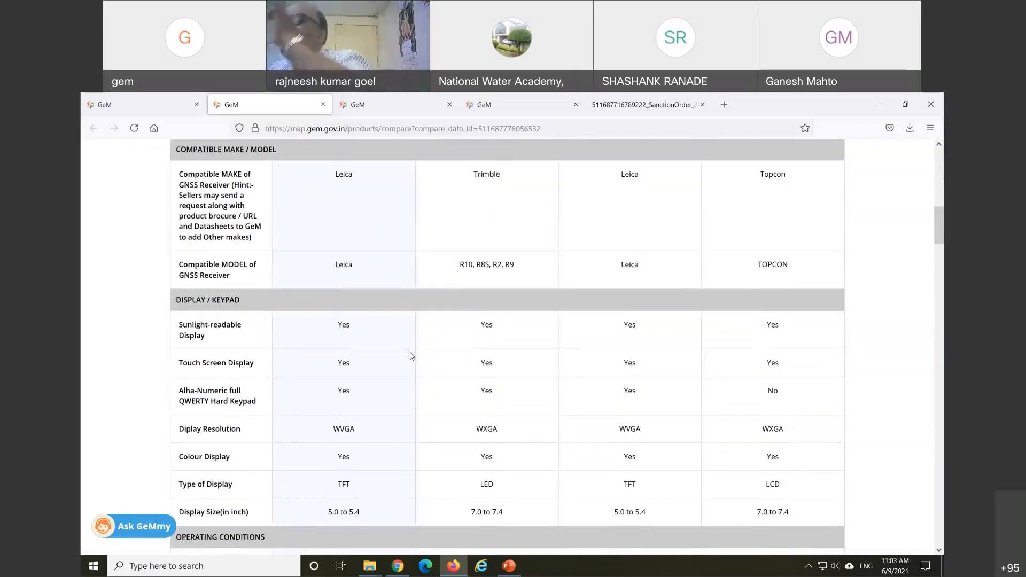
{"action": "scroll", "coordinate": [412, 356], "scroll_direction": "down", "scroll_amount": 2}
{"action": "scroll", "coordinate": [412, 356], "scroll_direction": "down", "scroll_amount": 2}
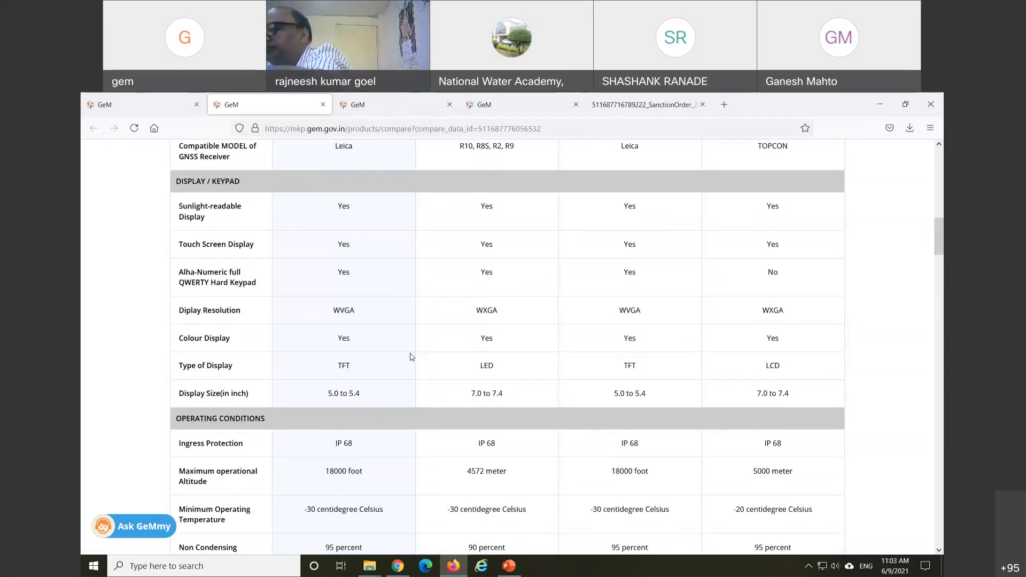
{"action": "scroll", "coordinate": [412, 356], "scroll_direction": "down", "scroll_amount": 4}
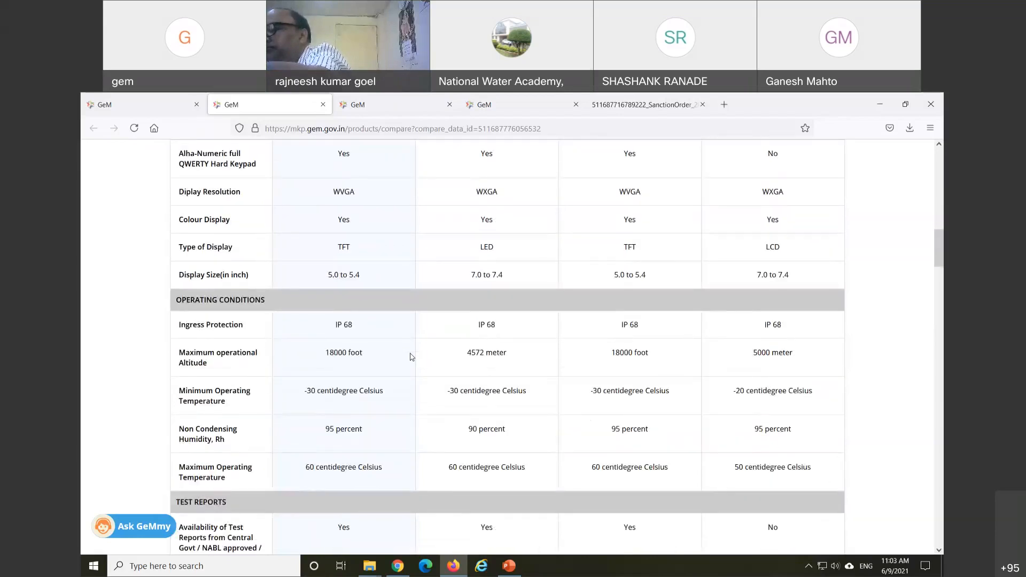
{"action": "scroll", "coordinate": [412, 356], "scroll_direction": "down", "scroll_amount": 4}
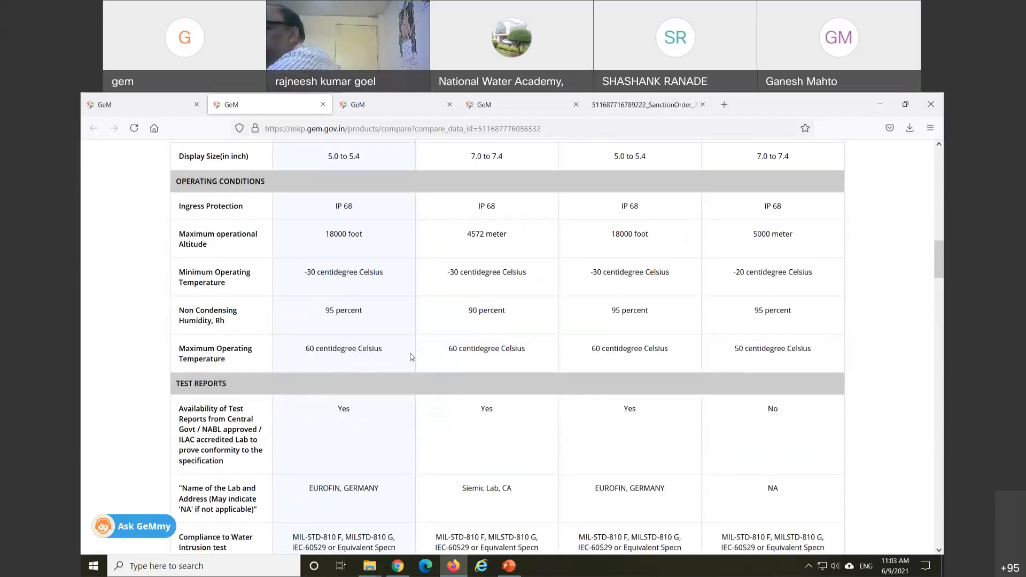
{"action": "scroll", "coordinate": [412, 356], "scroll_direction": "down", "scroll_amount": 2}
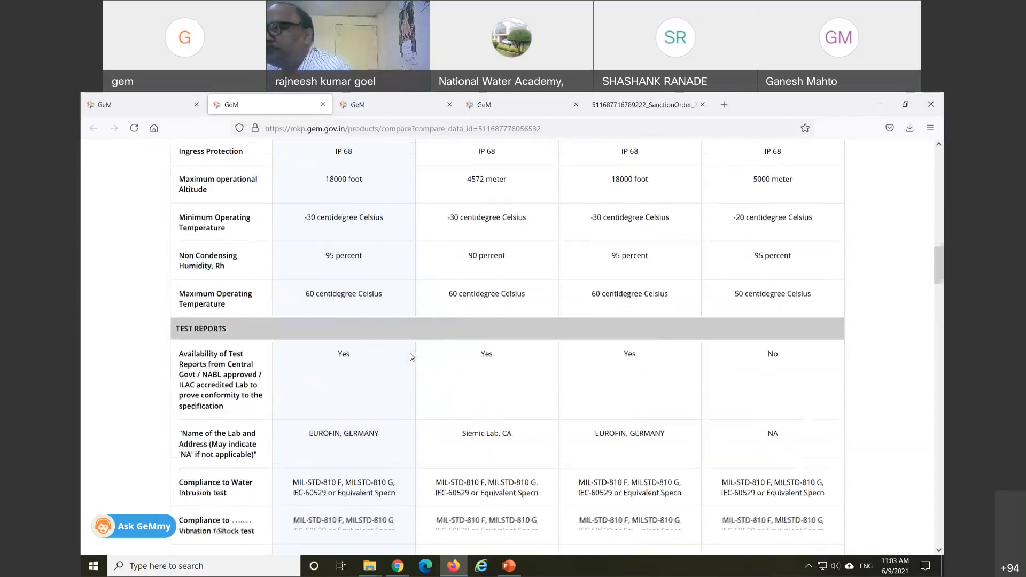
{"action": "scroll", "coordinate": [412, 356], "scroll_direction": "down", "scroll_amount": 12}
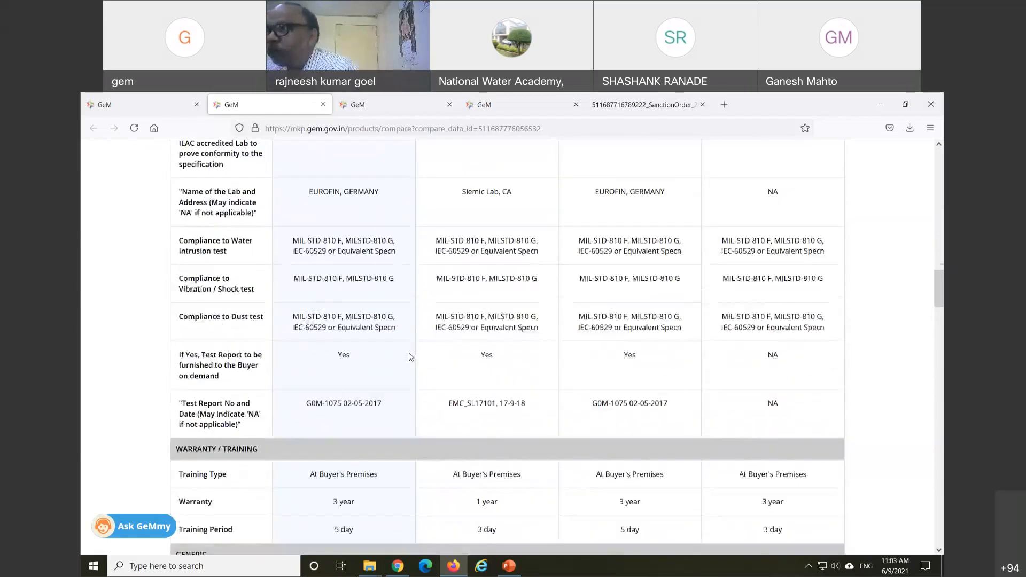
{"action": "scroll", "coordinate": [411, 356], "scroll_direction": "down", "scroll_amount": 12}
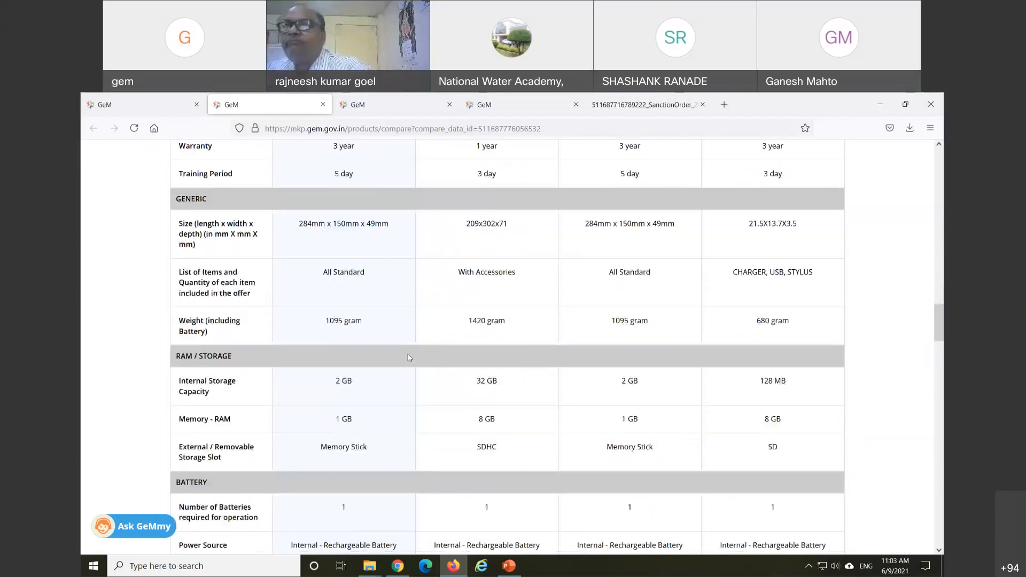
{"action": "scroll", "coordinate": [409, 359], "scroll_direction": "down", "scroll_amount": 18}
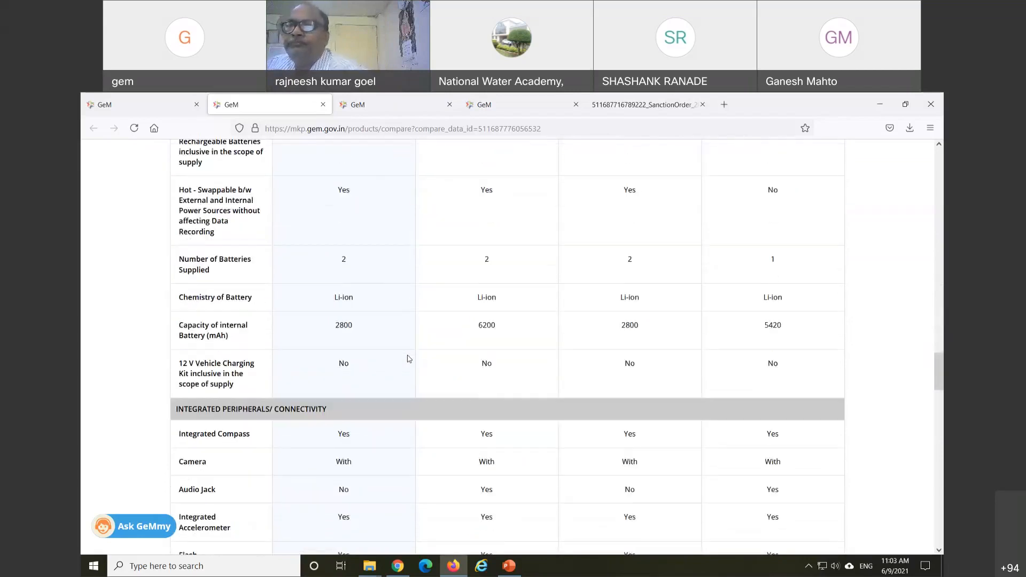
{"action": "scroll", "coordinate": [410, 359], "scroll_direction": "down", "scroll_amount": 20}
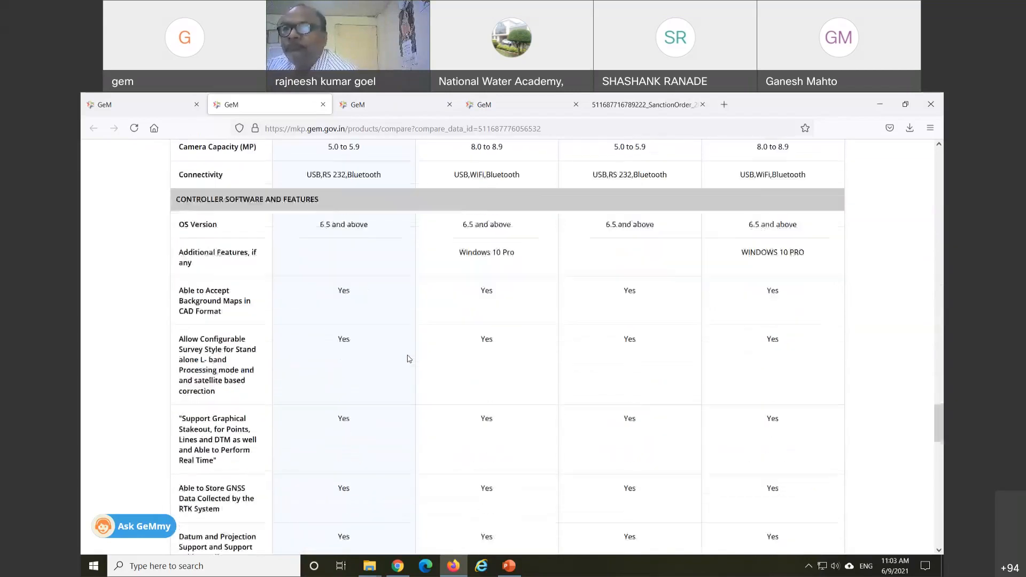
{"action": "scroll", "coordinate": [409, 359], "scroll_direction": "down", "scroll_amount": 8}
{"action": "scroll", "coordinate": [410, 359], "scroll_direction": "up", "scroll_amount": 20}
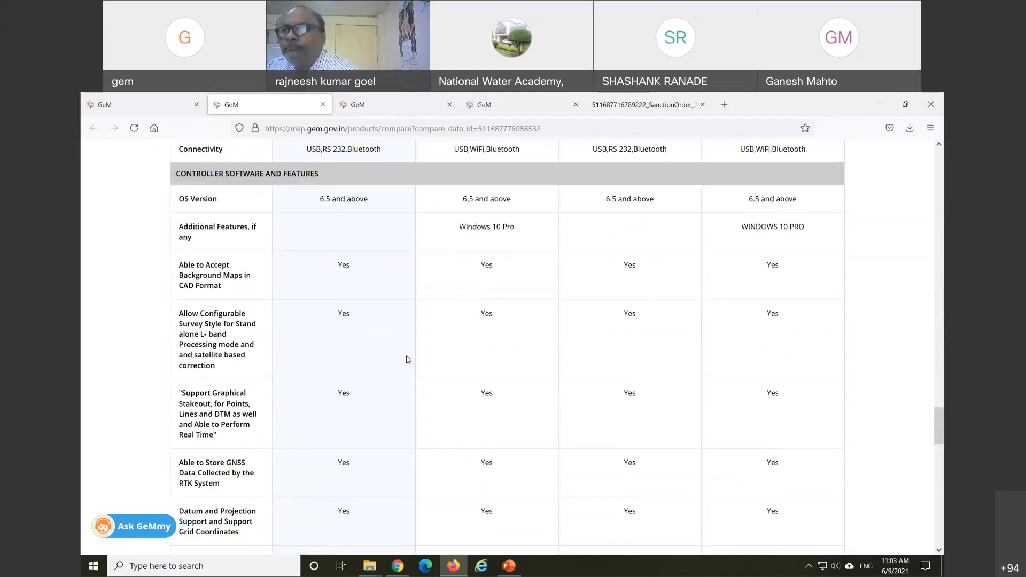
{"action": "scroll", "coordinate": [410, 362], "scroll_direction": "up", "scroll_amount": 20}
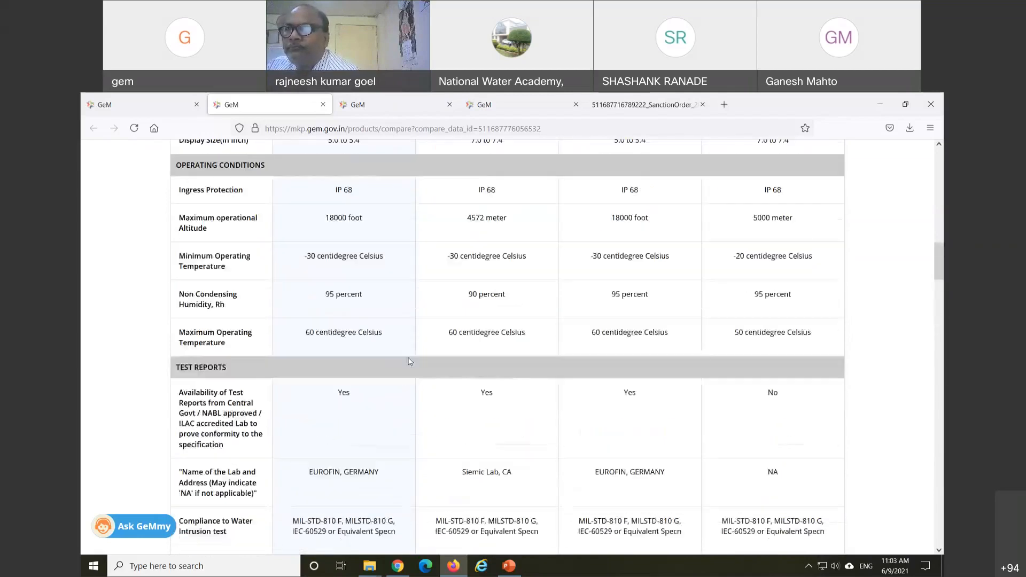
{"action": "scroll", "coordinate": [409, 361], "scroll_direction": "up", "scroll_amount": 4}
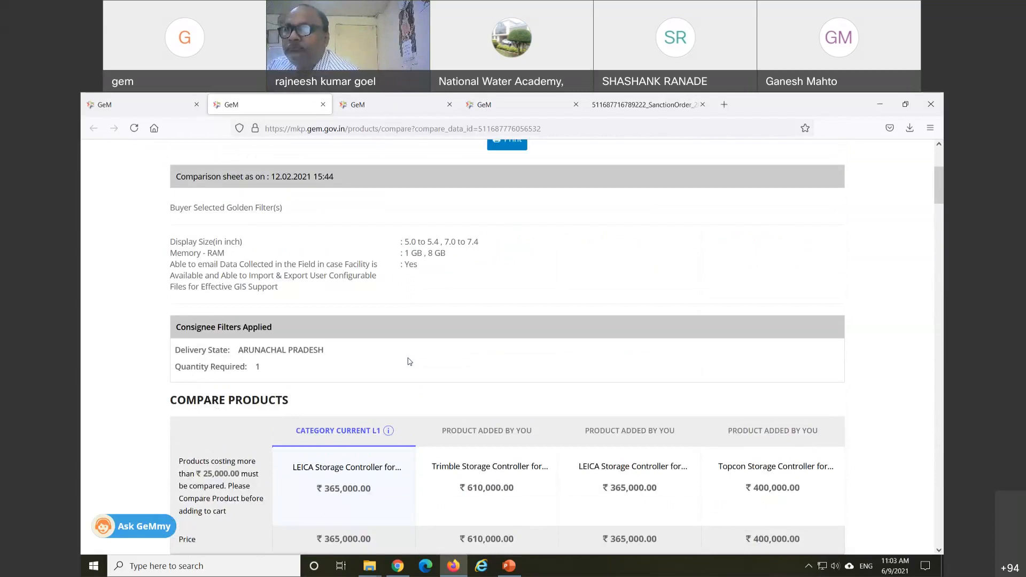
{"action": "scroll", "coordinate": [426, 387], "scroll_direction": "up", "scroll_amount": 3}
{"action": "scroll", "coordinate": [355, 359], "scroll_direction": "down", "scroll_amount": 2}
{"action": "scroll", "coordinate": [355, 360], "scroll_direction": "up", "scroll_amount": 2}
{"action": "left_click", "coordinate": [102, 104]}
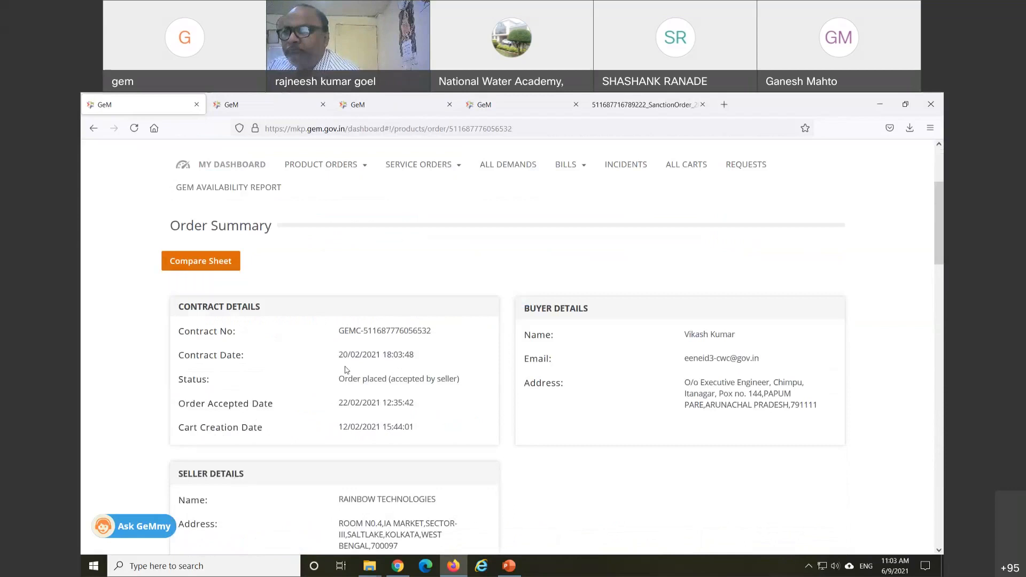
Step: Open All Contracts and scroll through the cards to the ₹123,120 Nikon 30 MP DSLR order
{"action": "scroll", "coordinate": [325, 363], "scroll_direction": "up", "scroll_amount": 2}
{"action": "left_click", "coordinate": [326, 224]}
{"action": "left_click", "coordinate": [321, 249]}
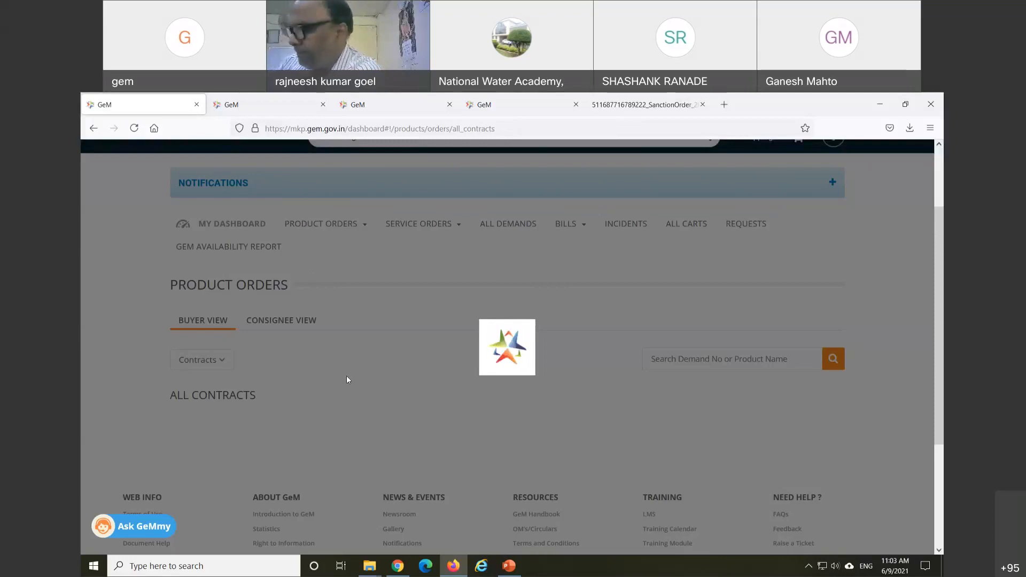
{"action": "scroll", "coordinate": [385, 415], "scroll_direction": "down", "scroll_amount": 4}
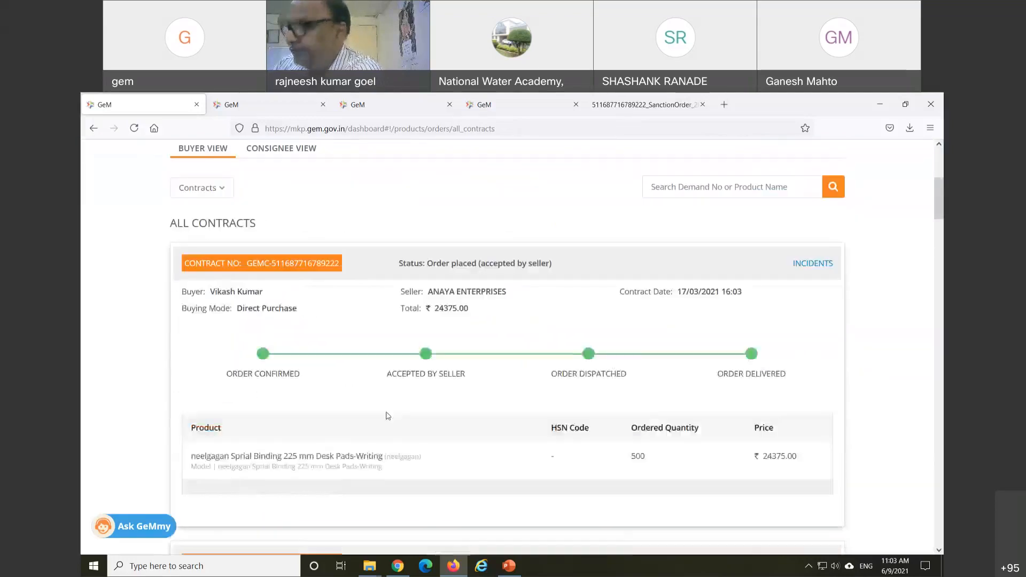
{"action": "scroll", "coordinate": [388, 415], "scroll_direction": "down", "scroll_amount": 13}
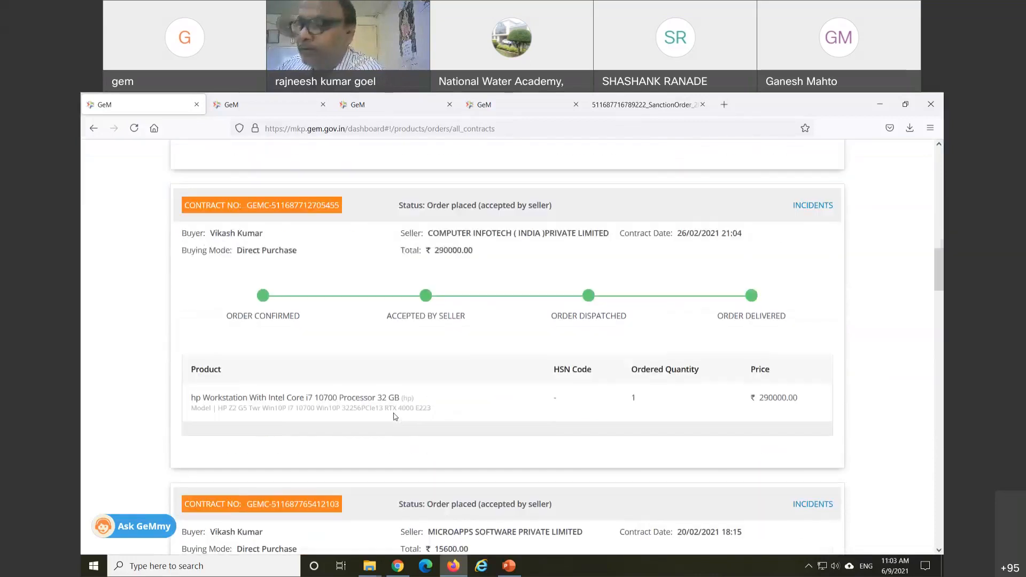
{"action": "scroll", "coordinate": [395, 416], "scroll_direction": "down", "scroll_amount": 9}
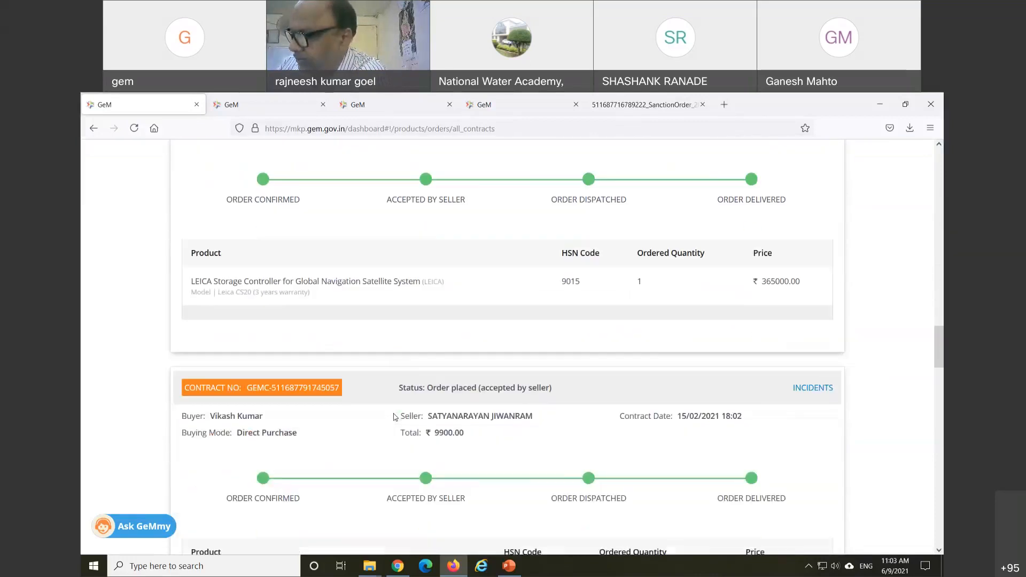
{"action": "scroll", "coordinate": [395, 417], "scroll_direction": "down", "scroll_amount": 4}
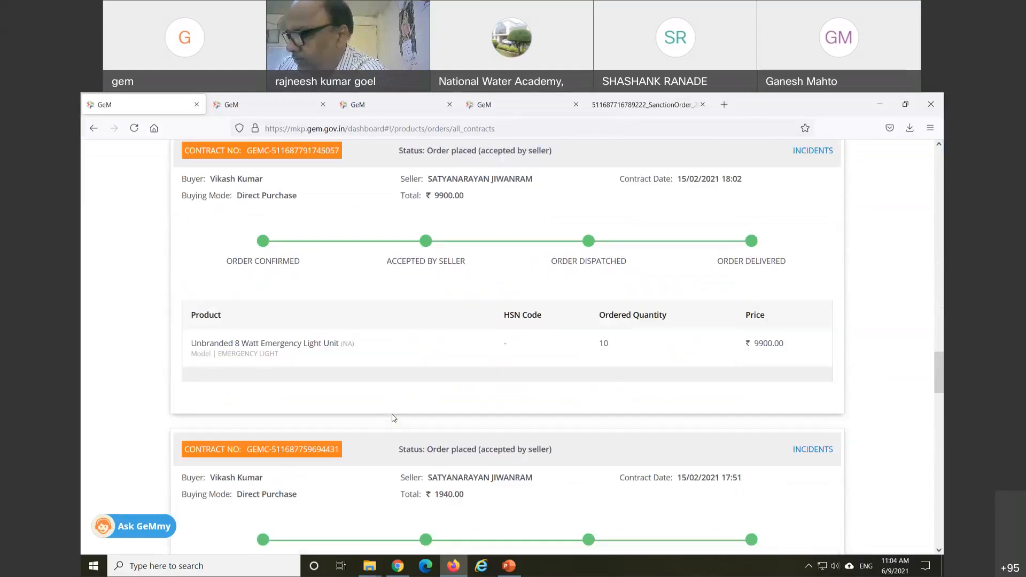
{"action": "scroll", "coordinate": [394, 418], "scroll_direction": "up", "scroll_amount": 1}
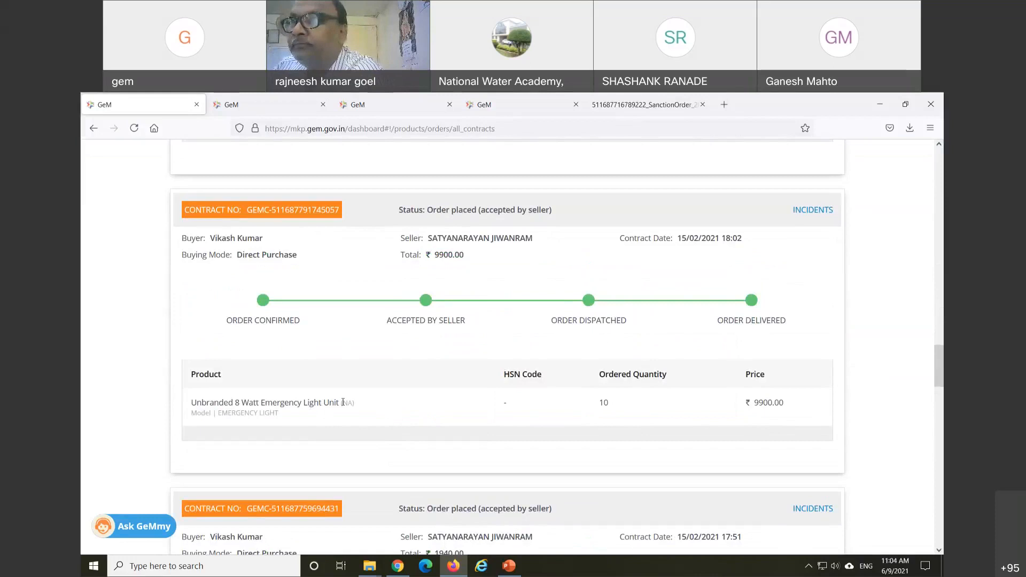
{"action": "scroll", "coordinate": [342, 402], "scroll_direction": "down", "scroll_amount": 5}
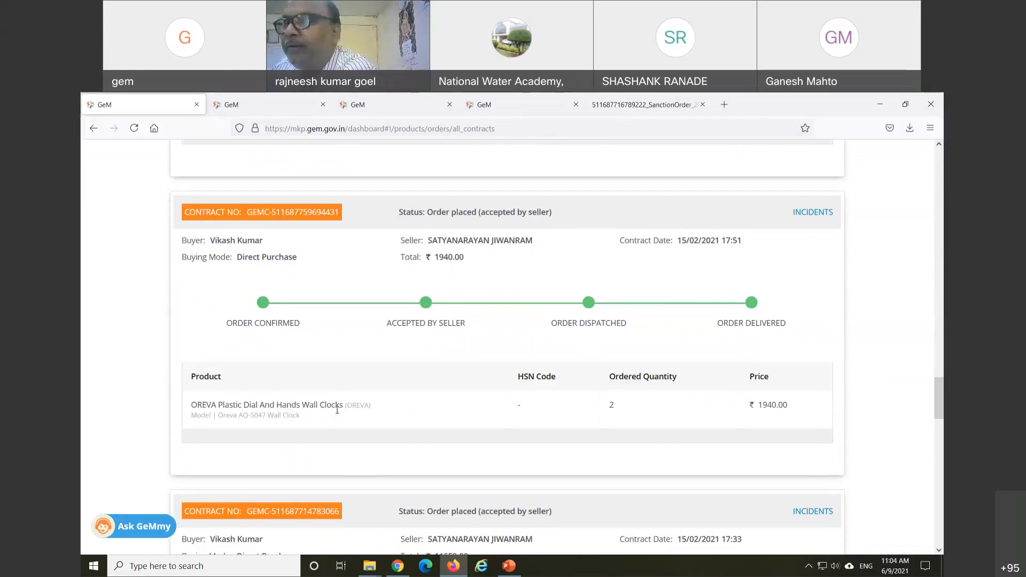
{"action": "scroll", "coordinate": [337, 410], "scroll_direction": "down", "scroll_amount": 3}
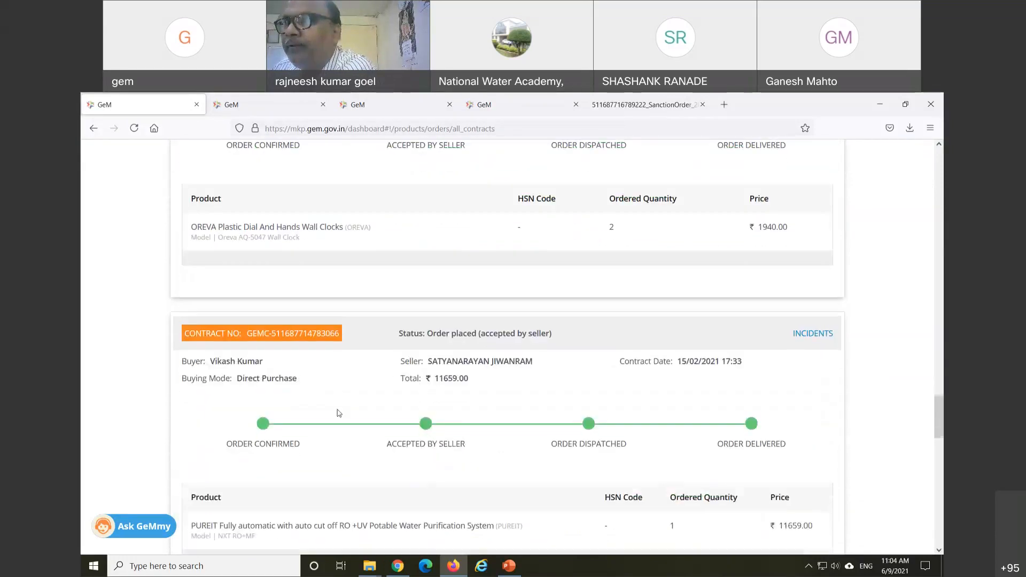
{"action": "scroll", "coordinate": [338, 409], "scroll_direction": "up", "scroll_amount": 2}
{"action": "scroll", "coordinate": [338, 409], "scroll_direction": "up", "scroll_amount": 2}
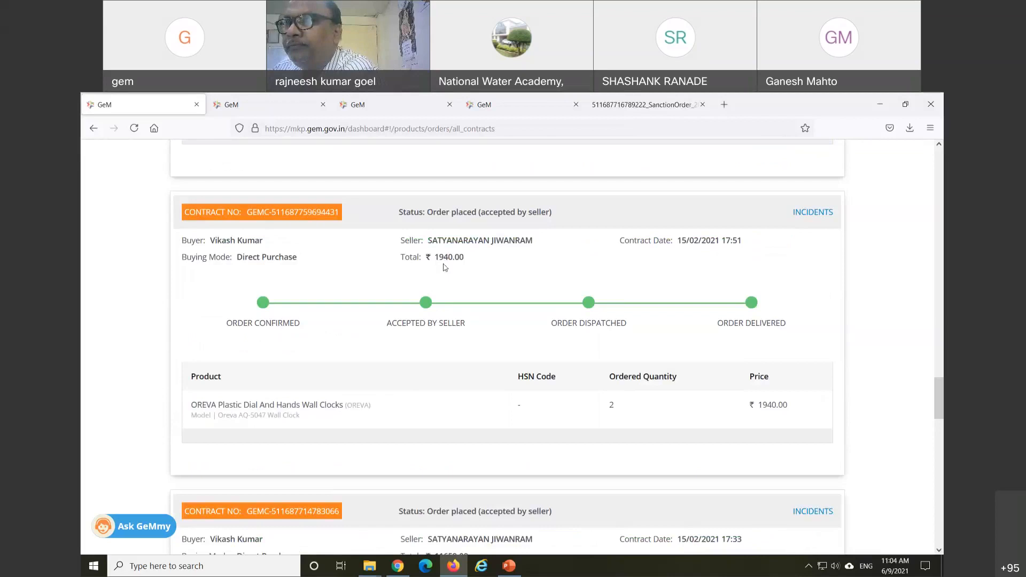
{"action": "scroll", "coordinate": [452, 342], "scroll_direction": "up", "scroll_amount": 5}
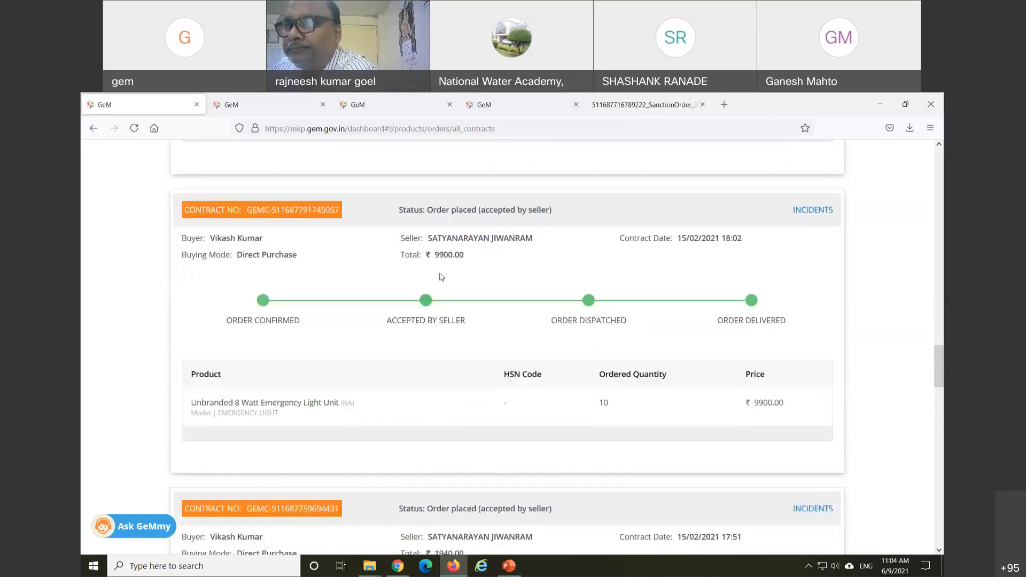
{"action": "scroll", "coordinate": [453, 369], "scroll_direction": "down", "scroll_amount": 3}
{"action": "scroll", "coordinate": [454, 375], "scroll_direction": "up", "scroll_amount": 4}
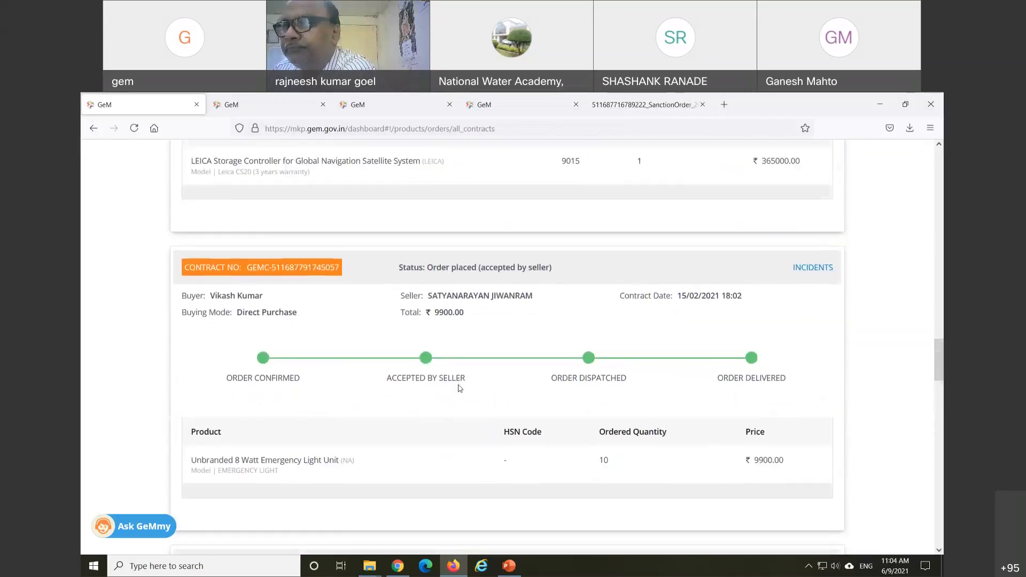
{"action": "scroll", "coordinate": [457, 380], "scroll_direction": "down", "scroll_amount": 4}
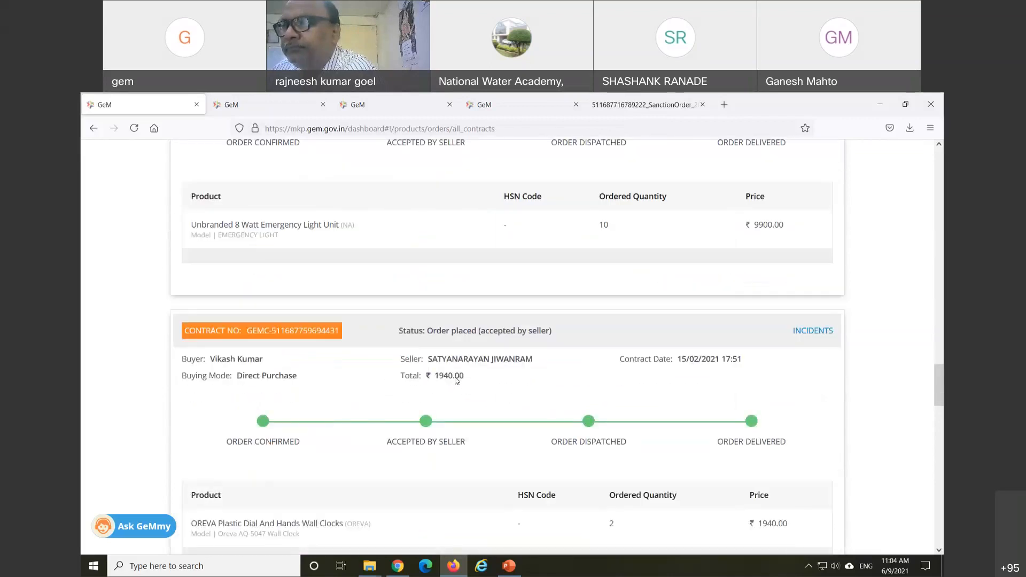
{"action": "scroll", "coordinate": [454, 378], "scroll_direction": "up", "scroll_amount": 3}
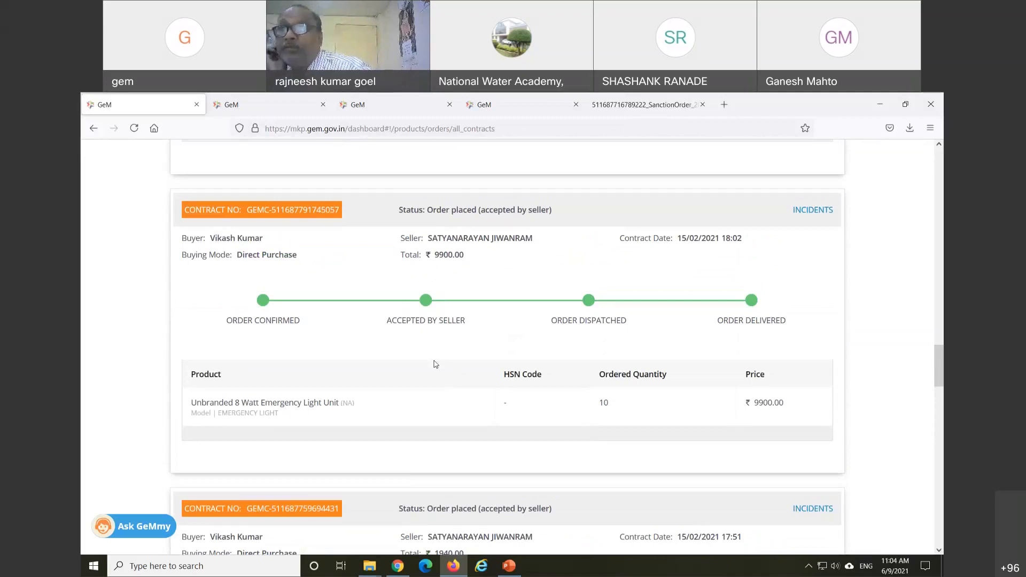
{"action": "scroll", "coordinate": [434, 364], "scroll_direction": "down", "scroll_amount": 8}
{"action": "scroll", "coordinate": [433, 366], "scroll_direction": "down", "scroll_amount": 1}
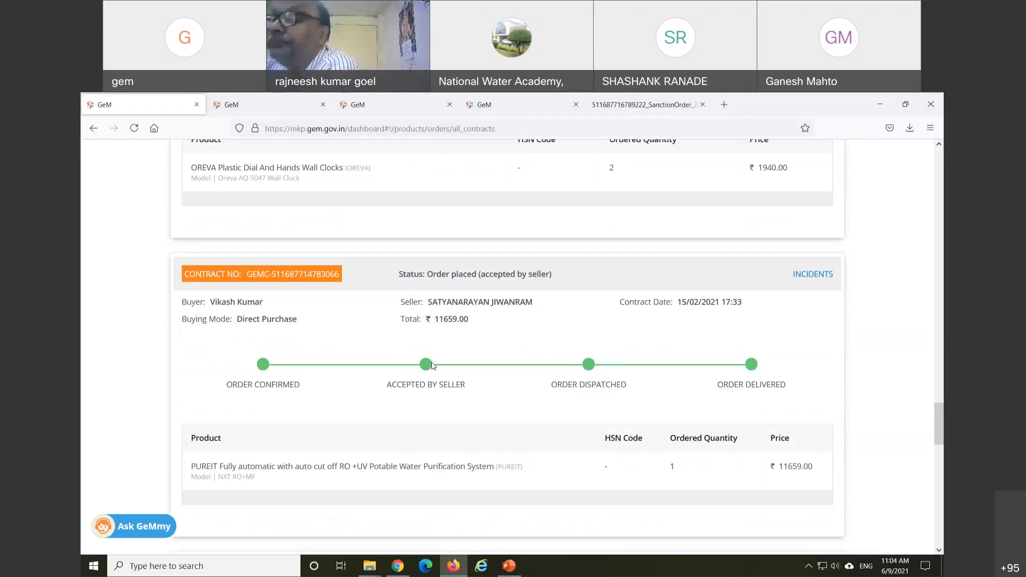
{"action": "scroll", "coordinate": [433, 366], "scroll_direction": "down", "scroll_amount": 2}
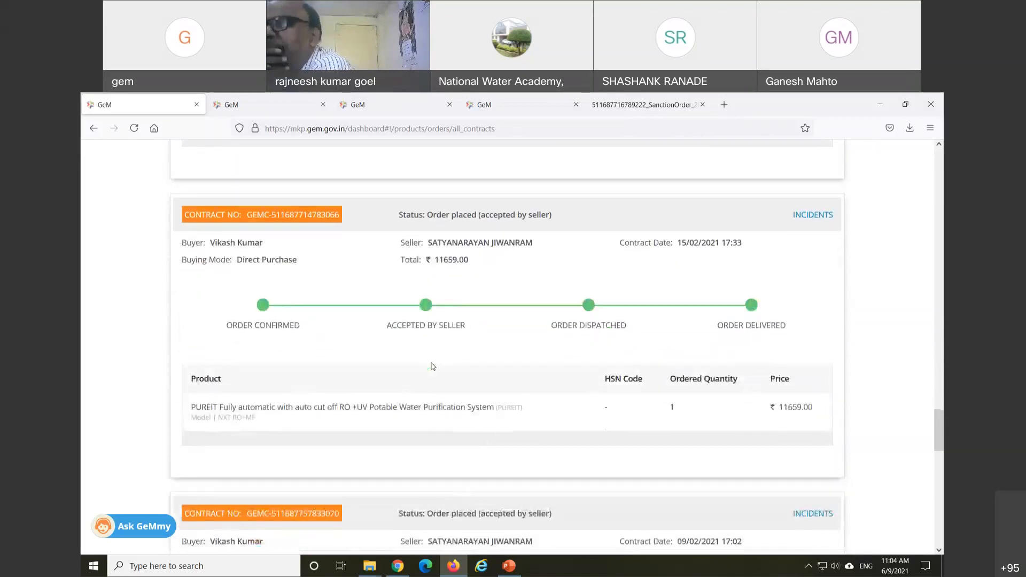
{"action": "scroll", "coordinate": [432, 366], "scroll_direction": "down", "scroll_amount": 3}
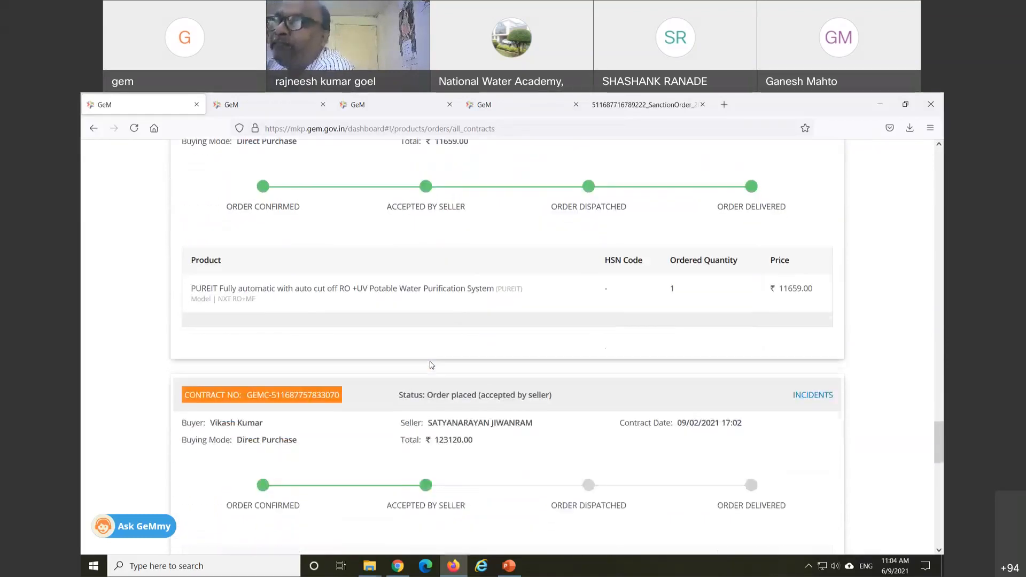
{"action": "scroll", "coordinate": [433, 365], "scroll_direction": "down", "scroll_amount": 2}
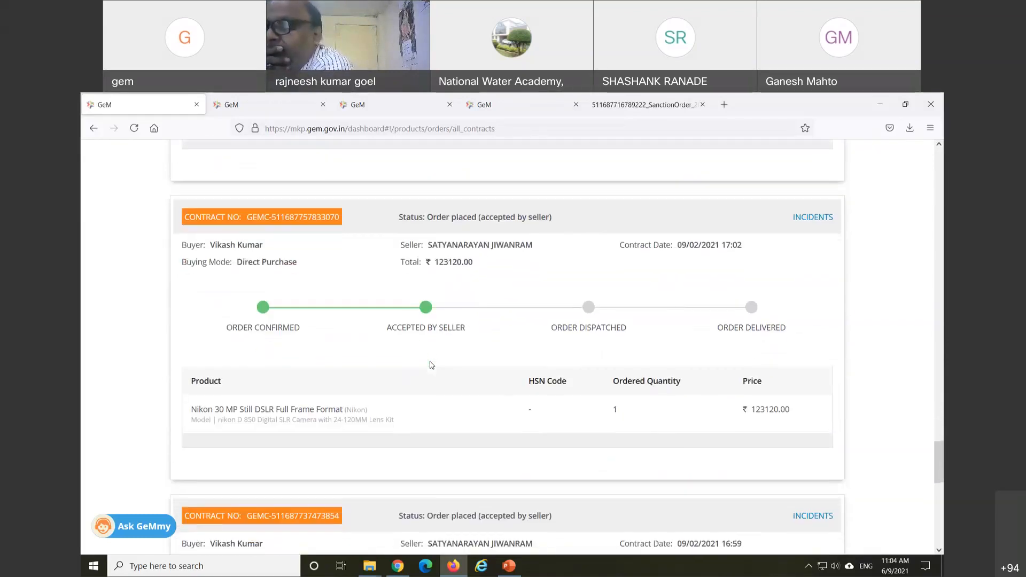
{"action": "scroll", "coordinate": [432, 365], "scroll_direction": "down", "scroll_amount": 1}
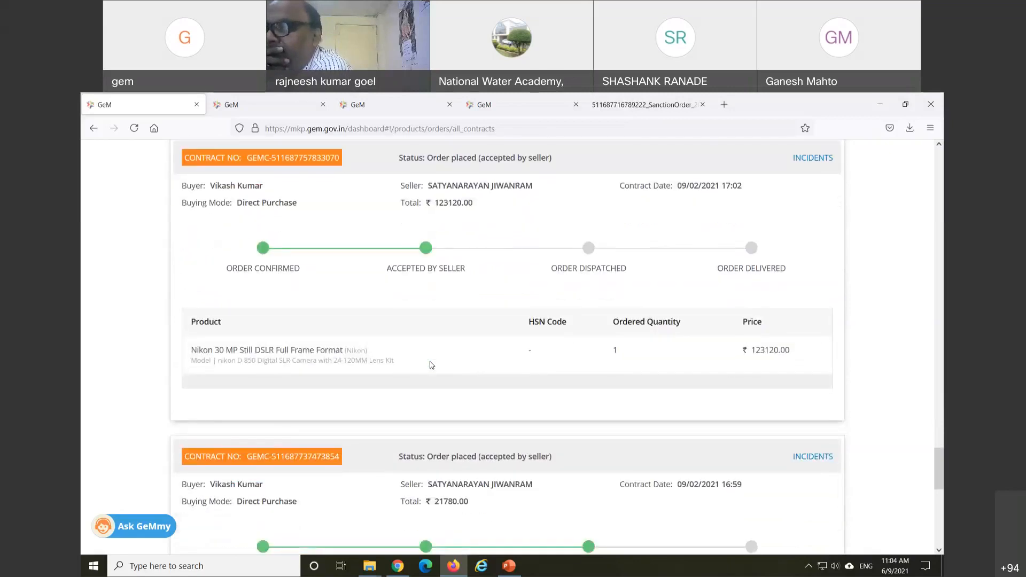
{"action": "scroll", "coordinate": [417, 363], "scroll_direction": "up", "scroll_amount": 1}
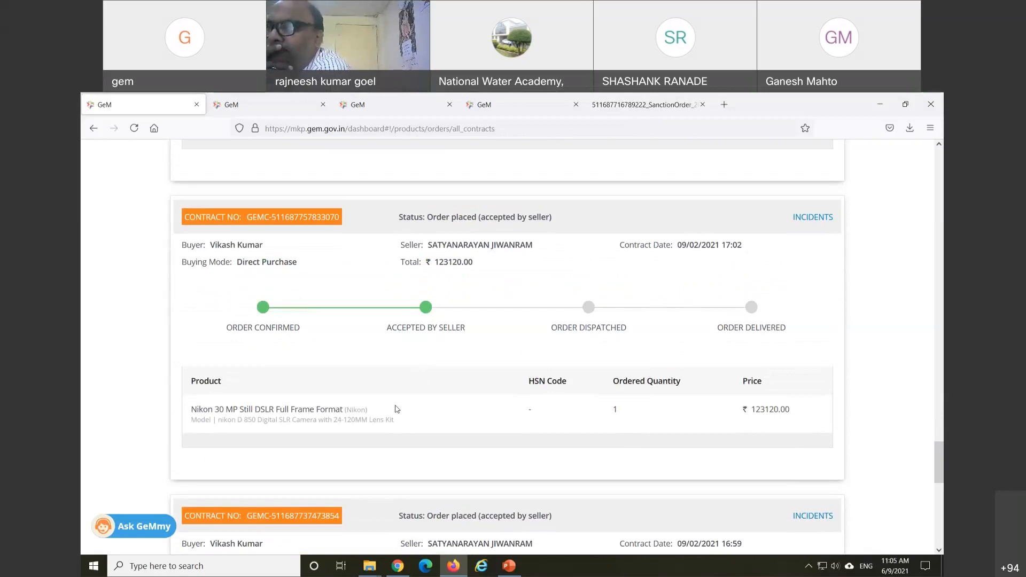
Step: Open the Nikon DSLR contract's Order Summary
{"action": "left_click", "coordinate": [277, 227]}
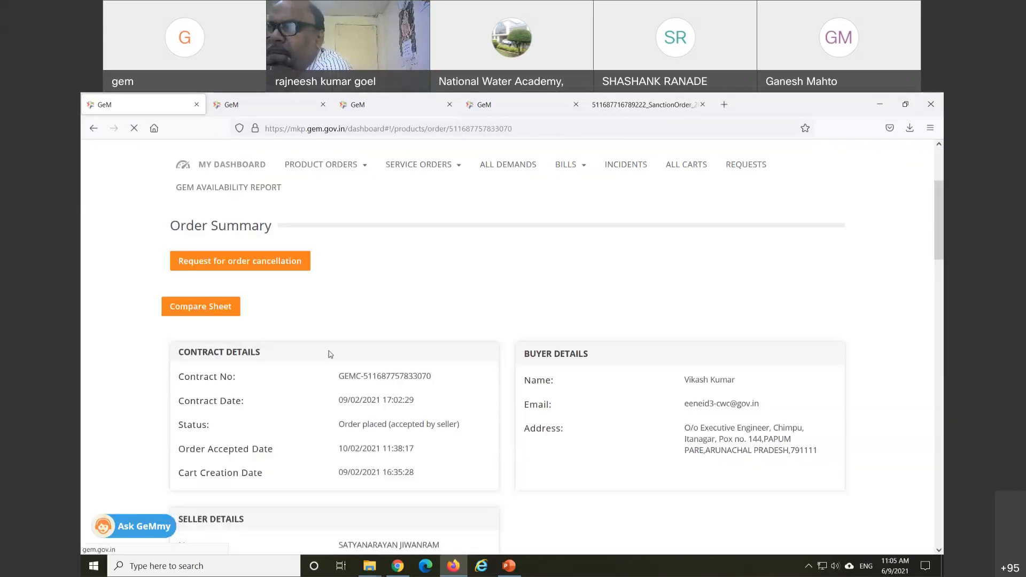
{"action": "scroll", "coordinate": [329, 351], "scroll_direction": "down", "scroll_amount": 2}
{"action": "scroll", "coordinate": [329, 352], "scroll_direction": "down", "scroll_amount": 2}
{"action": "scroll", "coordinate": [329, 354], "scroll_direction": "up", "scroll_amount": 4}
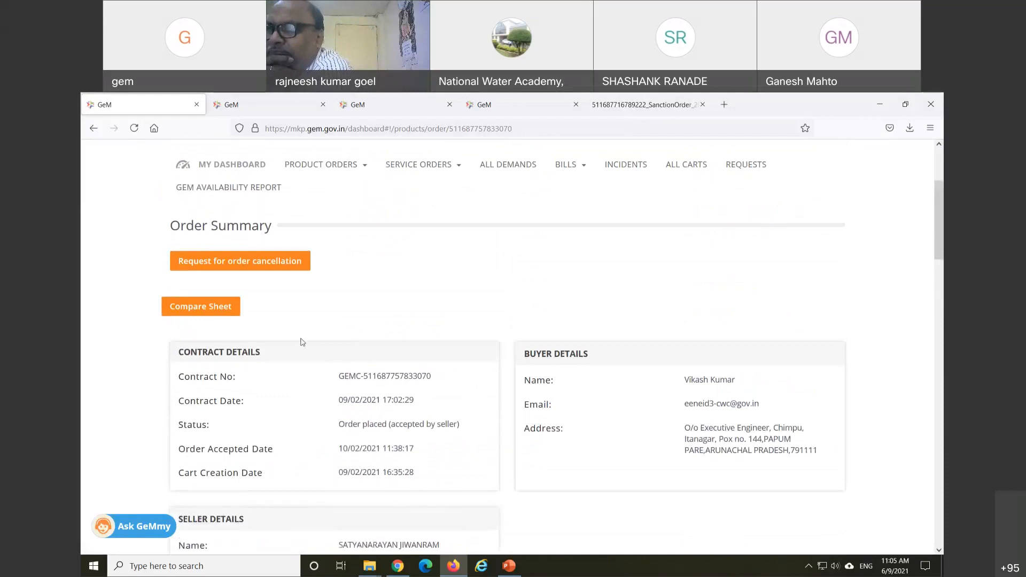
Step: Review its four-camera Compare Sheet, including image sensor specs and ISO maxima 12800–51200
{"action": "left_click", "coordinate": [225, 312]}
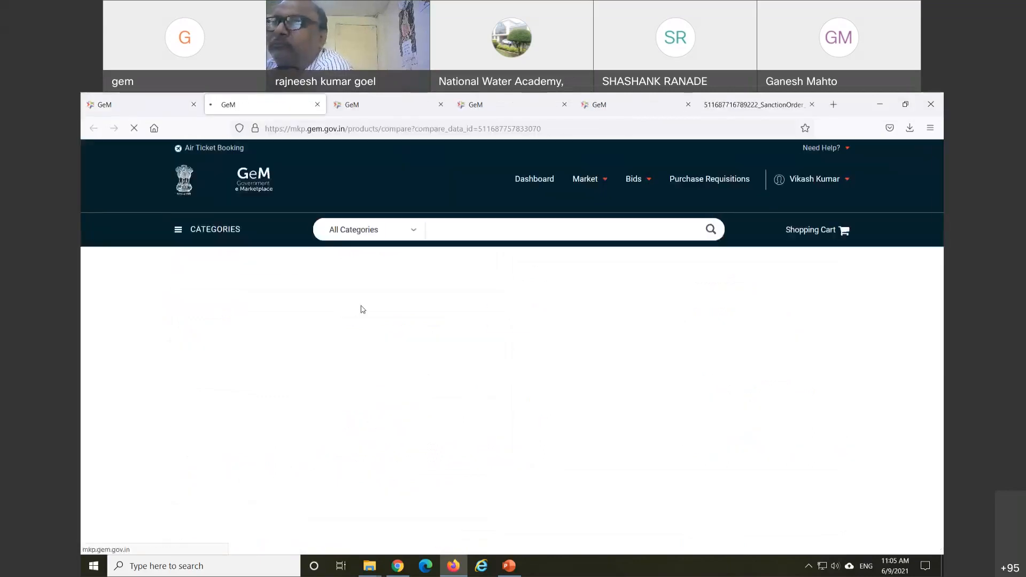
{"action": "scroll", "coordinate": [362, 311], "scroll_direction": "down", "scroll_amount": 2}
{"action": "scroll", "coordinate": [363, 312], "scroll_direction": "down", "scroll_amount": 4}
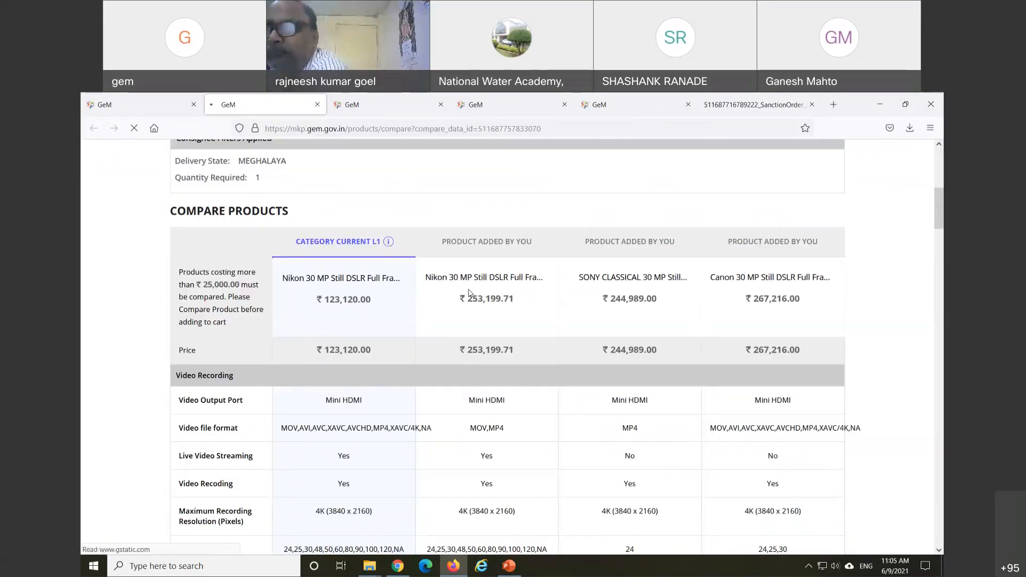
{"action": "scroll", "coordinate": [478, 317], "scroll_direction": "down", "scroll_amount": 1}
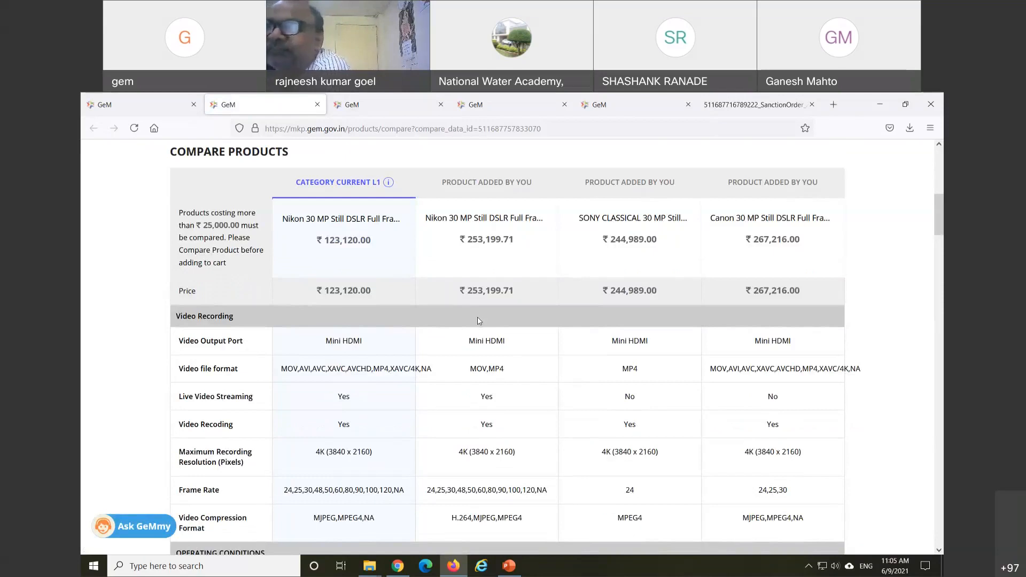
{"action": "scroll", "coordinate": [487, 309], "scroll_direction": "down", "scroll_amount": 2}
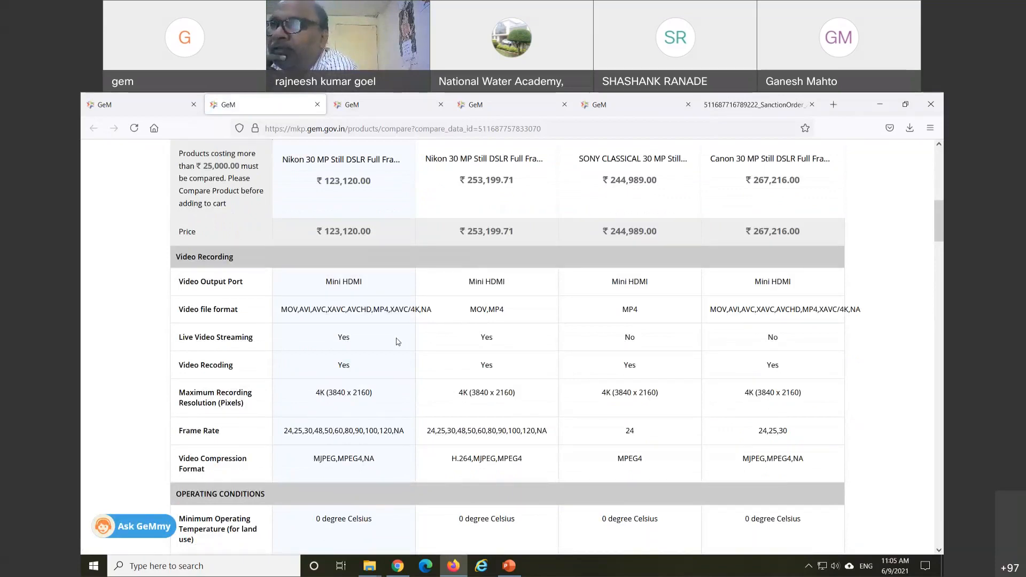
{"action": "scroll", "coordinate": [396, 342], "scroll_direction": "down", "scroll_amount": 3}
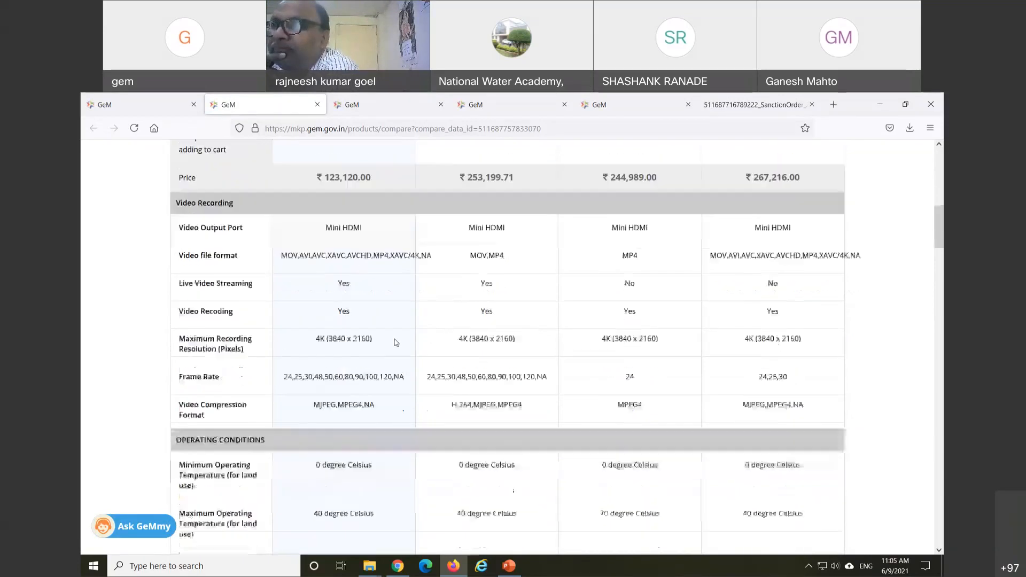
{"action": "scroll", "coordinate": [395, 343], "scroll_direction": "down", "scroll_amount": 3}
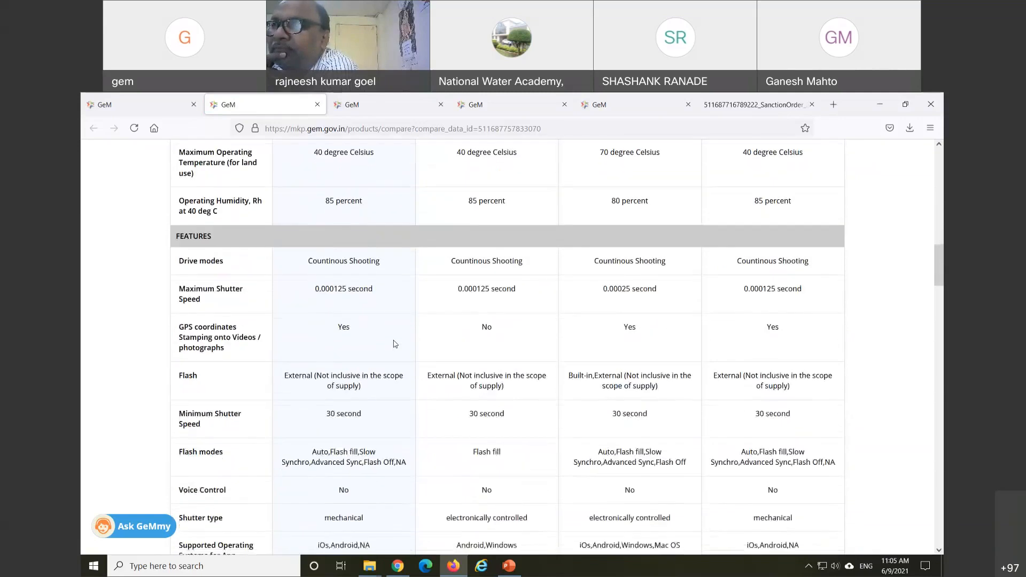
{"action": "scroll", "coordinate": [395, 344], "scroll_direction": "down", "scroll_amount": 2}
{"action": "scroll", "coordinate": [395, 344], "scroll_direction": "down", "scroll_amount": 2}
{"action": "scroll", "coordinate": [394, 344], "scroll_direction": "down", "scroll_amount": 4}
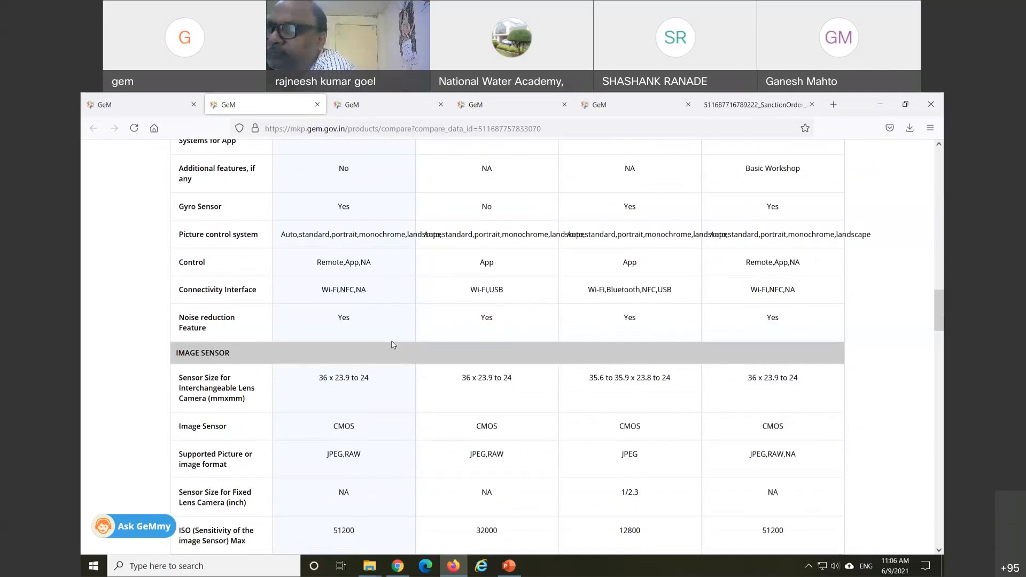
{"action": "scroll", "coordinate": [436, 394], "scroll_direction": "down", "scroll_amount": 3}
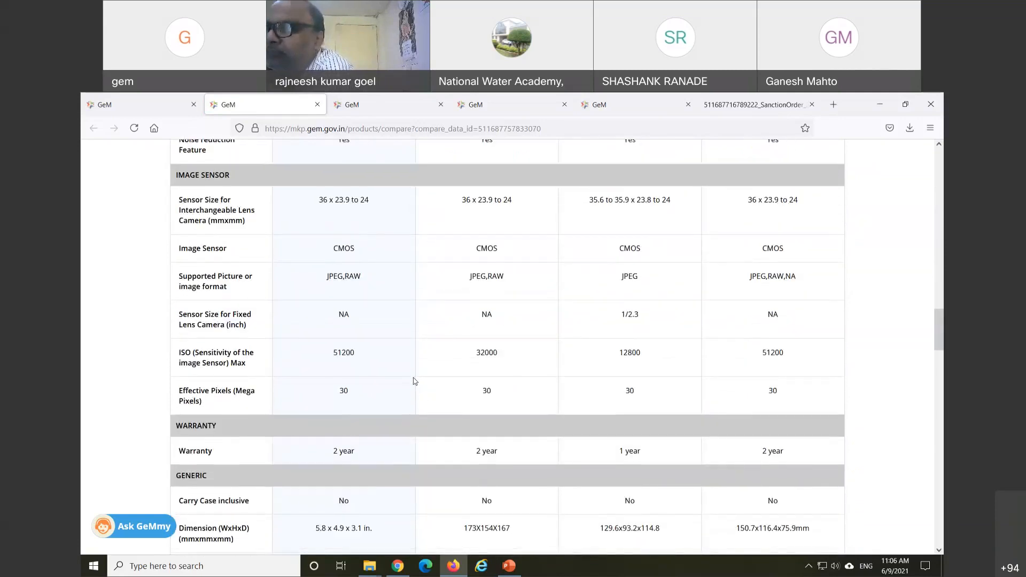
{"action": "scroll", "coordinate": [415, 381], "scroll_direction": "down", "scroll_amount": 2}
{"action": "scroll", "coordinate": [415, 381], "scroll_direction": "down", "scroll_amount": 1}
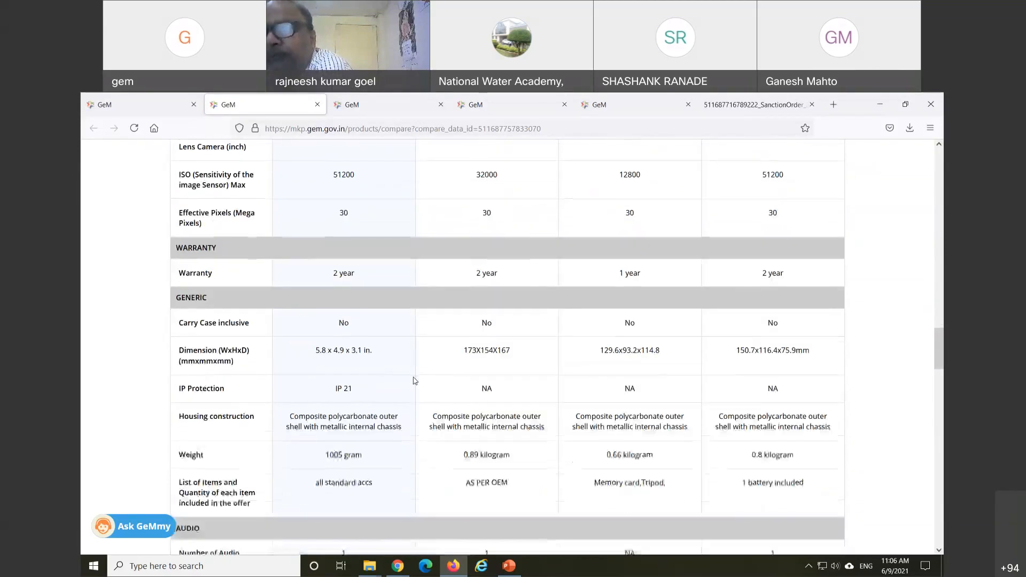
{"action": "scroll", "coordinate": [415, 380], "scroll_direction": "down", "scroll_amount": 1}
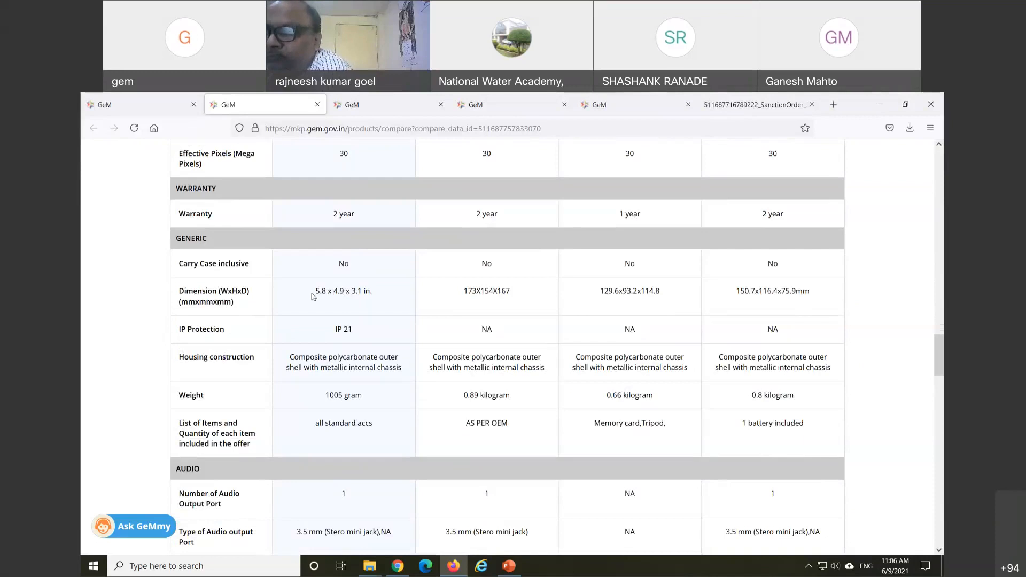
{"action": "left_click_drag", "start_coordinate": [317, 291], "coordinate": [821, 292]}
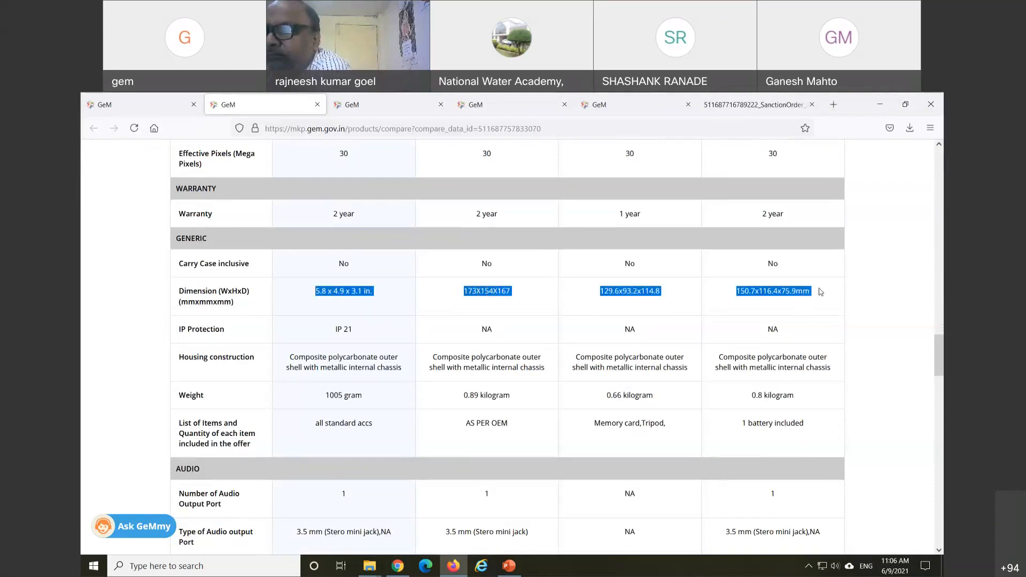
{"action": "left_click", "coordinate": [373, 315]}
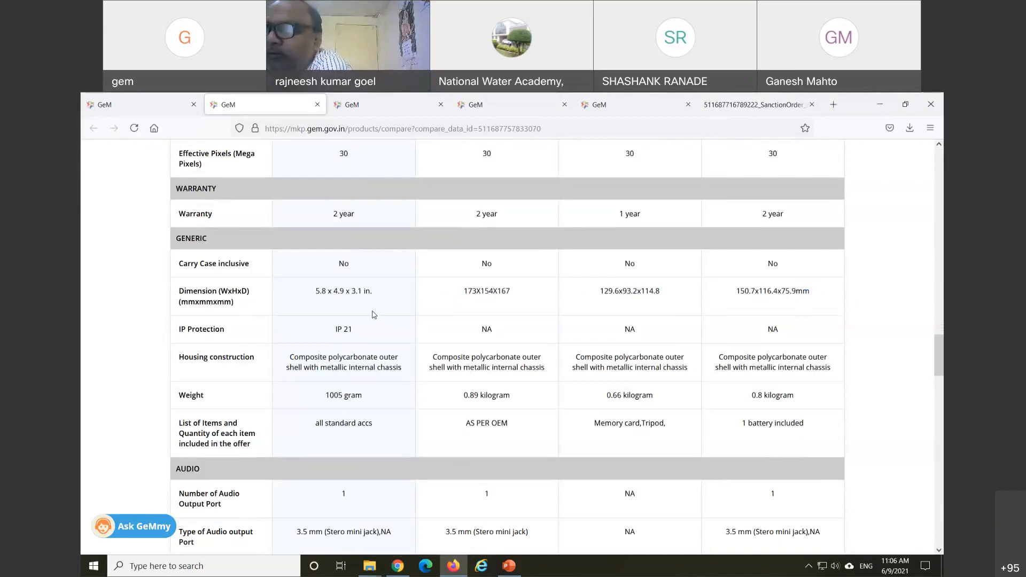
{"action": "scroll", "coordinate": [373, 326], "scroll_direction": "down", "scroll_amount": 2}
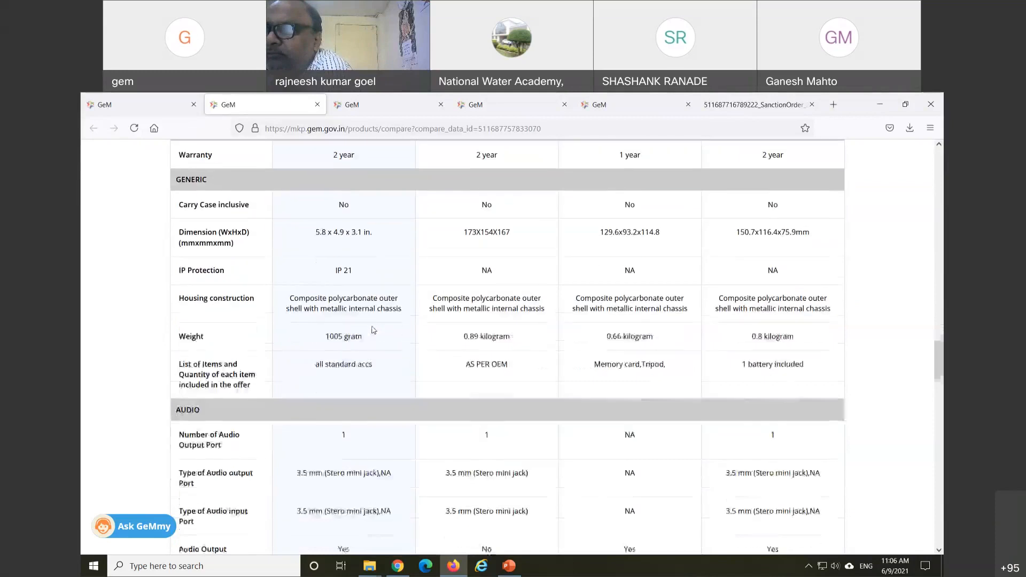
{"action": "scroll", "coordinate": [374, 330], "scroll_direction": "down", "scroll_amount": 4}
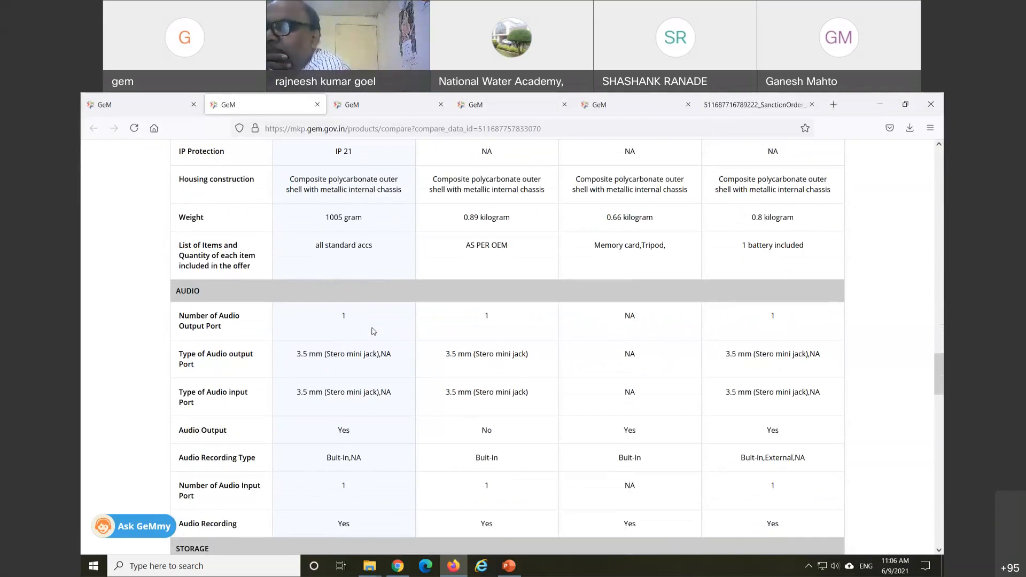
{"action": "scroll", "coordinate": [372, 331], "scroll_direction": "down", "scroll_amount": 3}
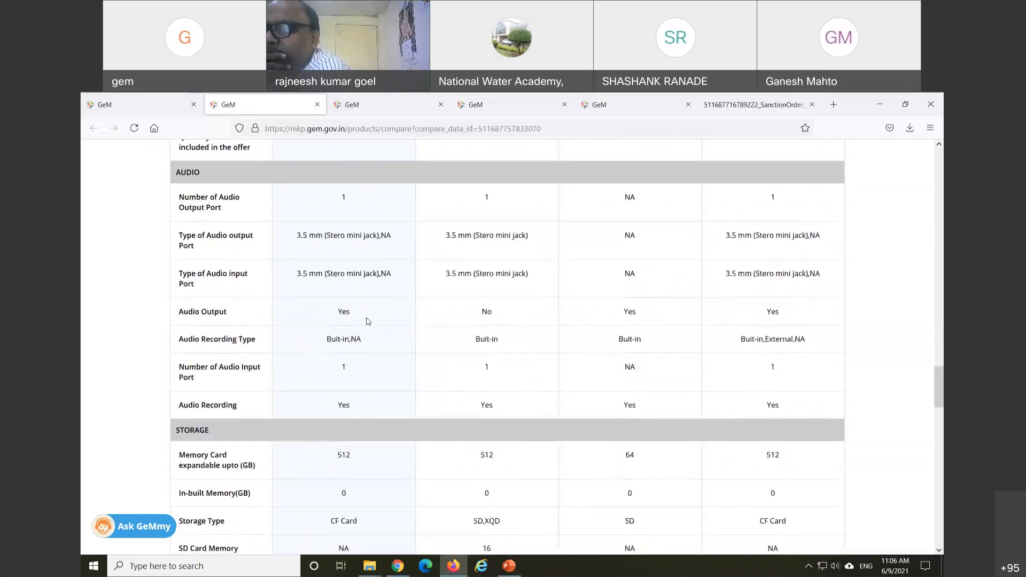
{"action": "scroll", "coordinate": [366, 325], "scroll_direction": "down", "scroll_amount": 3}
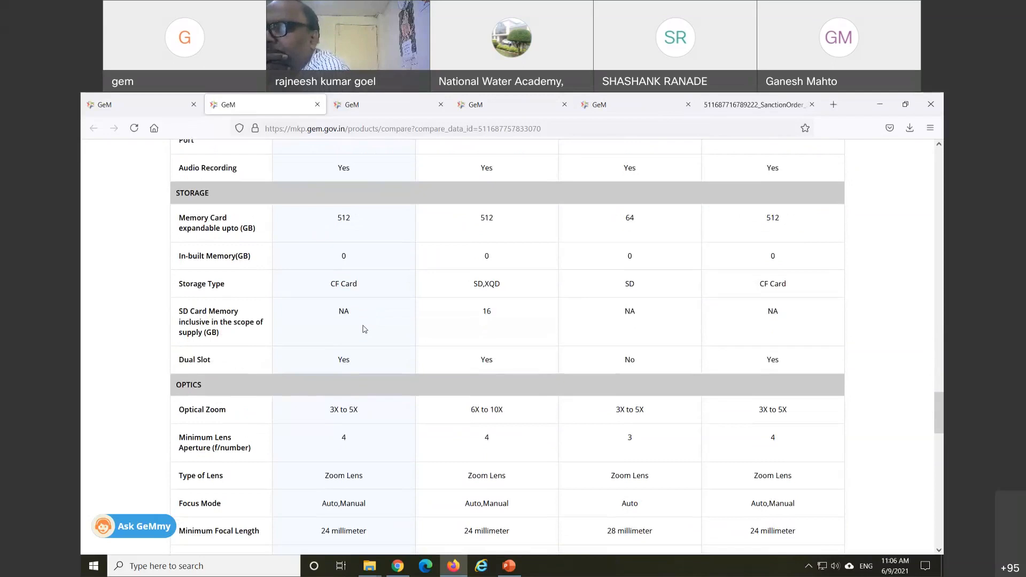
{"action": "scroll", "coordinate": [363, 329], "scroll_direction": "down", "scroll_amount": 1}
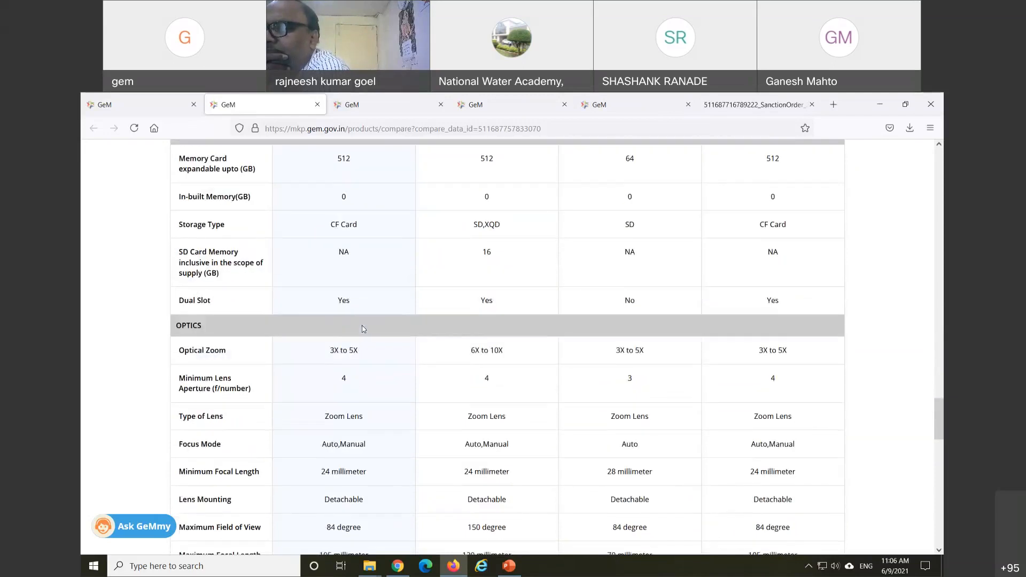
{"action": "scroll", "coordinate": [362, 329], "scroll_direction": "down", "scroll_amount": 1}
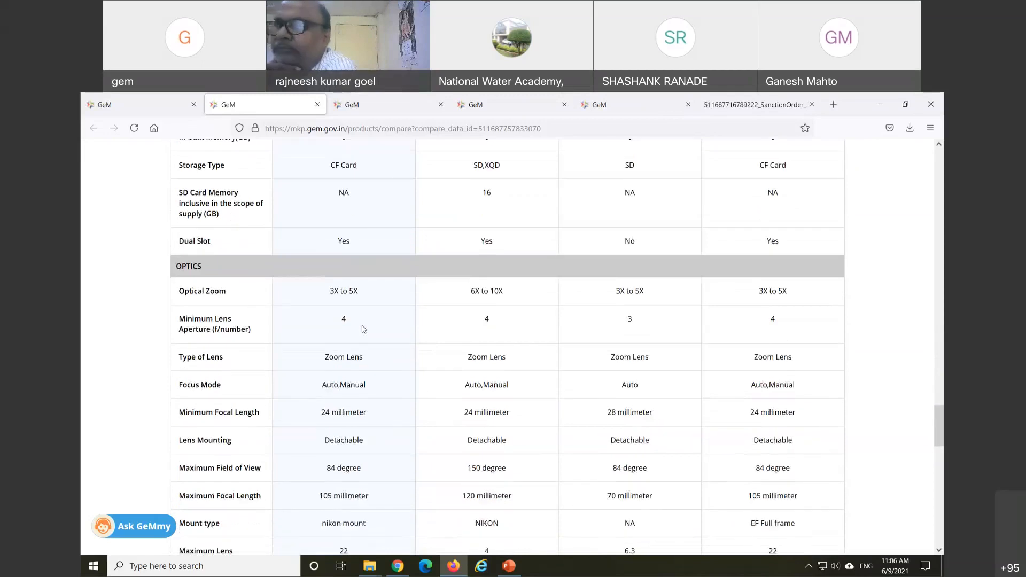
{"action": "scroll", "coordinate": [362, 329], "scroll_direction": "down", "scroll_amount": 4}
{"action": "scroll", "coordinate": [358, 330], "scroll_direction": "up", "scroll_amount": 9}
{"action": "scroll", "coordinate": [353, 329], "scroll_direction": "up", "scroll_amount": 15}
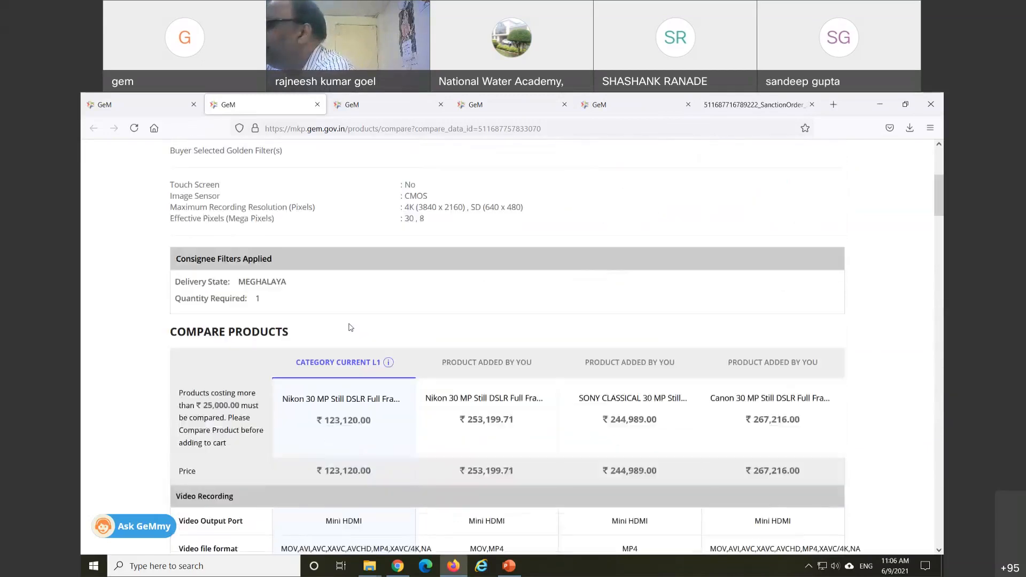
{"action": "scroll", "coordinate": [350, 328], "scroll_direction": "up", "scroll_amount": 5}
Step: Return to the first GeM tab, open All Contracts, and scroll to the bottom of the list
{"action": "left_click", "coordinate": [131, 97]}
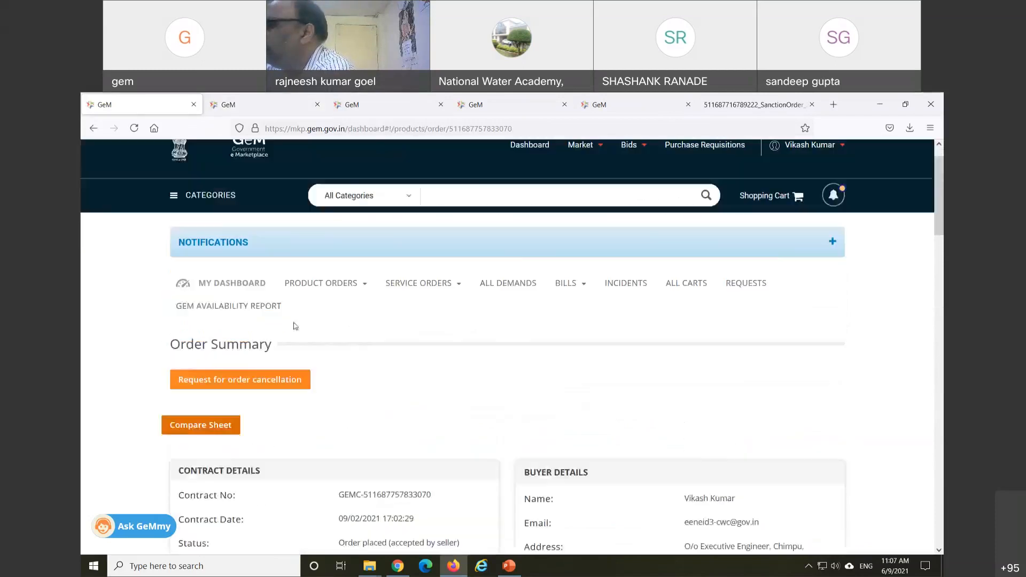
{"action": "left_click", "coordinate": [339, 287]}
{"action": "left_click", "coordinate": [330, 303]}
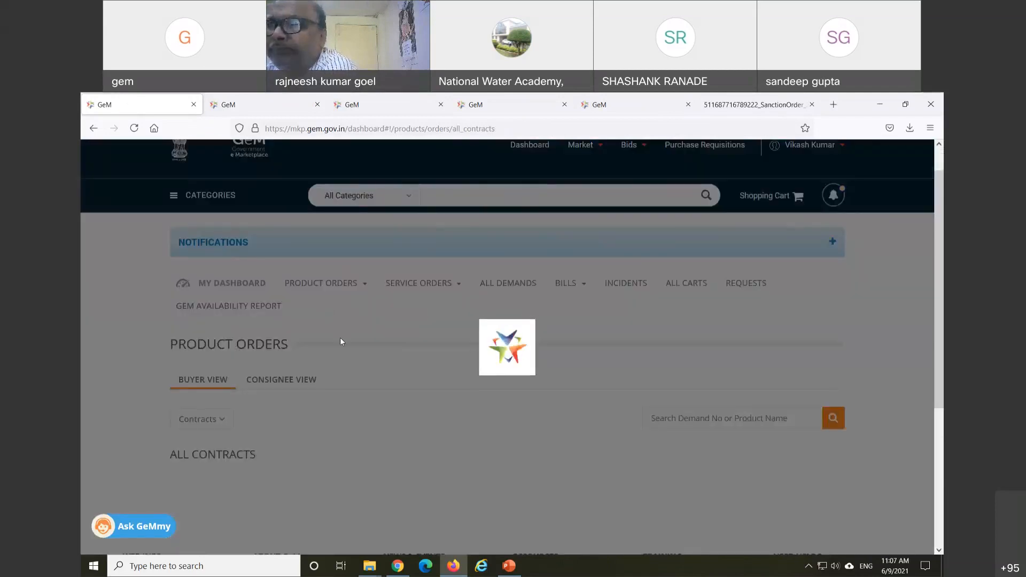
{"action": "scroll", "coordinate": [367, 399], "scroll_direction": "down", "scroll_amount": 3}
{"action": "scroll", "coordinate": [367, 400], "scroll_direction": "down", "scroll_amount": 10}
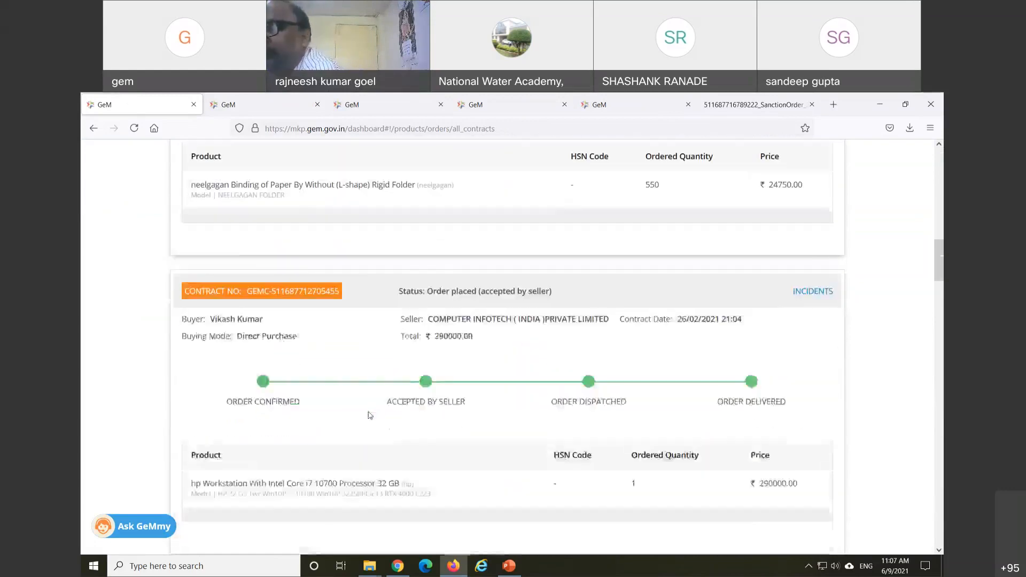
{"action": "scroll", "coordinate": [368, 415], "scroll_direction": "down", "scroll_amount": 10}
{"action": "scroll", "coordinate": [365, 423], "scroll_direction": "down", "scroll_amount": 10}
{"action": "scroll", "coordinate": [360, 427], "scroll_direction": "down", "scroll_amount": 2}
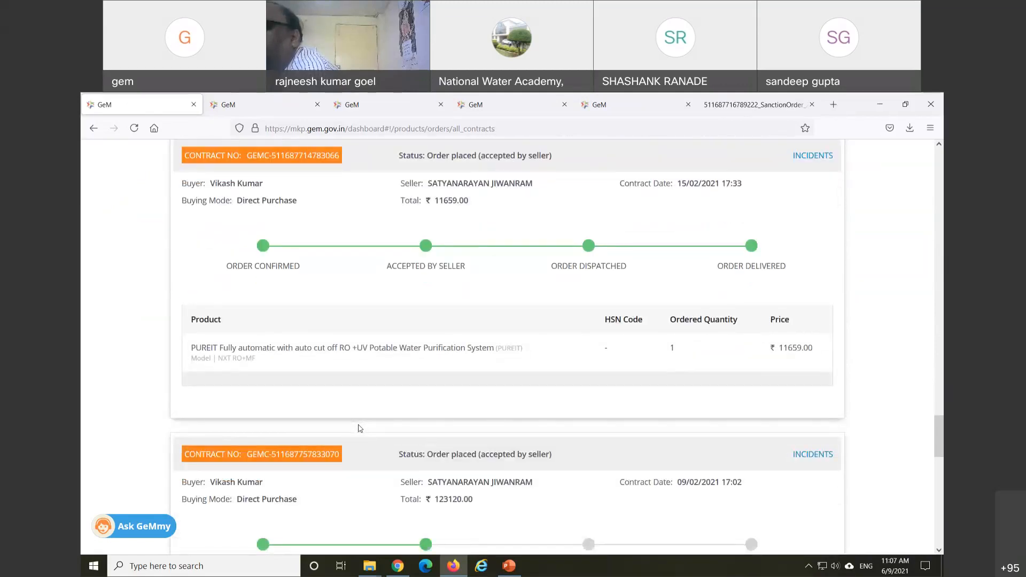
{"action": "scroll", "coordinate": [360, 428], "scroll_direction": "down", "scroll_amount": 8}
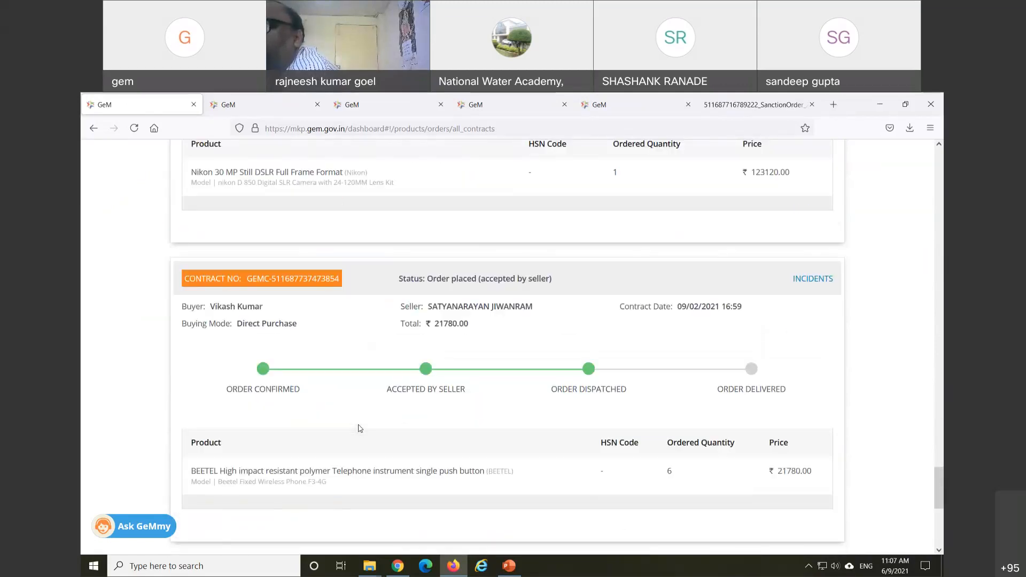
{"action": "scroll", "coordinate": [361, 427], "scroll_direction": "down", "scroll_amount": 4}
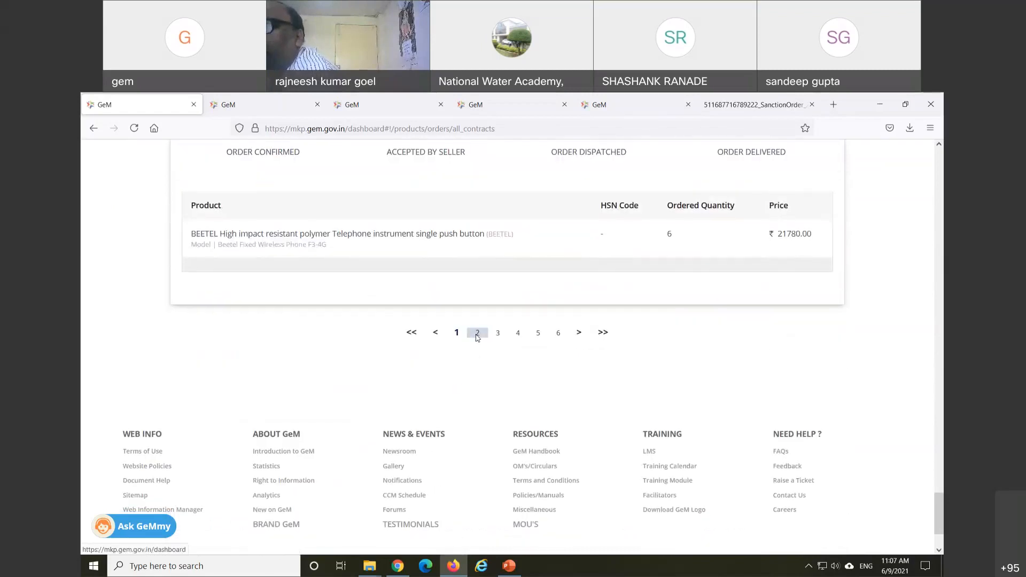
Step: Go to page 2 of the contracts and scroll back to the top
{"action": "left_click", "coordinate": [476, 338]}
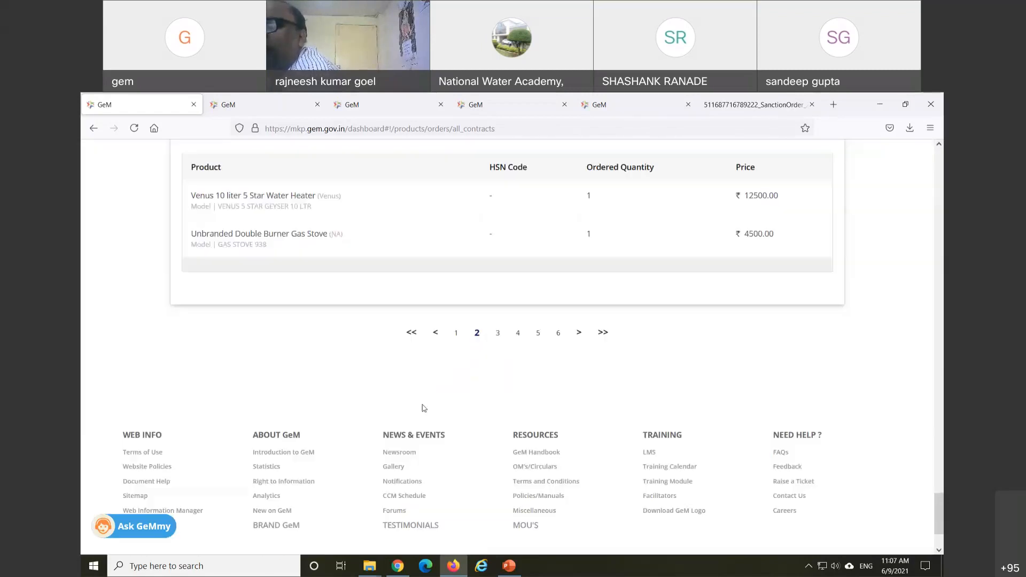
{"action": "scroll", "coordinate": [417, 409], "scroll_direction": "up", "scroll_amount": 2}
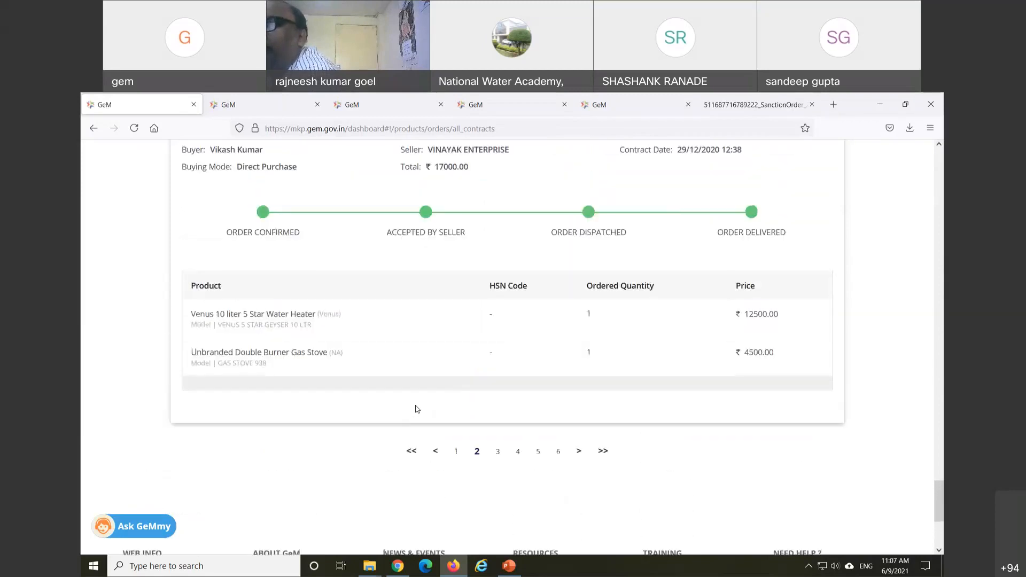
{"action": "scroll", "coordinate": [417, 409], "scroll_direction": "up", "scroll_amount": 20}
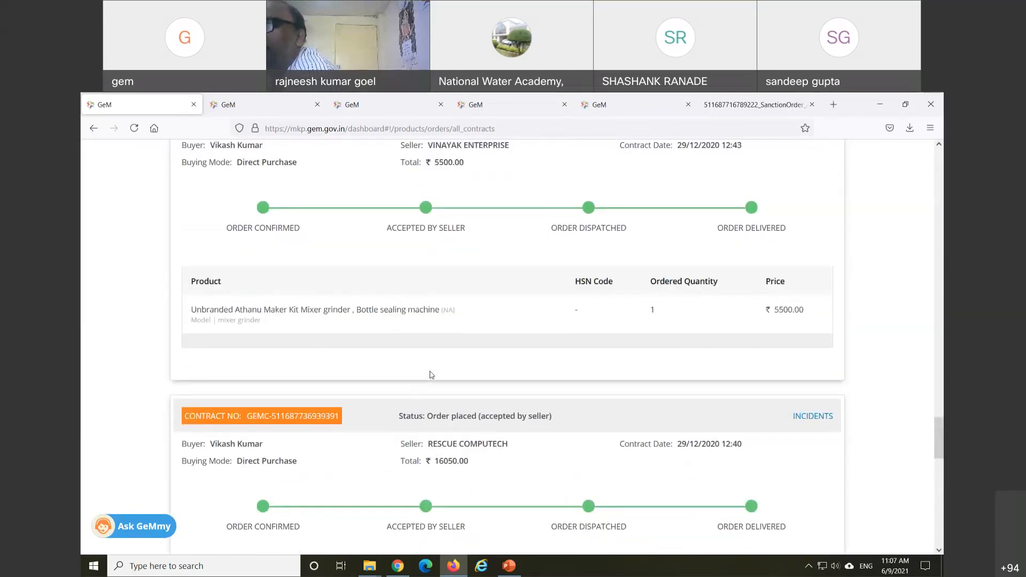
{"action": "scroll", "coordinate": [431, 375], "scroll_direction": "up", "scroll_amount": 12}
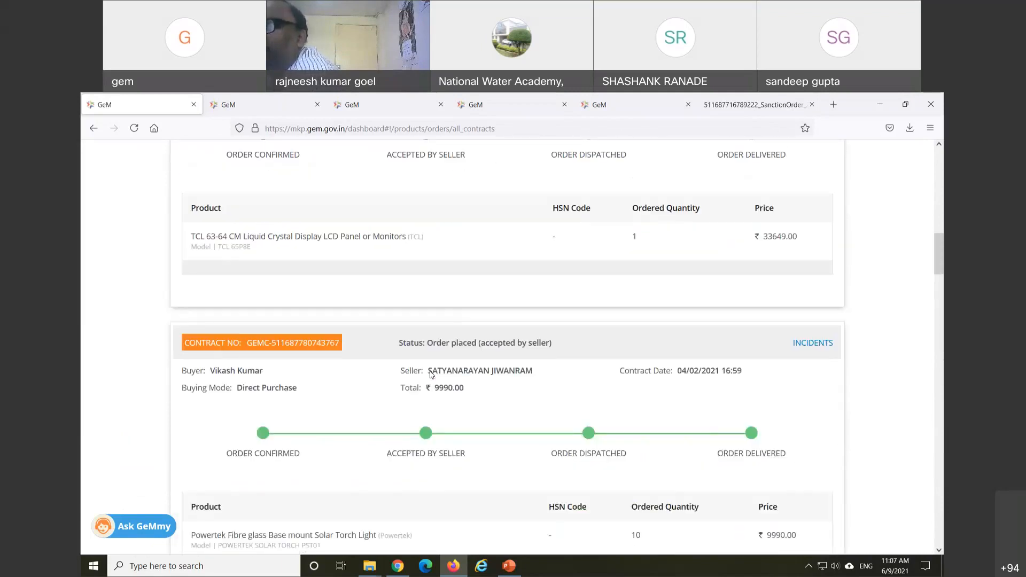
{"action": "scroll", "coordinate": [431, 375], "scroll_direction": "up", "scroll_amount": 10}
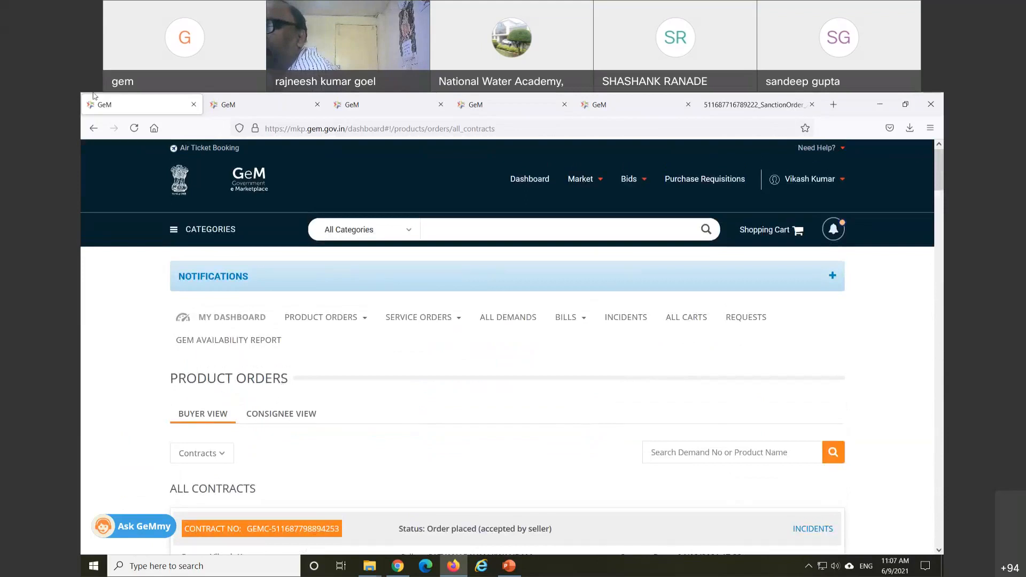
Step: Choose List of Bids from the Bids menu
{"action": "mouse_move", "coordinate": [631, 177]}
{"action": "left_click", "coordinate": [637, 201]}
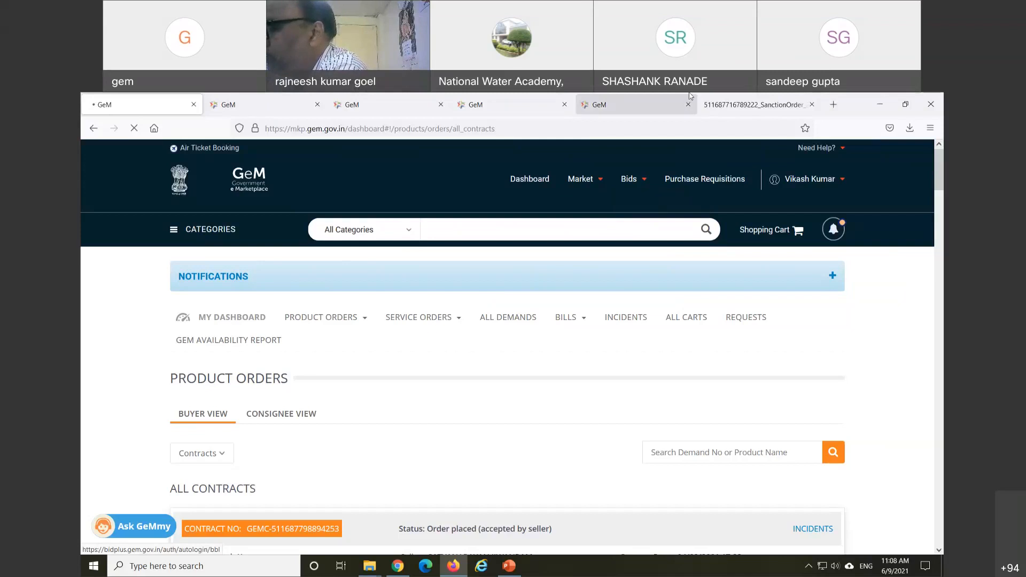
Step: Close the four extra GeM tabs and the SanctionOrder document tab
{"action": "left_click", "coordinate": [688, 107]}
{"action": "left_click", "coordinate": [565, 107]}
{"action": "left_click", "coordinate": [441, 105]}
{"action": "left_click", "coordinate": [317, 106]}
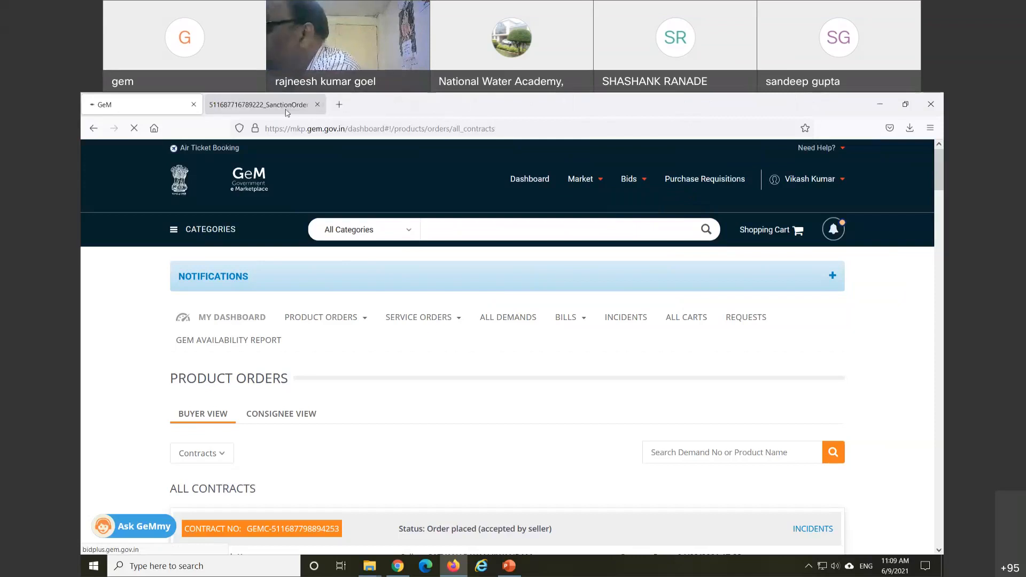
{"action": "left_click", "coordinate": [318, 106]}
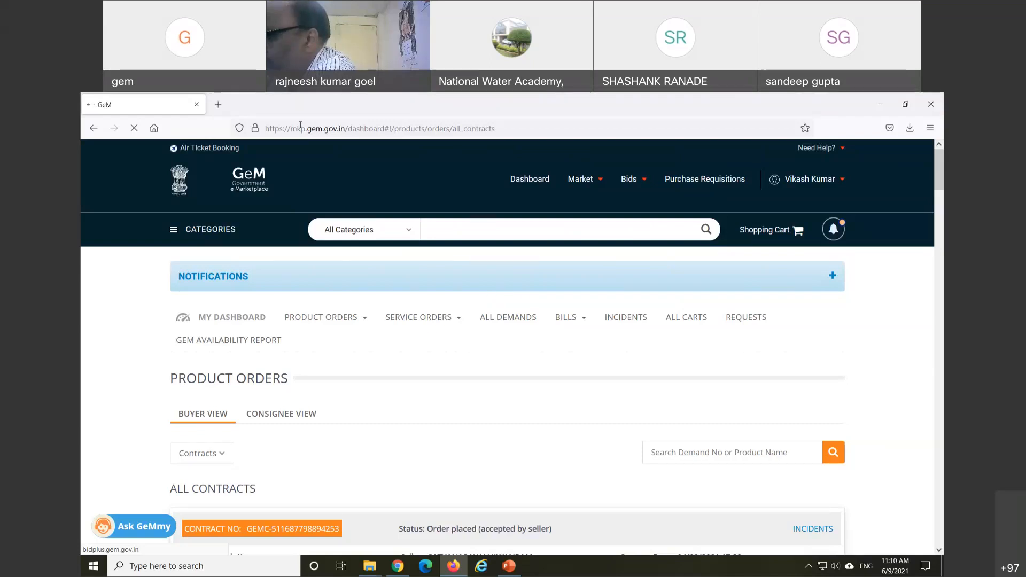
{"action": "scroll", "coordinate": [407, 272], "scroll_direction": "down", "scroll_amount": 6}
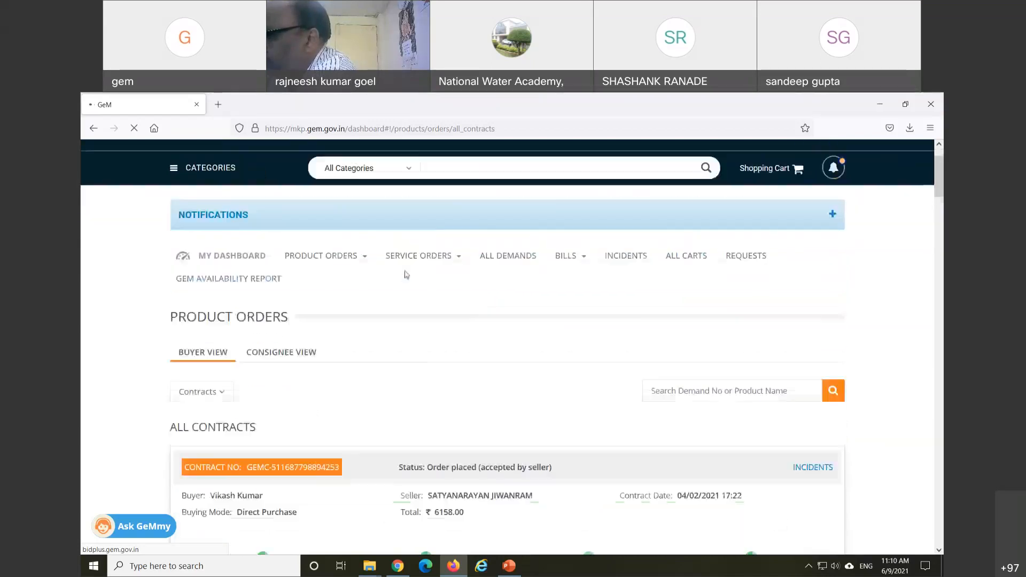
{"action": "scroll", "coordinate": [415, 299], "scroll_direction": "up", "scroll_amount": 6}
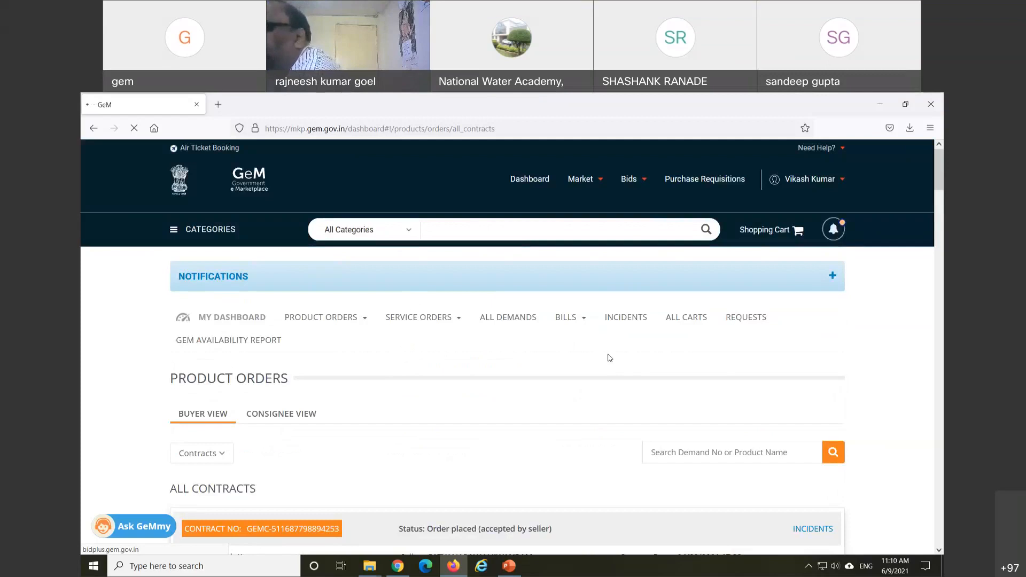
{"action": "scroll", "coordinate": [499, 346], "scroll_direction": "down", "scroll_amount": 4}
{"action": "scroll", "coordinate": [499, 346], "scroll_direction": "up", "scroll_amount": 4}
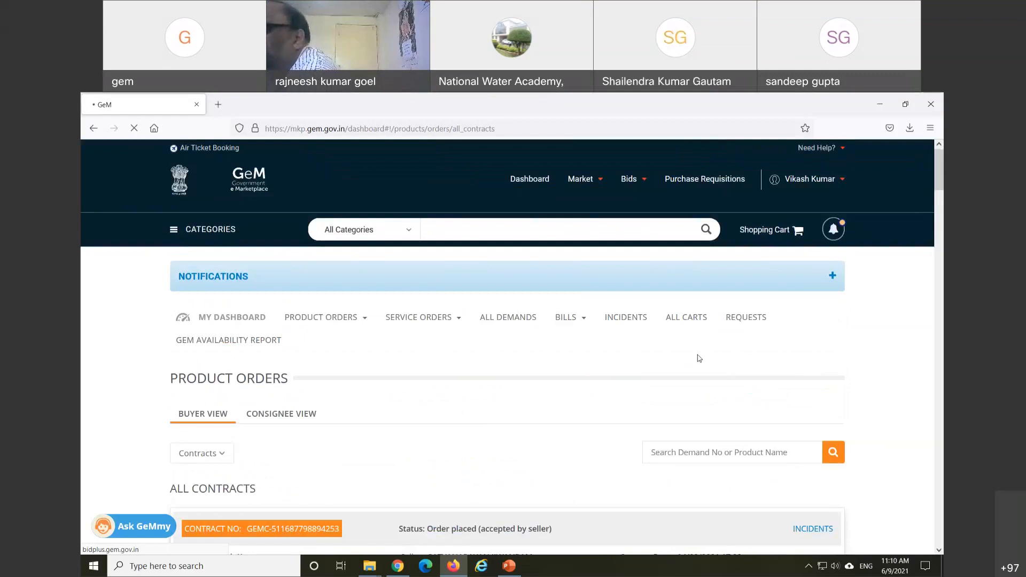
{"action": "mouse_move", "coordinate": [812, 181]}
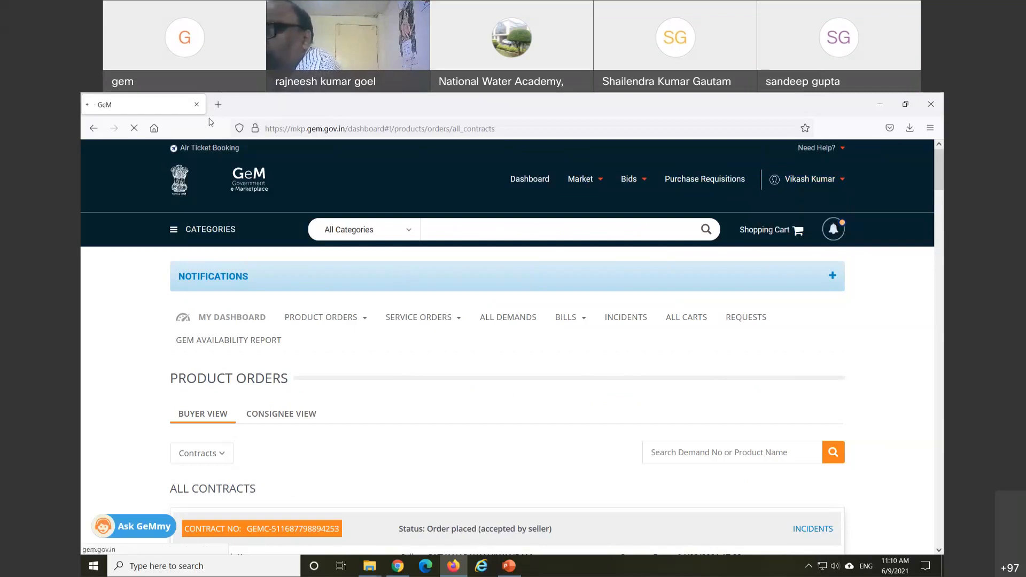
Step: Go to gem.gov.in in a fresh tab and open the Login page
{"action": "left_click", "coordinate": [218, 105]}
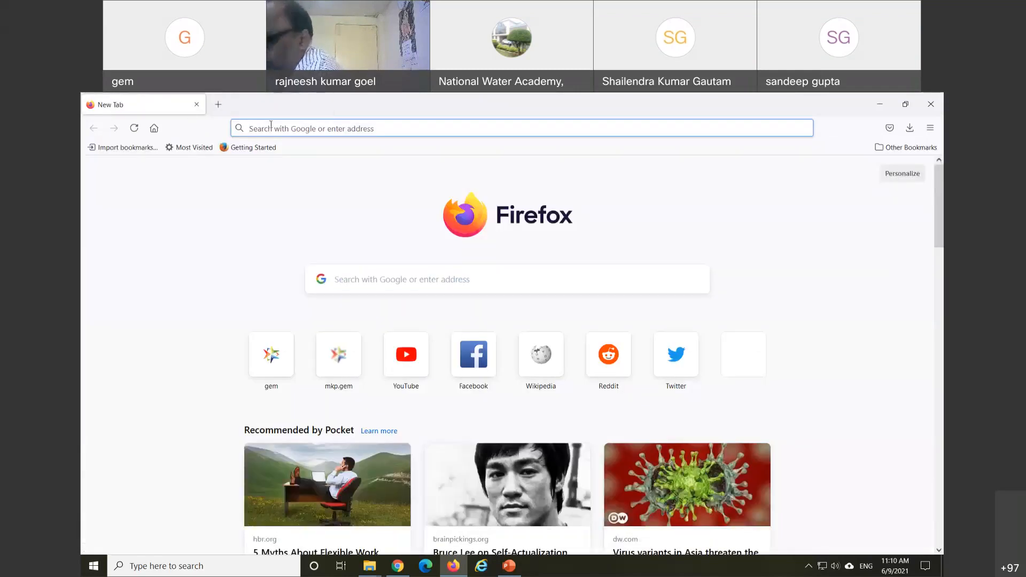
{"action": "type", "text": "gem"}
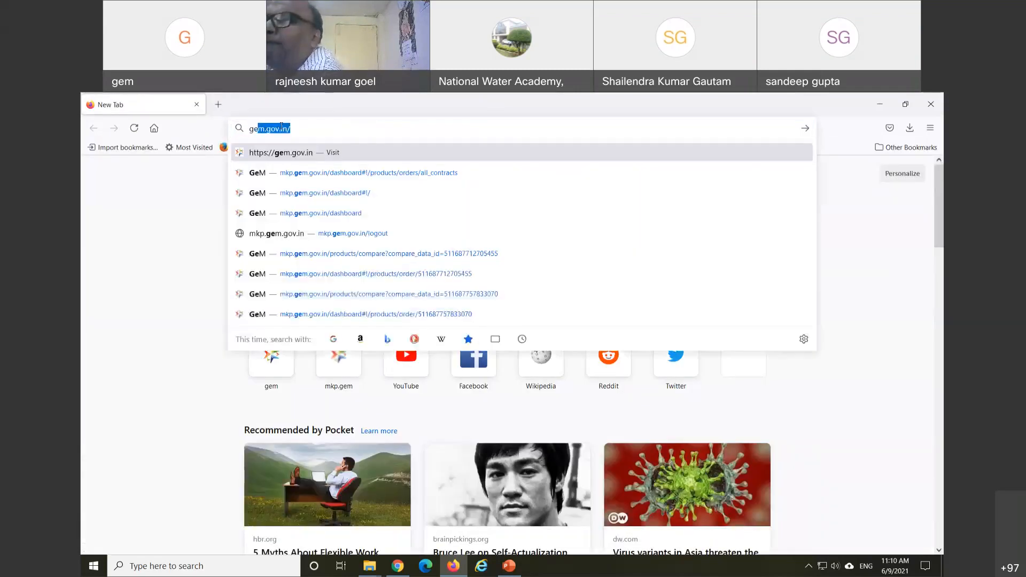
{"action": "type", "text": ".gov."}
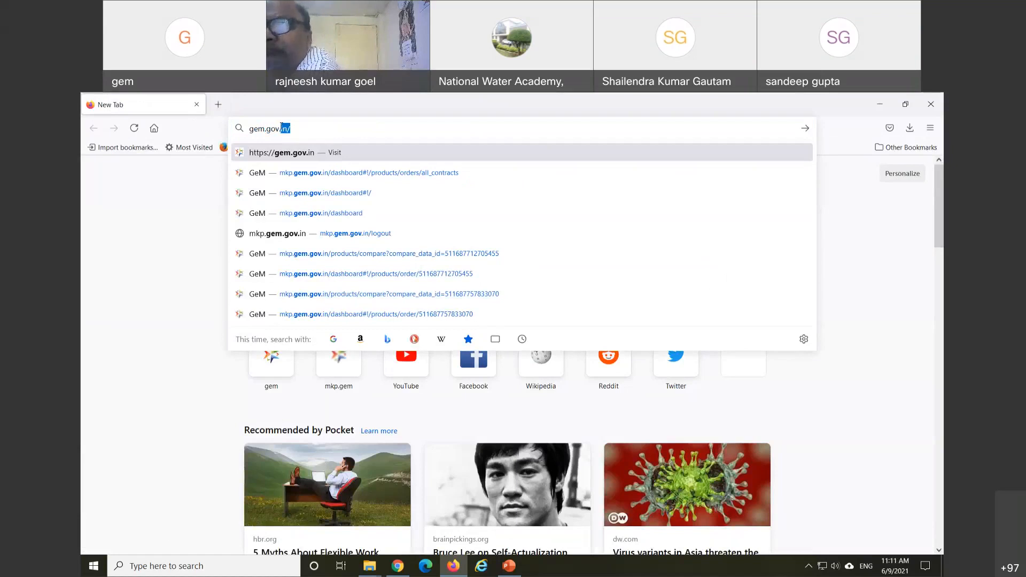
{"action": "key", "text": "Return"}
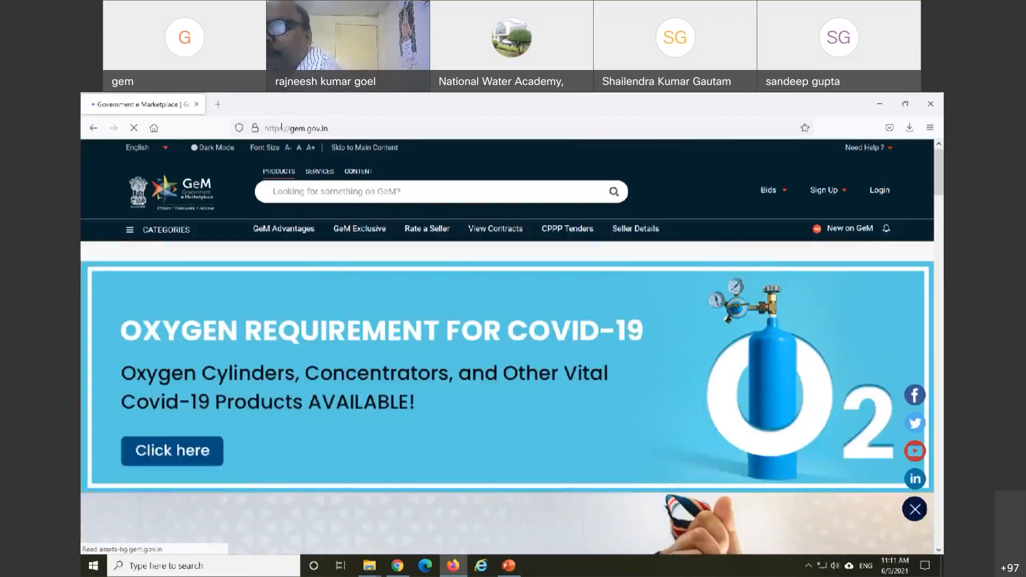
{"action": "left_click", "coordinate": [860, 204]}
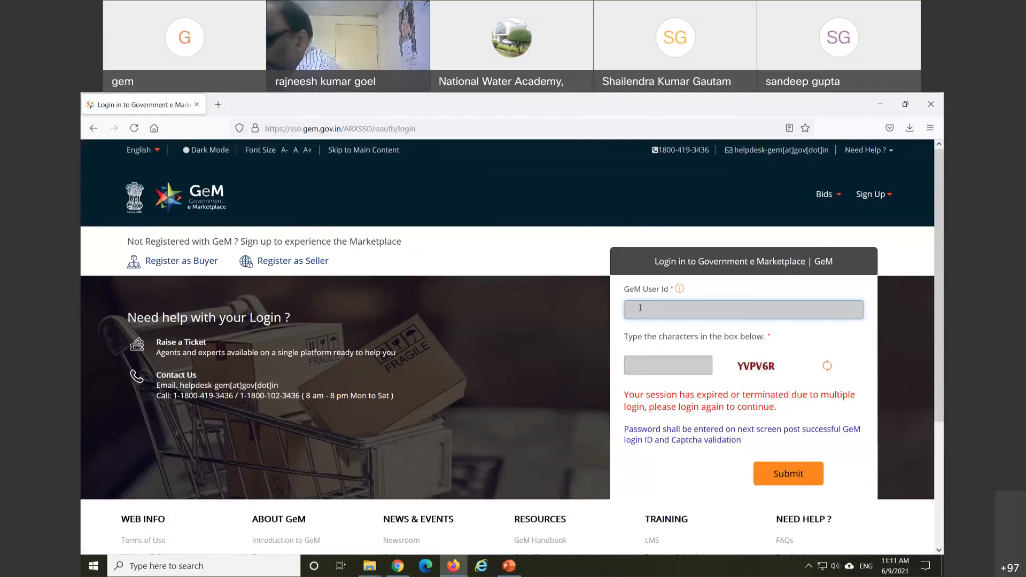
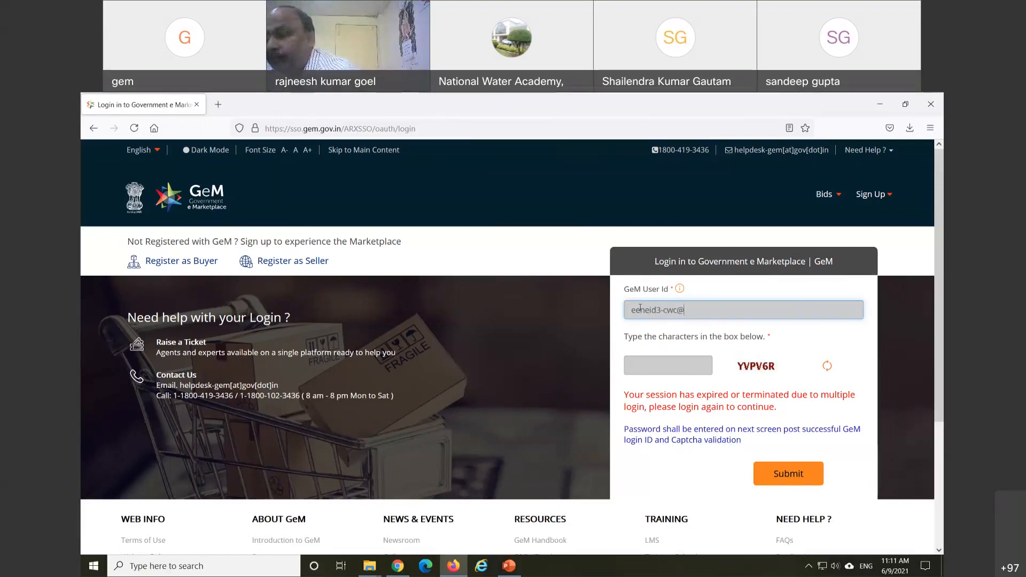
Step: Enter the user ID and the captcha characters, then submit them
{"action": "key", "text": "Tab"}
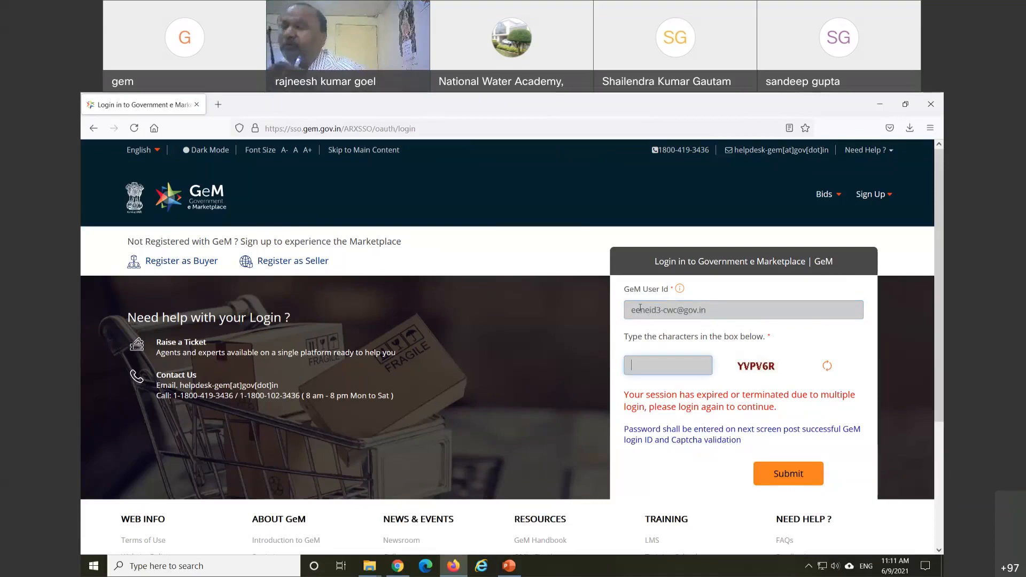
{"action": "type", "text": "123"}
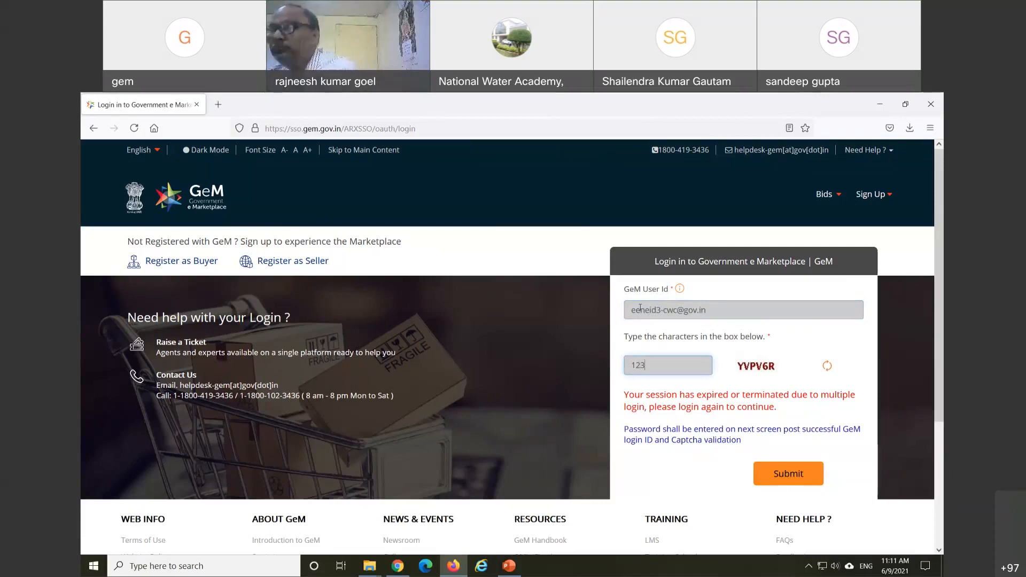
{"action": "key", "text": "BackSpace"}
{"action": "key", "text": "BackSpace"}
{"action": "key", "text": "BackSpace"}
{"action": "type", "text": "YV"}
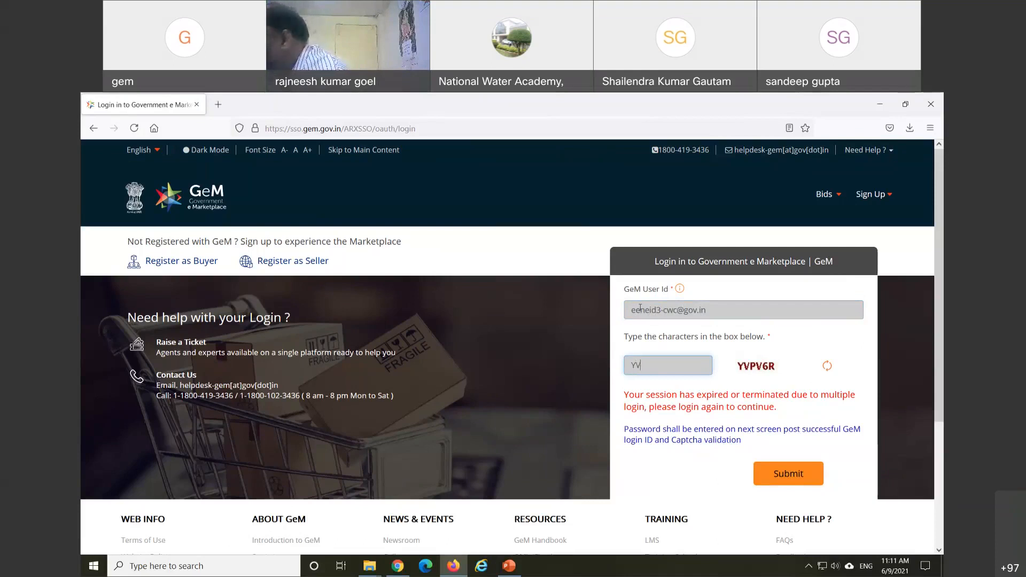
{"action": "type", "text": "PV6R"}
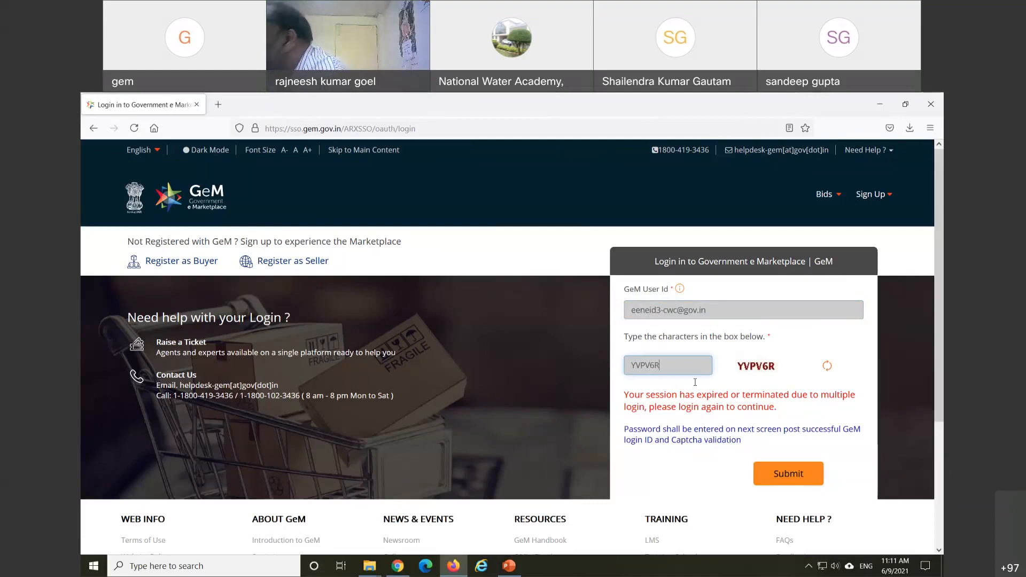
{"action": "left_click", "coordinate": [801, 483]}
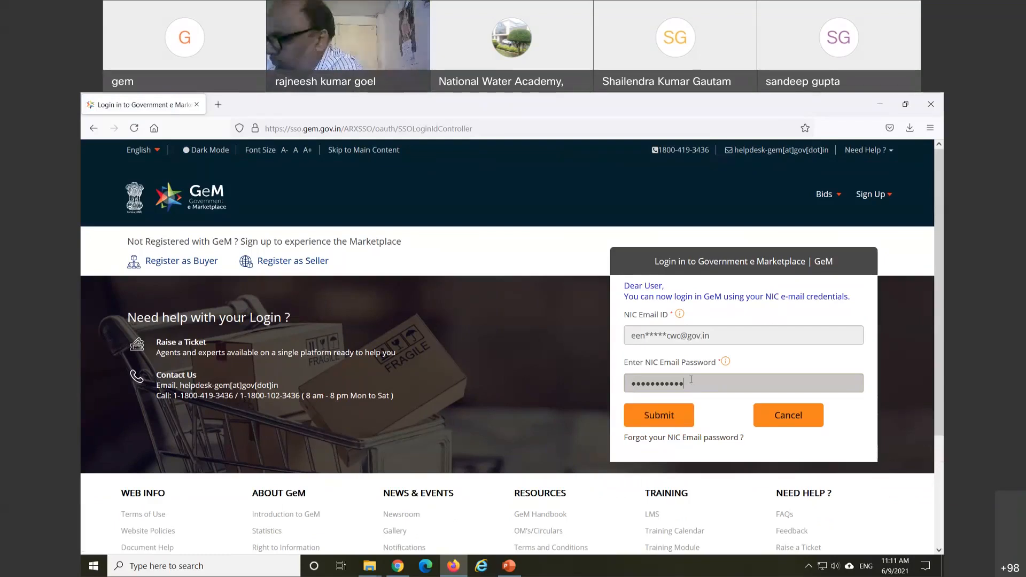
Step: Replace the NIC e-mail password, submit it, and update Firefox's saved password
{"action": "left_click_drag", "start_coordinate": [690, 383], "coordinate": [624, 388]}
{"action": "type", "text": "•••"}
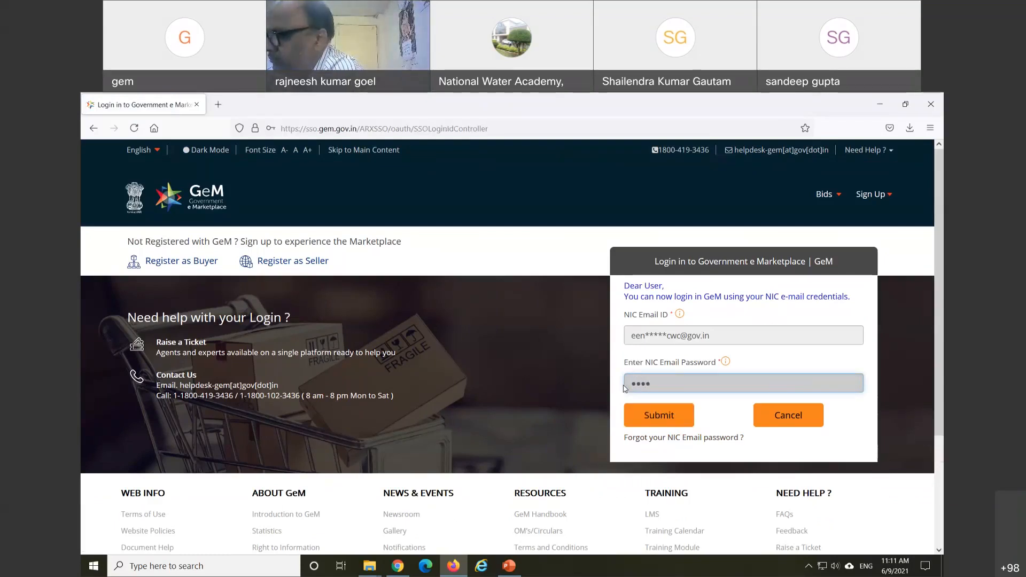
{"action": "type", "text": "•••"}
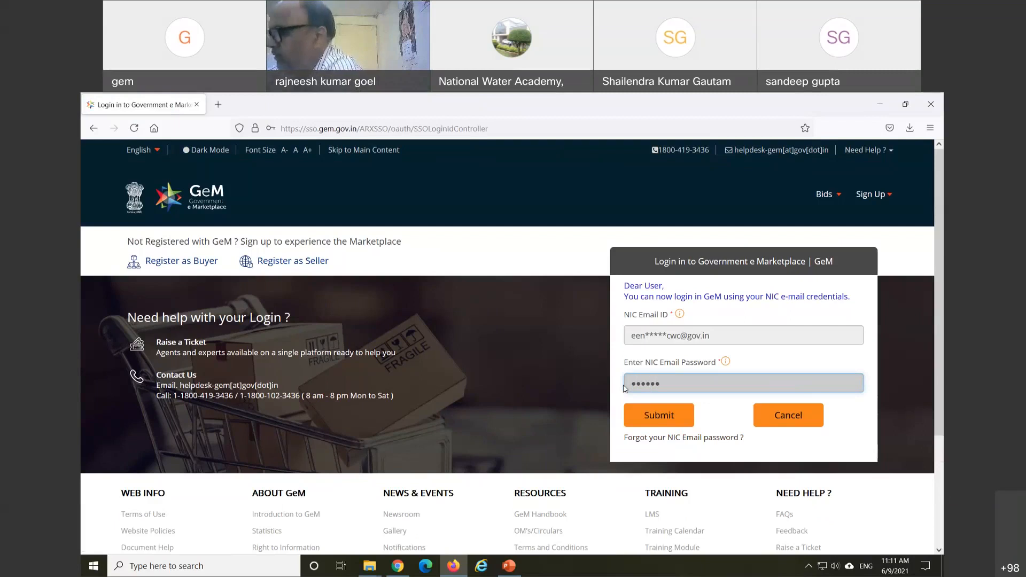
{"action": "type", "text": "••••"}
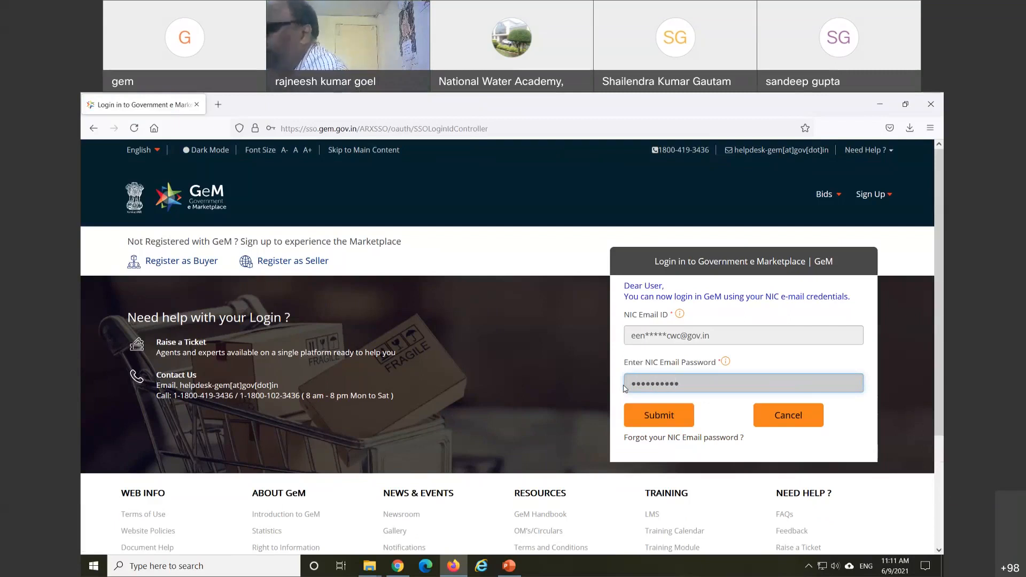
{"action": "type", "text": "•"}
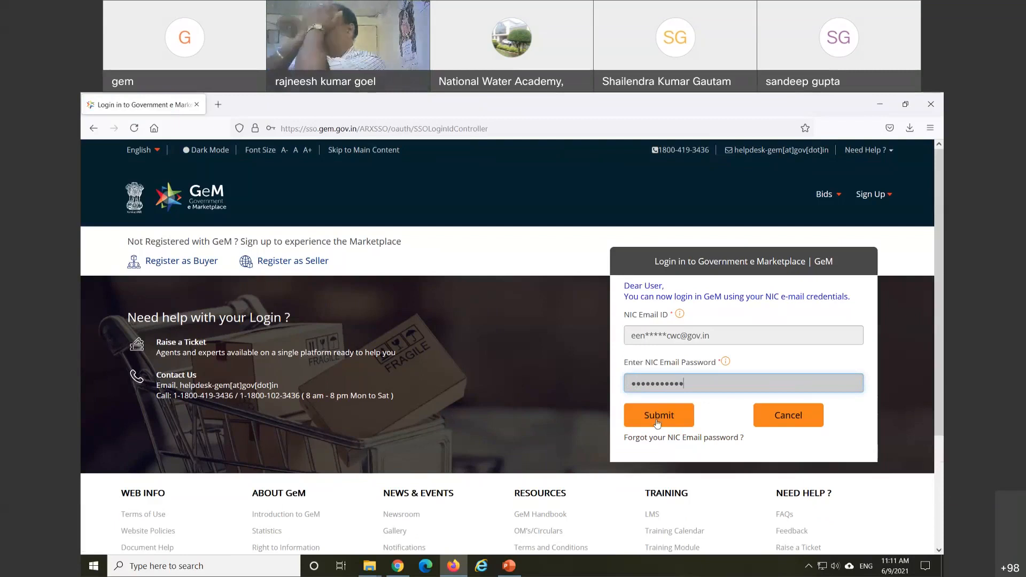
{"action": "left_click", "coordinate": [657, 421]}
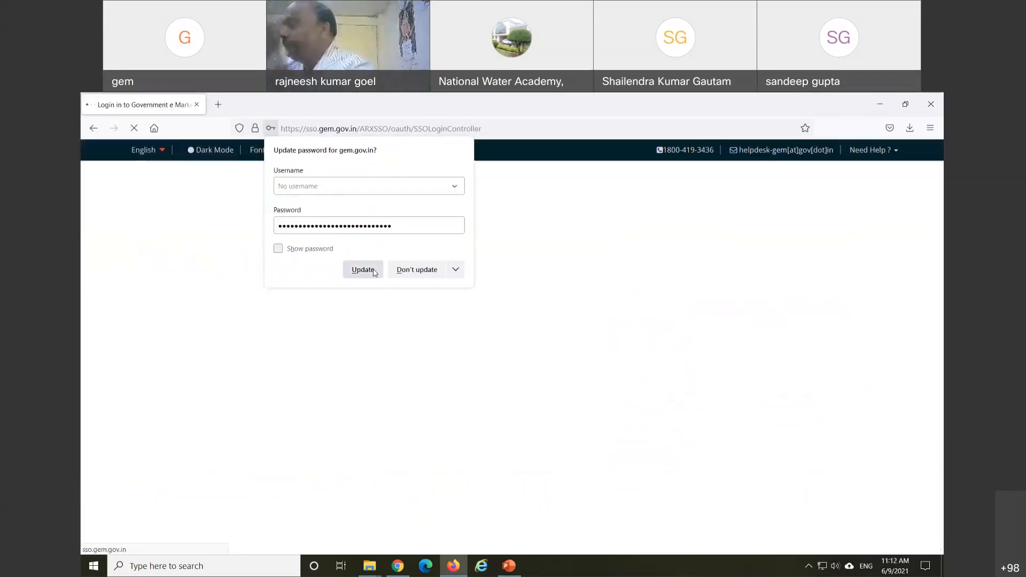
{"action": "left_click", "coordinate": [363, 270]}
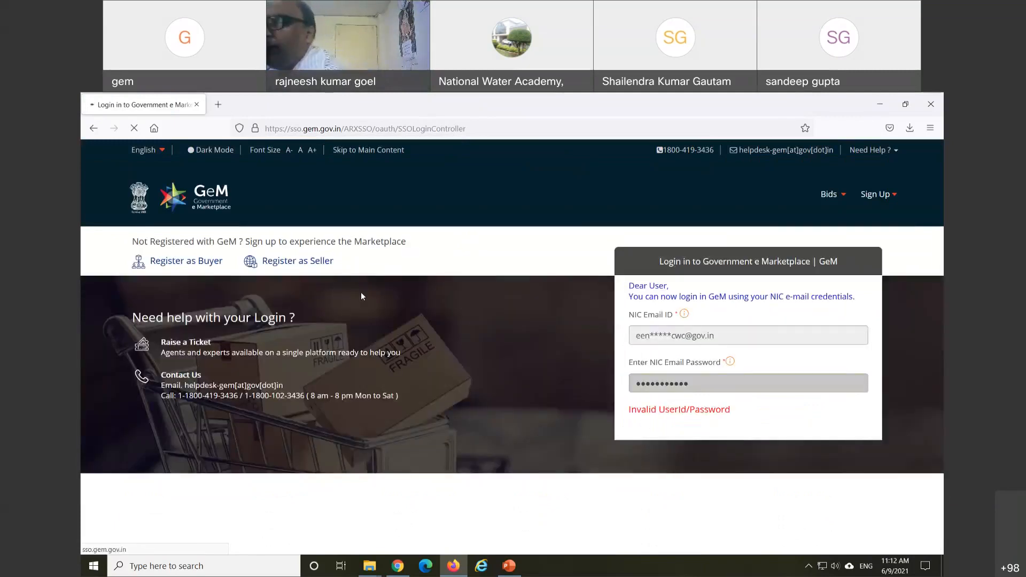
Step: After the Invalid message, retype the NIC password, resubmit, and save it in Firefox
{"action": "left_click", "coordinate": [655, 384]}
{"action": "left_click_drag", "start_coordinate": [656, 386], "coordinate": [628, 386]}
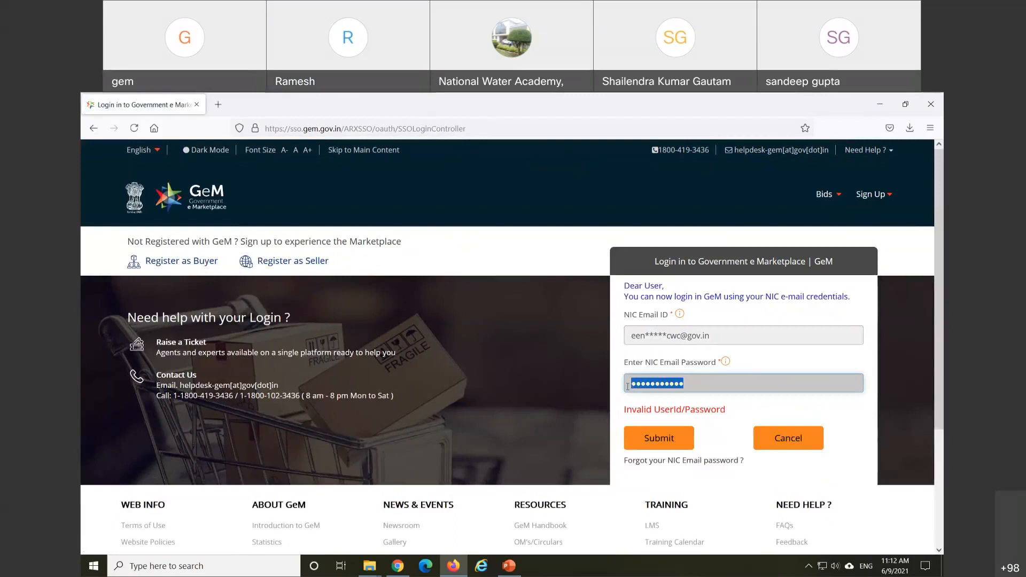
{"action": "type", "text": "•••"}
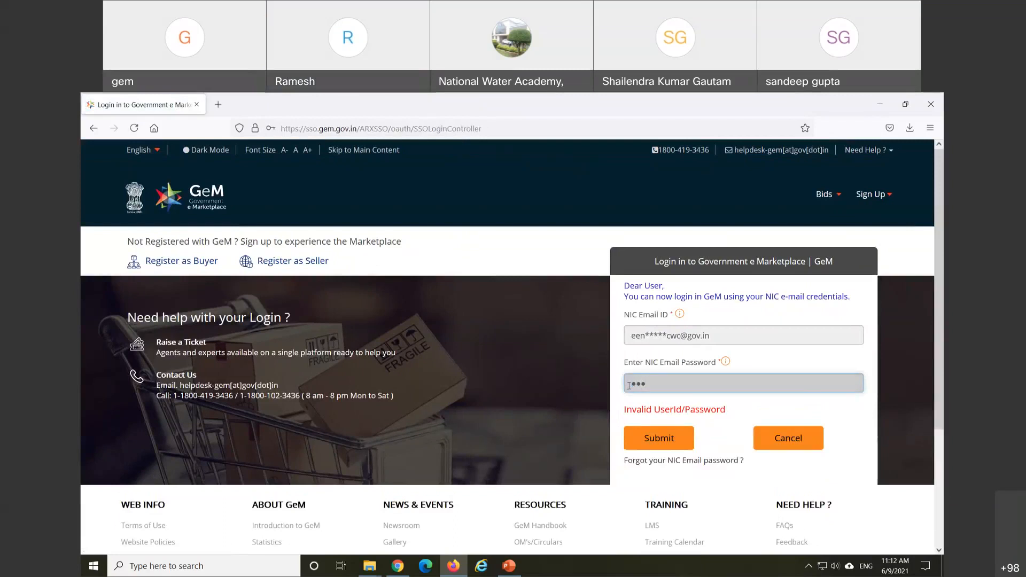
{"action": "type", "text": "•••••••"}
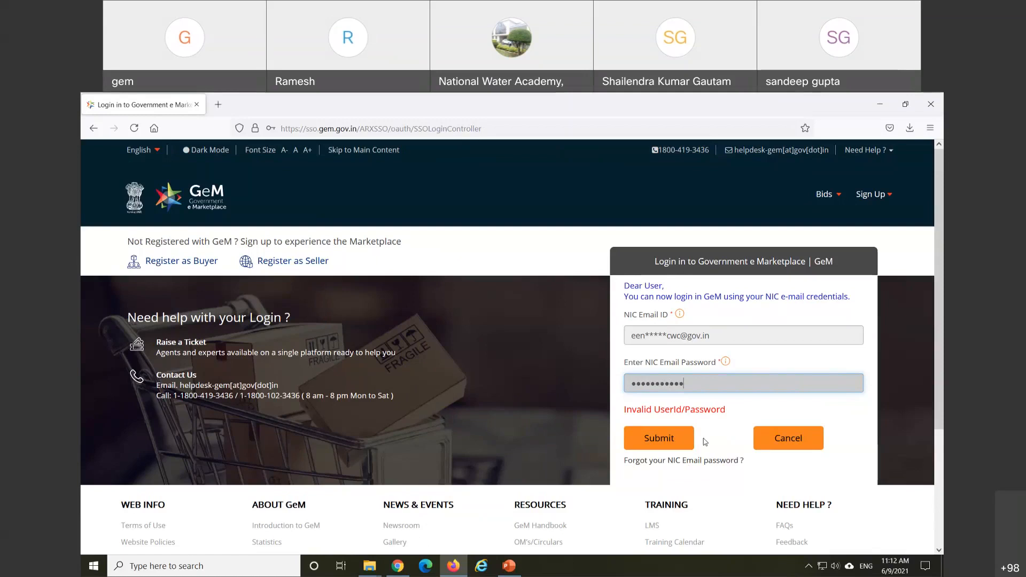
{"action": "left_click", "coordinate": [686, 440]}
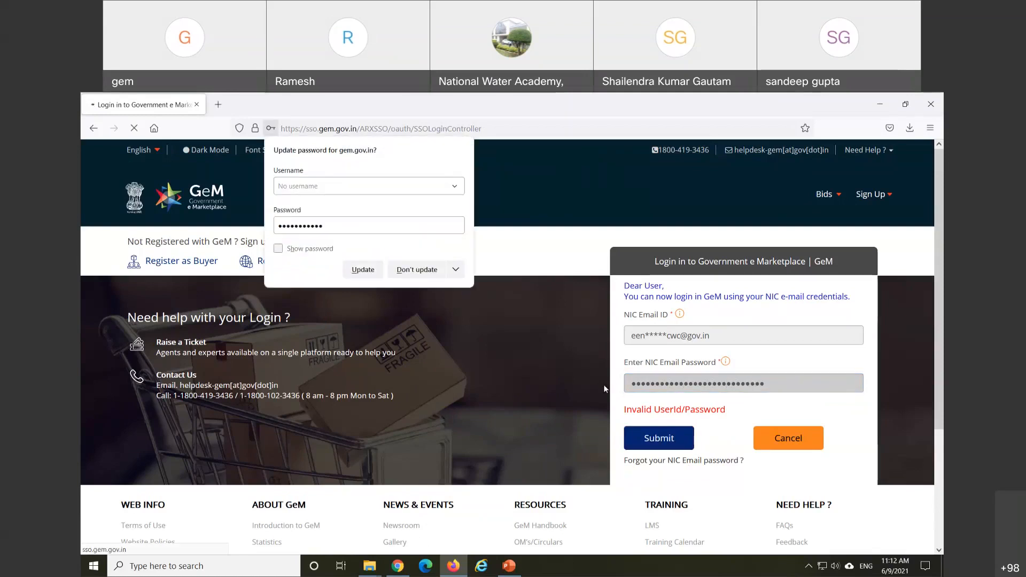
{"action": "left_click", "coordinate": [373, 273]}
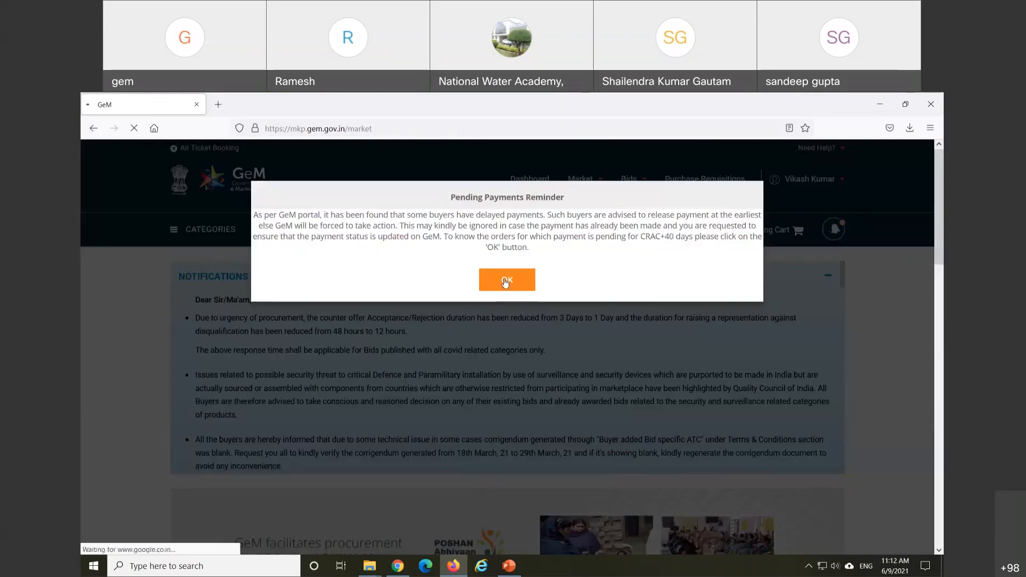
Step: Close the Pending Payments Reminder, check the empty Bills page, then go to the Dashboard
{"action": "left_click", "coordinate": [505, 283]}
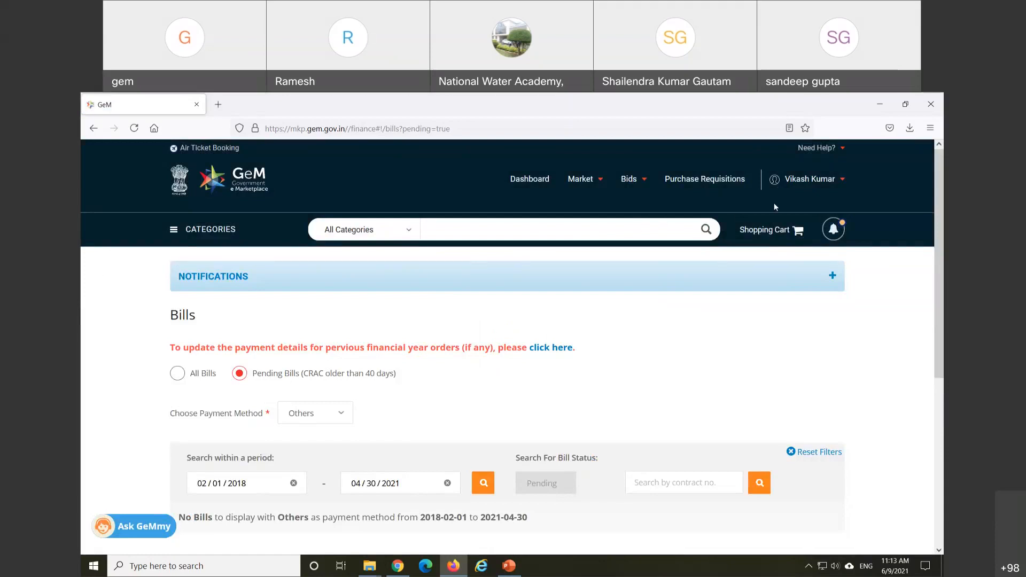
{"action": "left_click", "coordinate": [532, 184]}
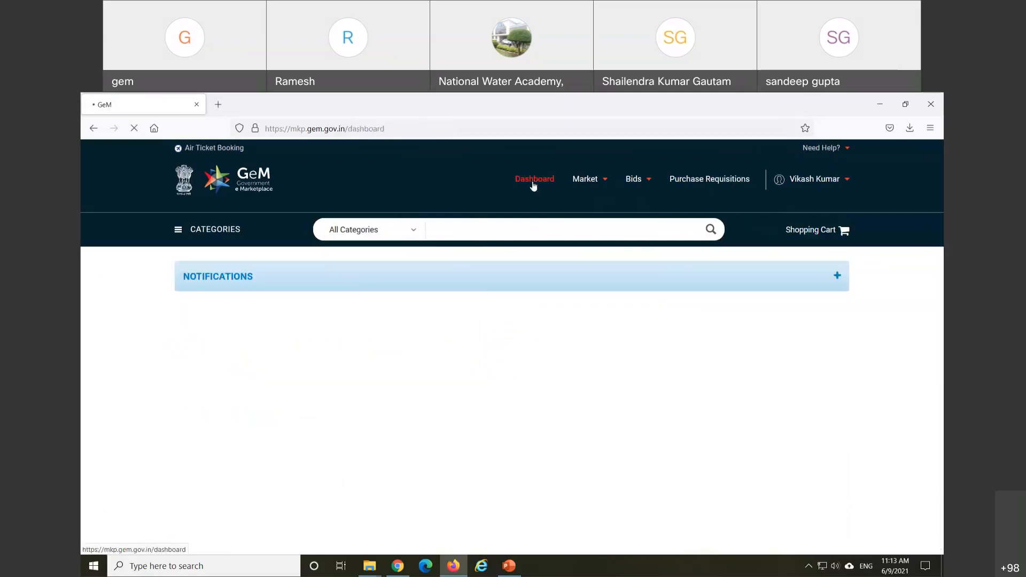
Step: Bring up the Bids menu options in the Dashboard's top menu
{"action": "mouse_move", "coordinate": [635, 190]}
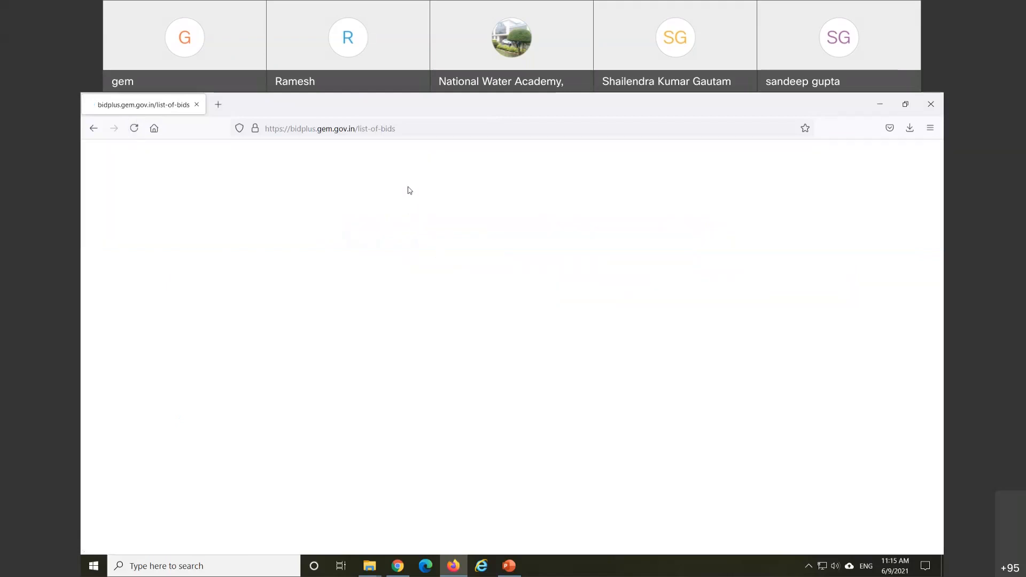
Step: Join the Galaxy M51608D Wi-Fi network, reload the list of bids, and decline the Wi-Fi scan
{"action": "left_click", "coordinate": [824, 568]}
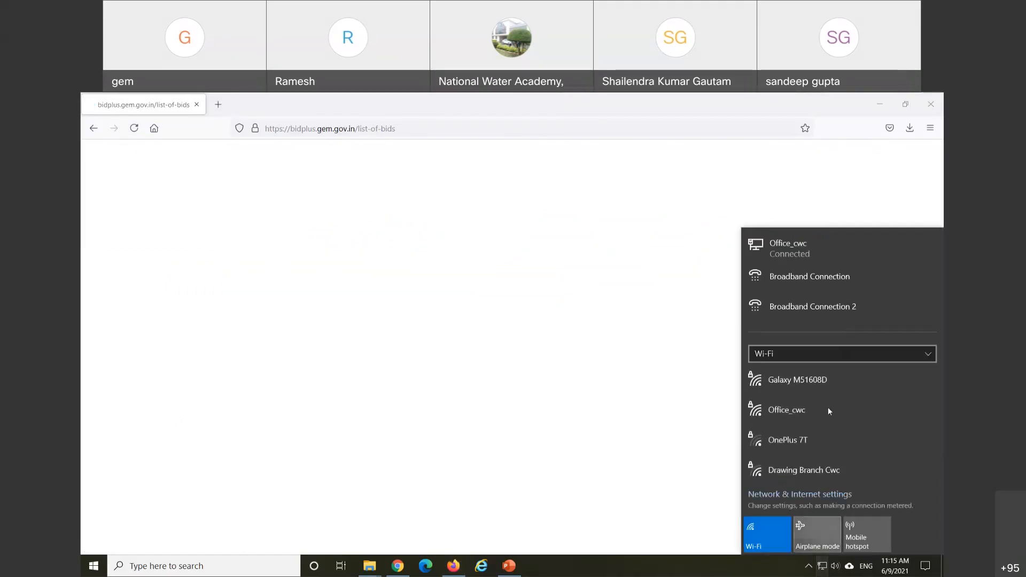
{"action": "left_click", "coordinate": [794, 382]}
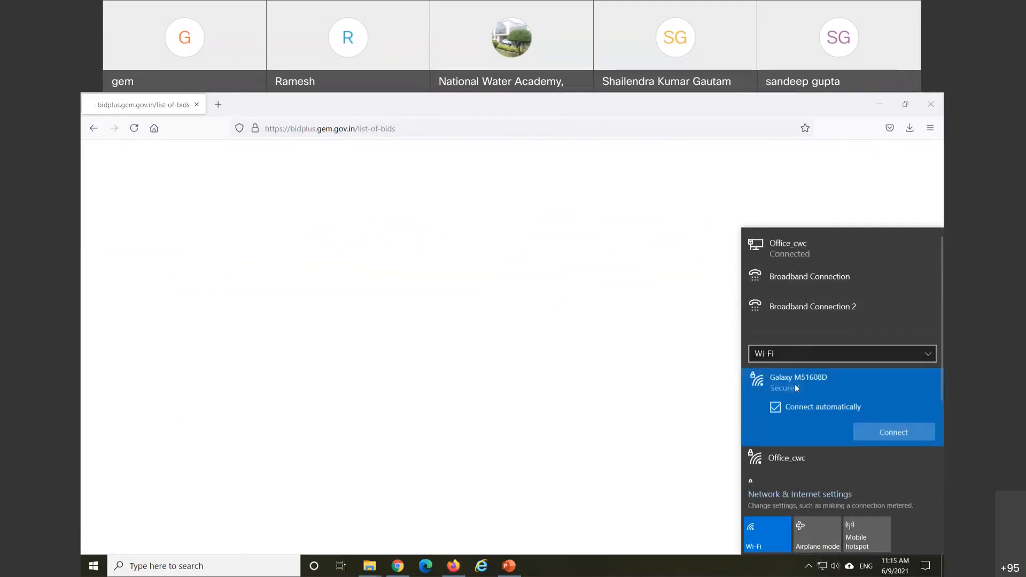
{"action": "left_click", "coordinate": [902, 436]}
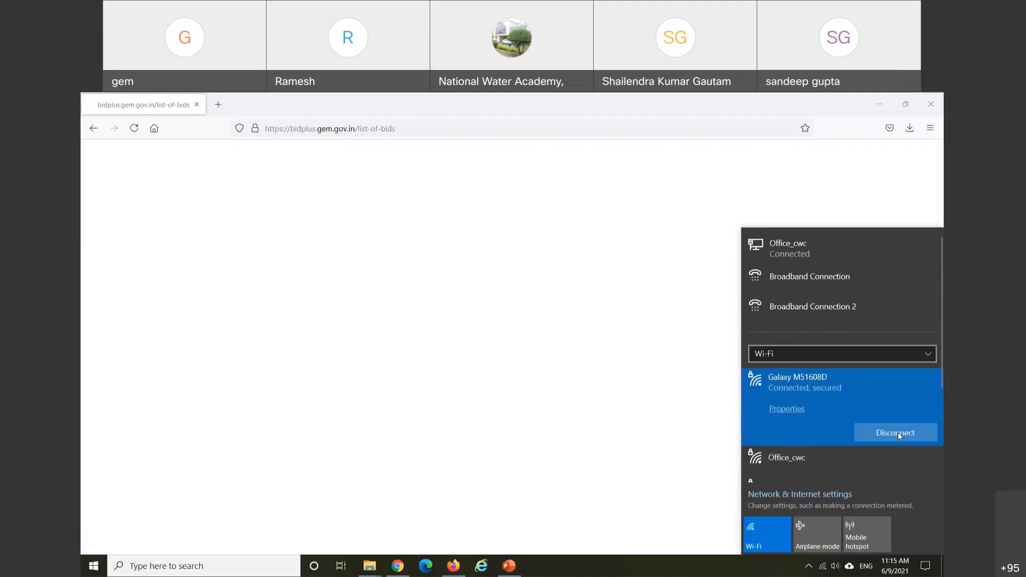
{"action": "left_click", "coordinate": [134, 130]}
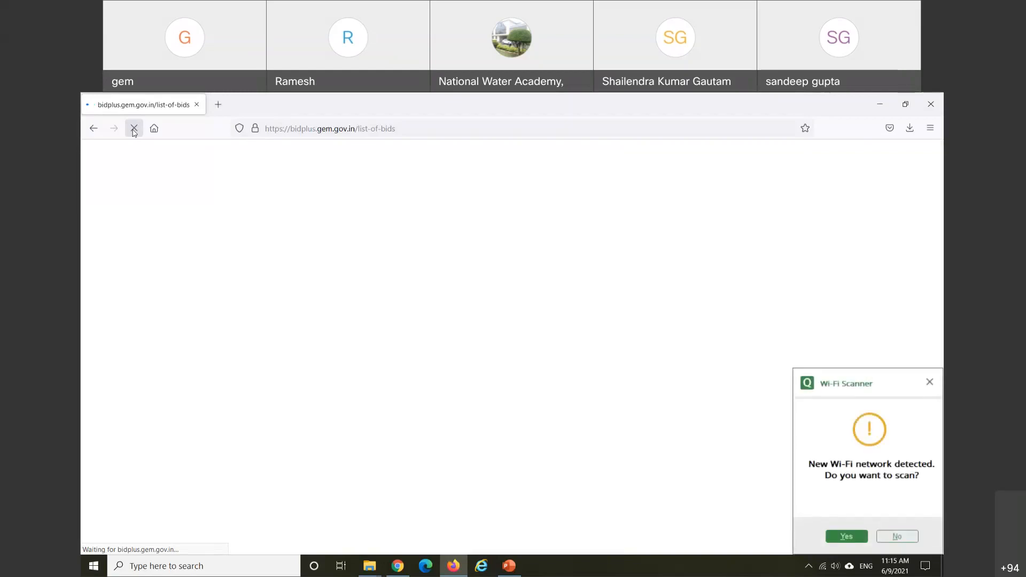
{"action": "left_click", "coordinate": [897, 539]}
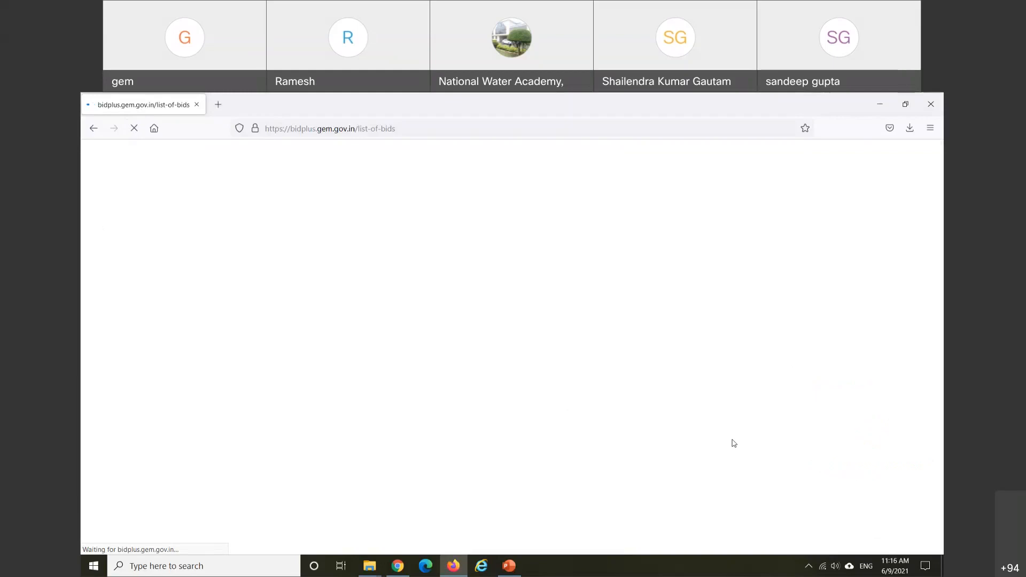
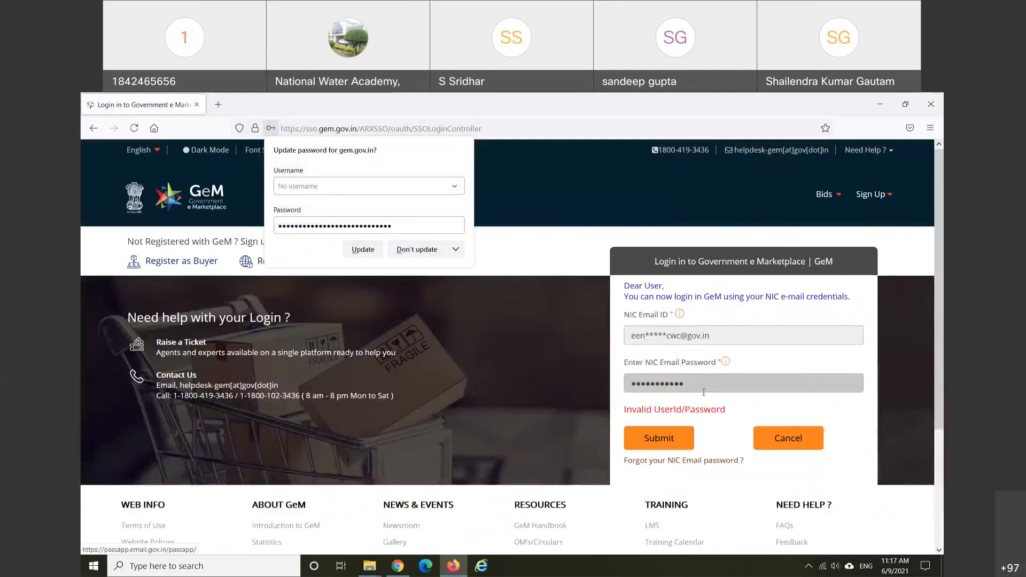
Step: Re-enter the NIC e-mail password, submit the login, and dismiss Firefox's Update password offer
{"action": "left_click", "coordinate": [599, 387]}
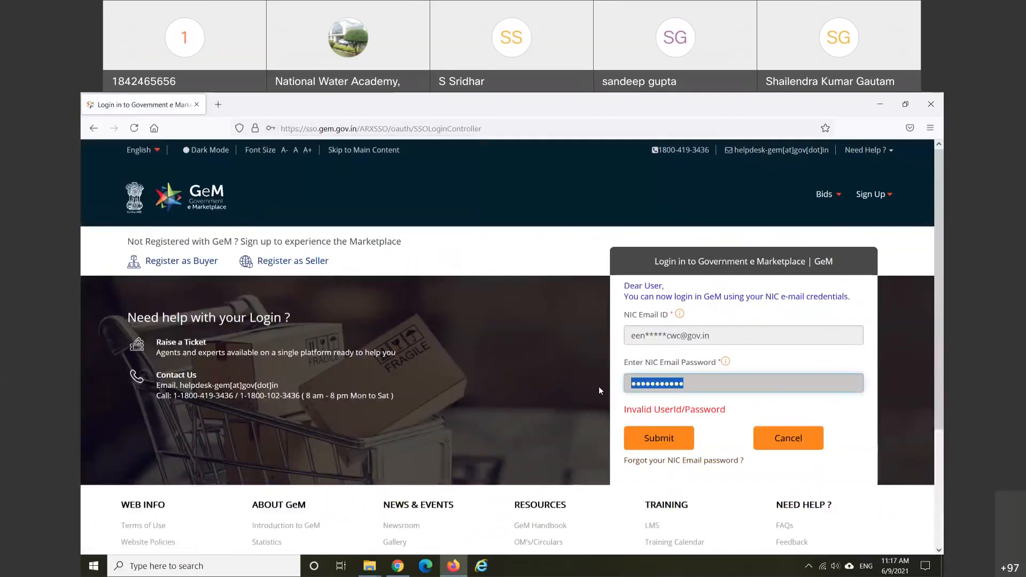
{"action": "type", "text": "****"}
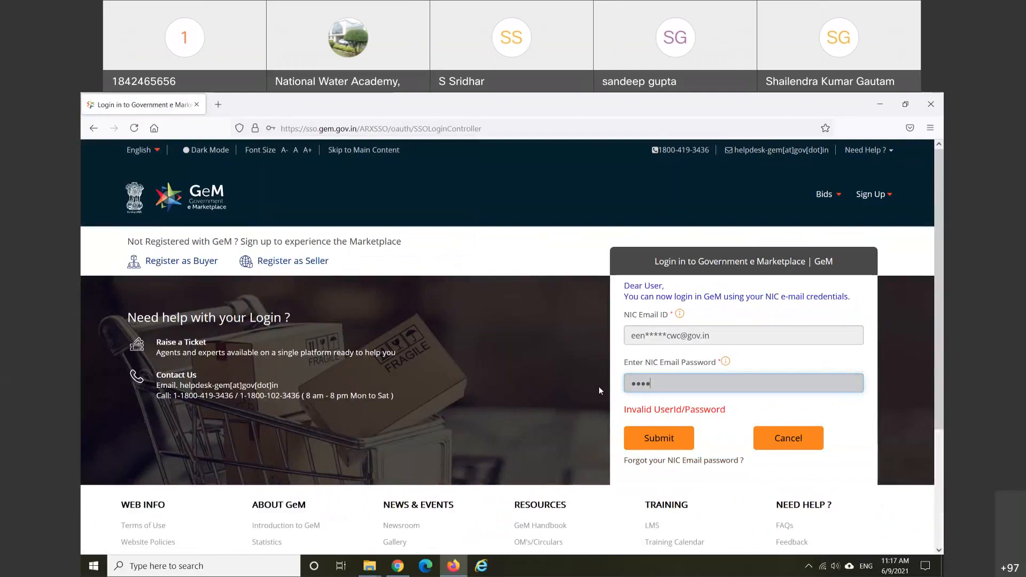
{"action": "type", "text": "*******"}
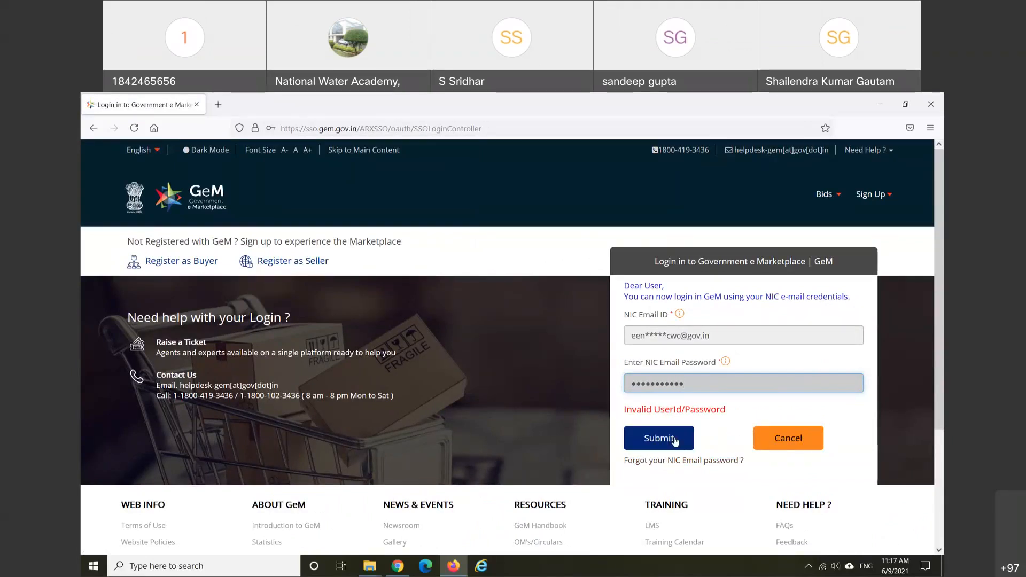
{"action": "left_click", "coordinate": [675, 439]}
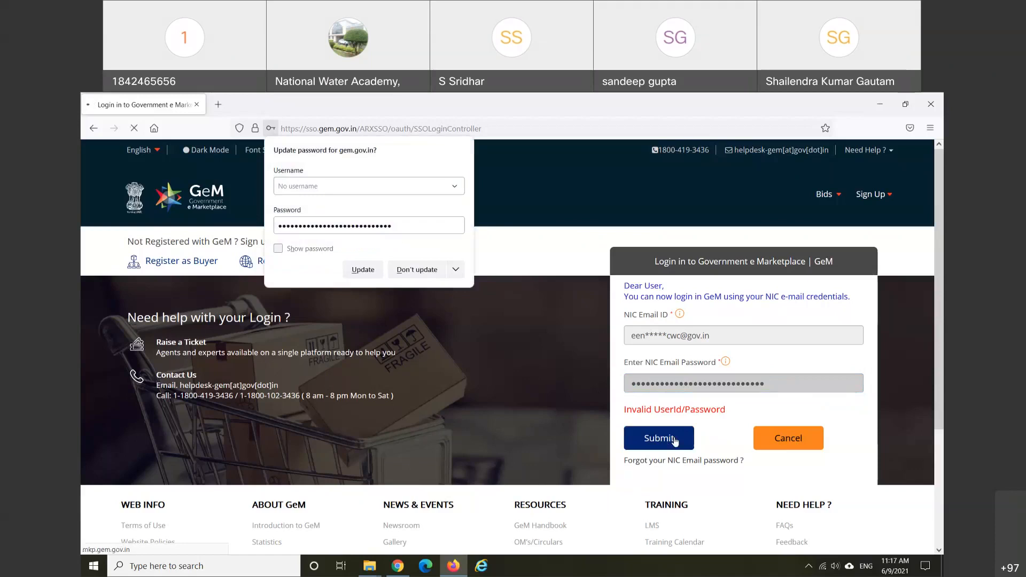
{"action": "left_click", "coordinate": [507, 178]}
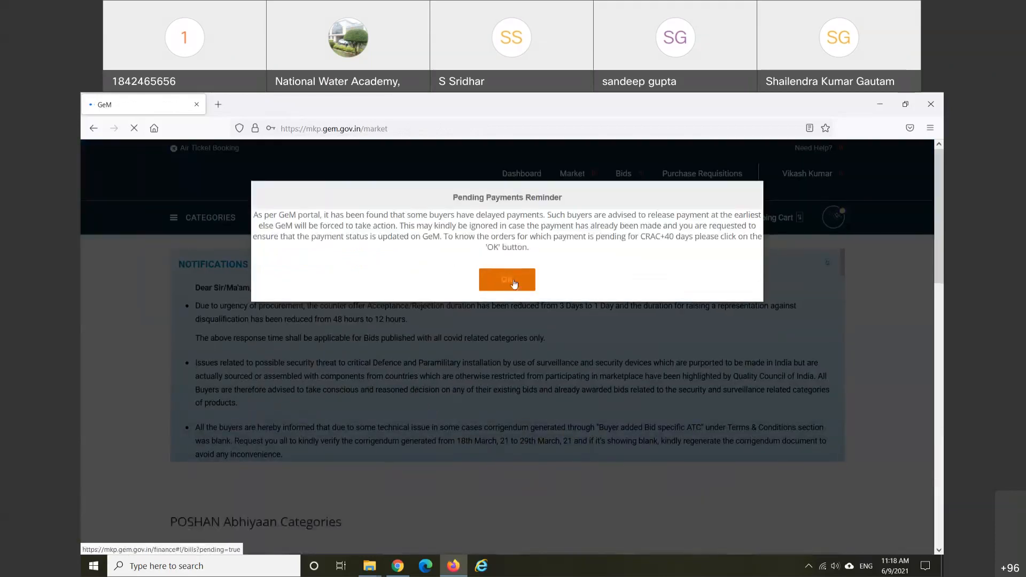
Step: Acknowledge the Pending Payments Reminder and reveal the List of Bids entry under Bids
{"action": "left_click", "coordinate": [514, 283]}
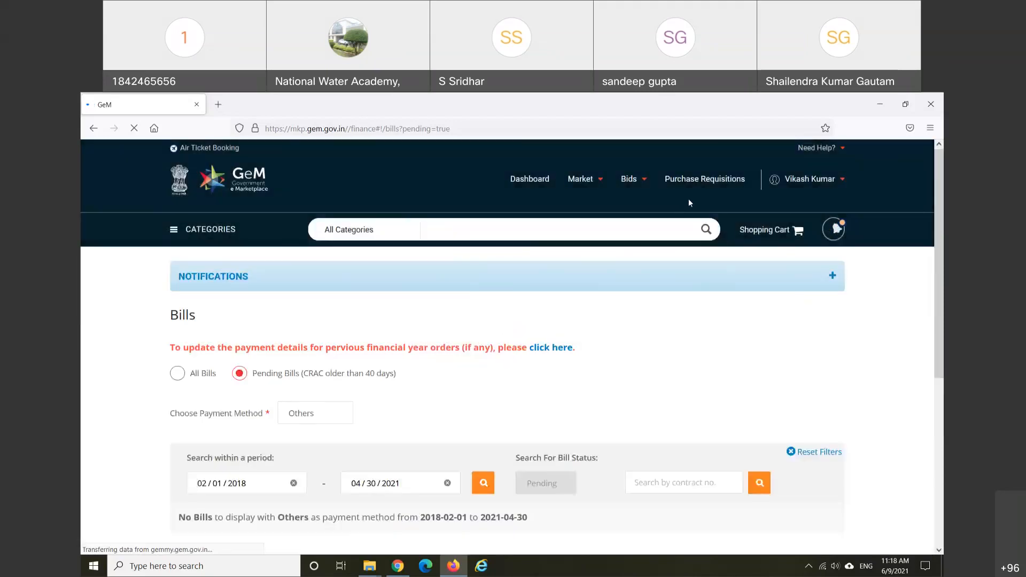
{"action": "mouse_move", "coordinate": [639, 189]}
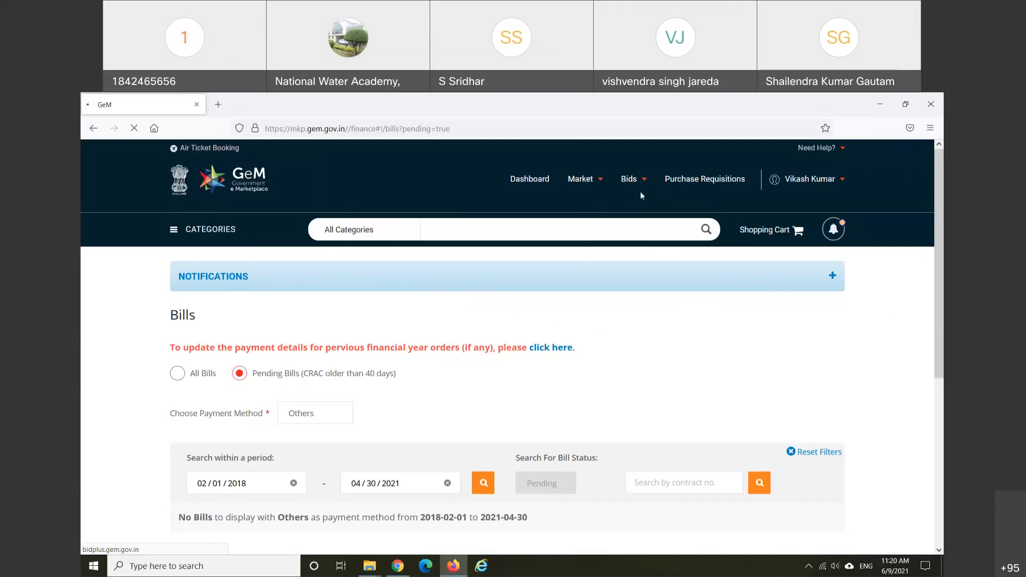
{"action": "mouse_move", "coordinate": [641, 188]}
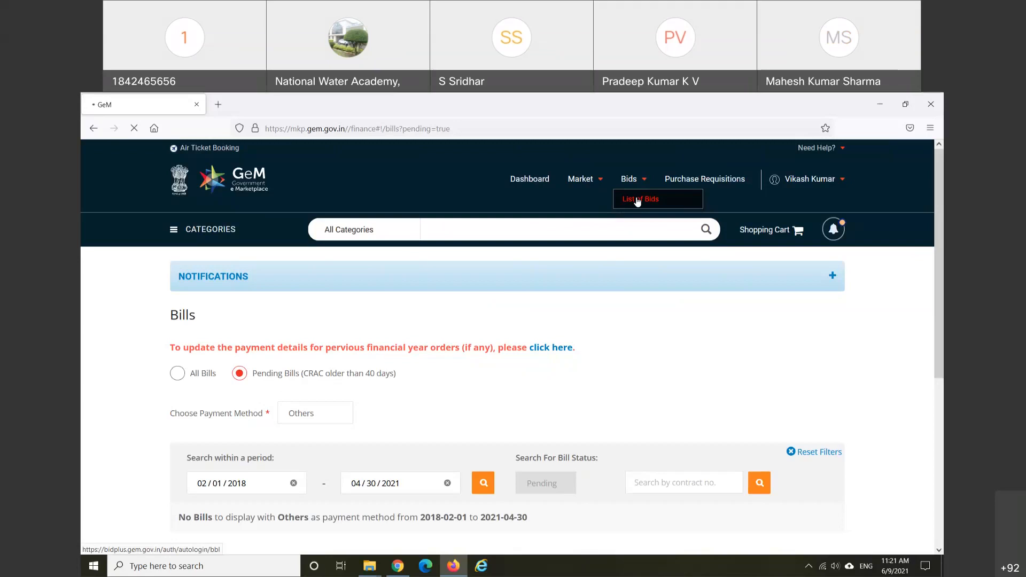
Step: Open Bids > List of Bids and raise the speaker volume from 56 to 100
{"action": "left_click", "coordinate": [637, 200]}
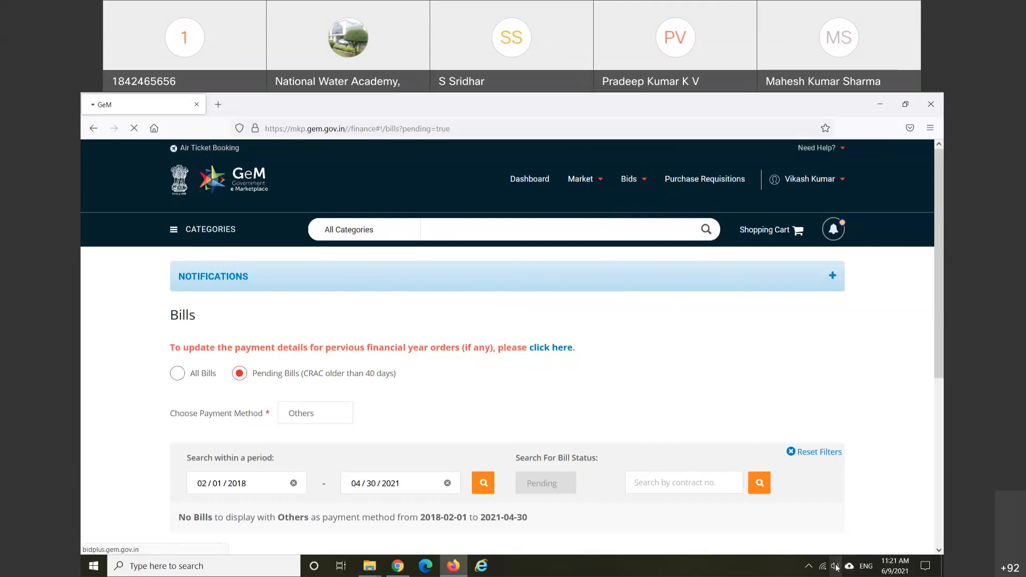
{"action": "left_click", "coordinate": [837, 567]}
{"action": "left_click_drag", "start_coordinate": [854, 540], "coordinate": [912, 550]}
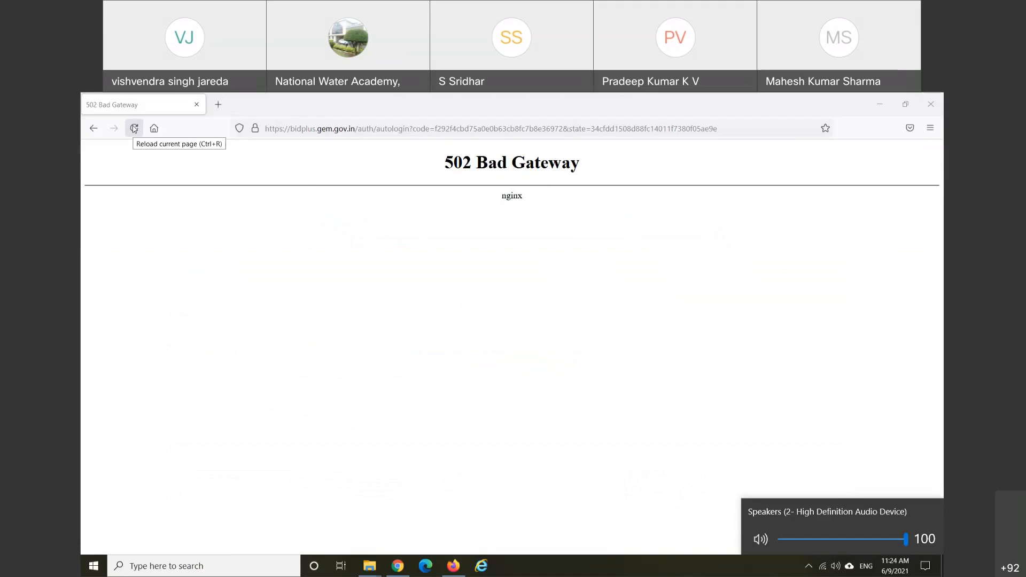
Step: Reload the 502 error page, then load 'View All Published Bids Till Date'
{"action": "left_click", "coordinate": [135, 129]}
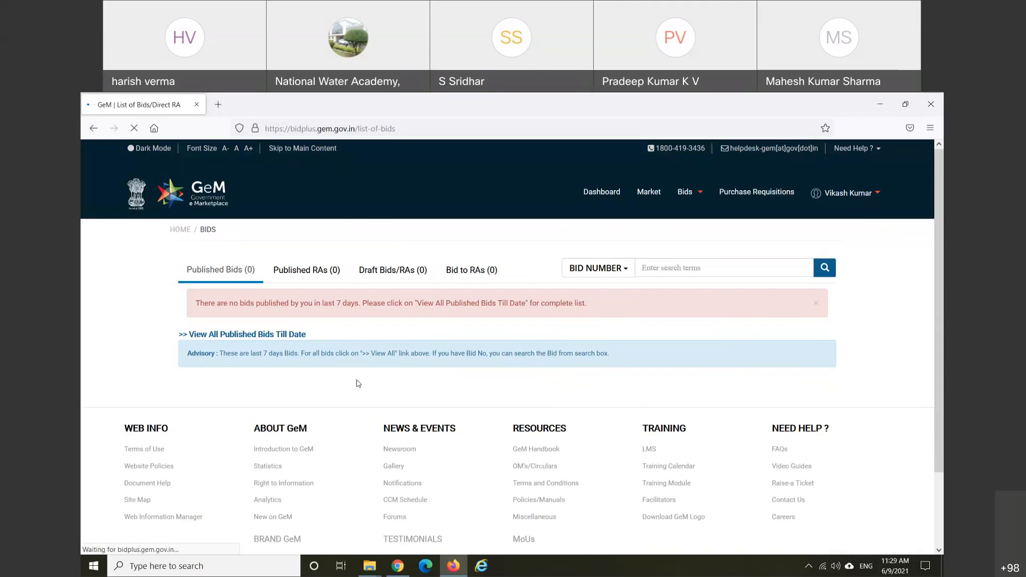
{"action": "left_click", "coordinate": [272, 340]}
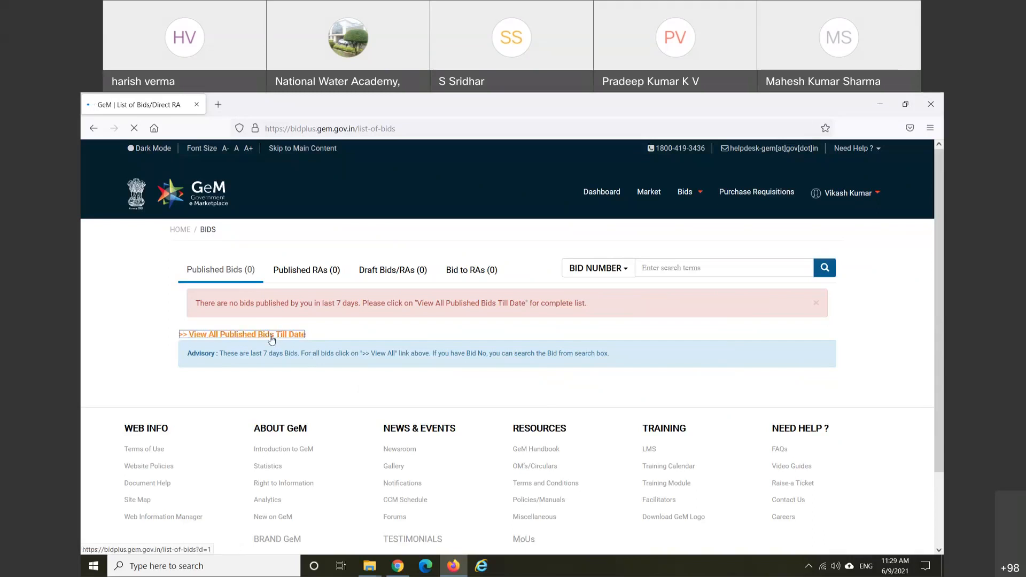